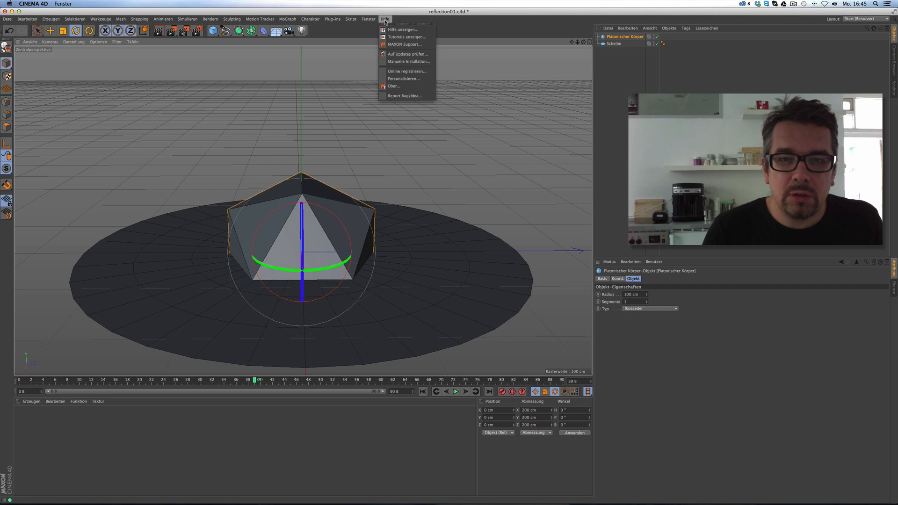
pyautogui.click(385, 20)
# Set the interface language to English (us) in the Program Preferences.
pyautogui.click(27, 19)
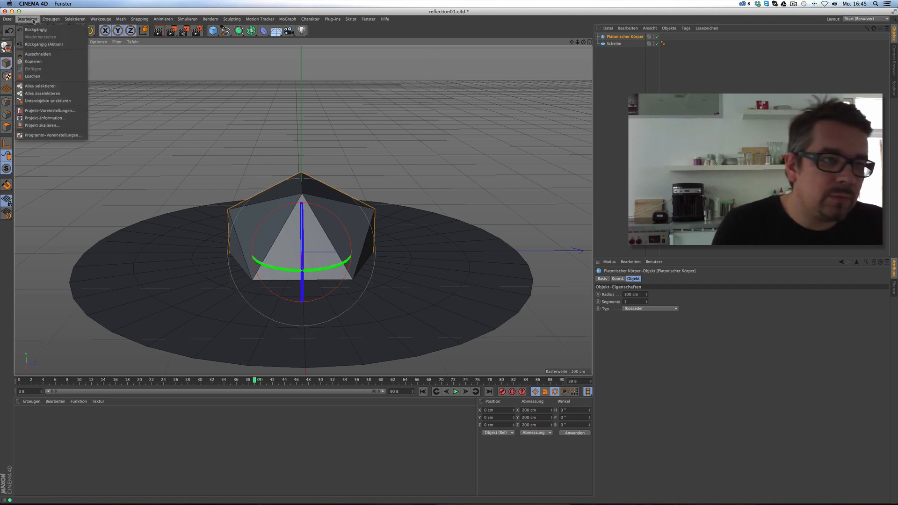
pyautogui.click(51, 135)
pyautogui.click(182, 73)
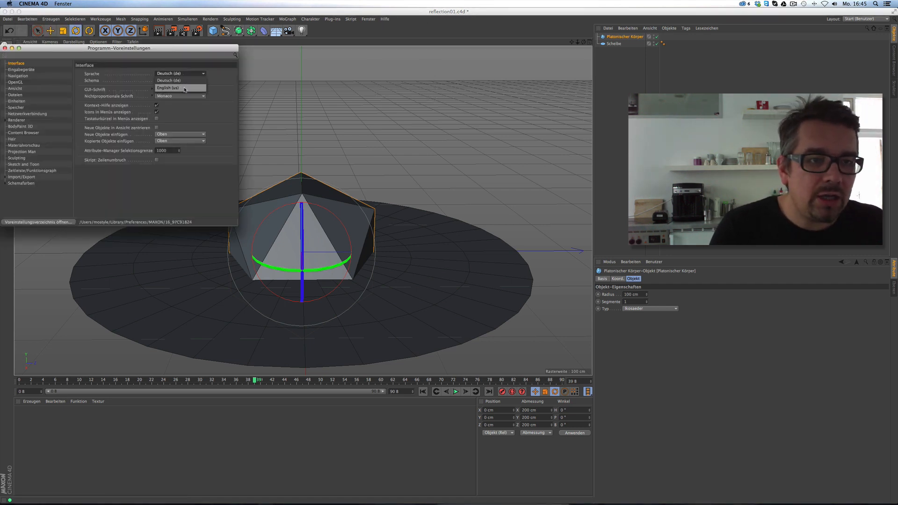
pyautogui.click(183, 89)
pyautogui.press('Return')
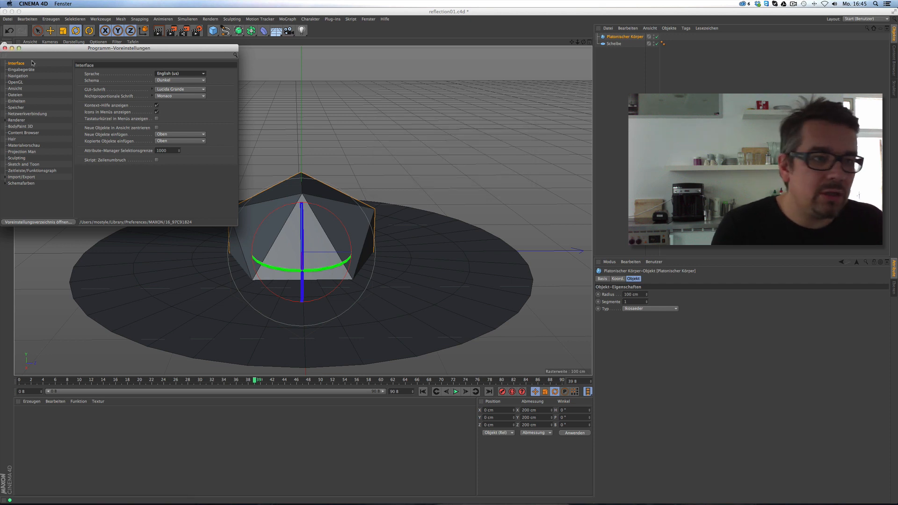
pyautogui.click(5, 48)
# Quit Cinema 4D without saving, relaunch it and close the documentation window.
pyautogui.click(7, 19)
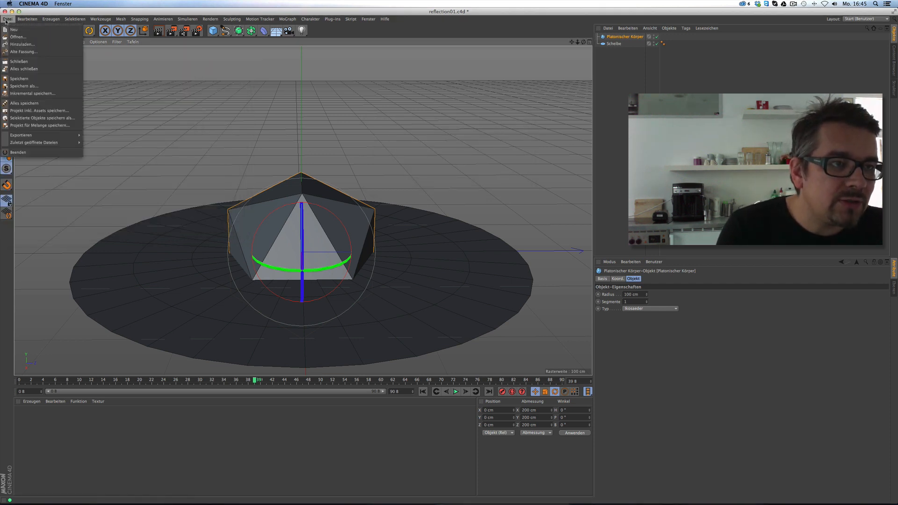
pyautogui.click(15, 152)
pyautogui.click(416, 164)
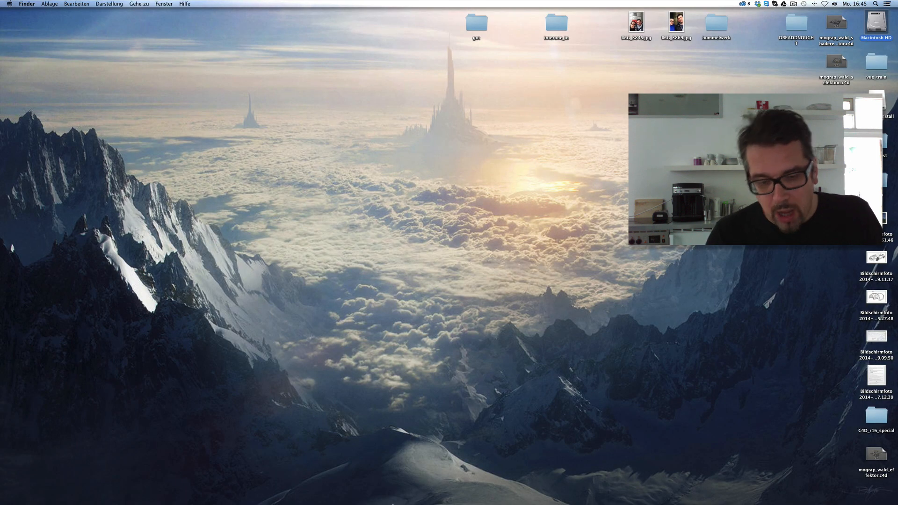
pyautogui.moveTo(363, 490)
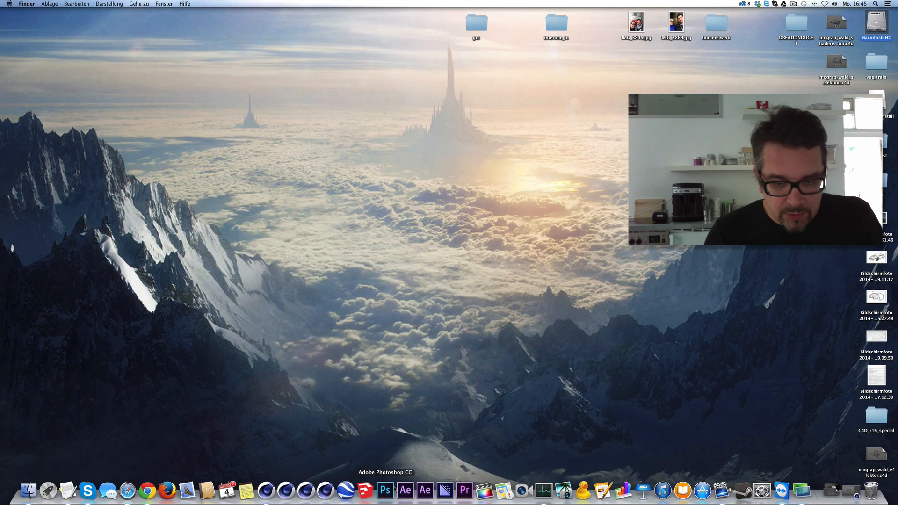
pyautogui.click(286, 491)
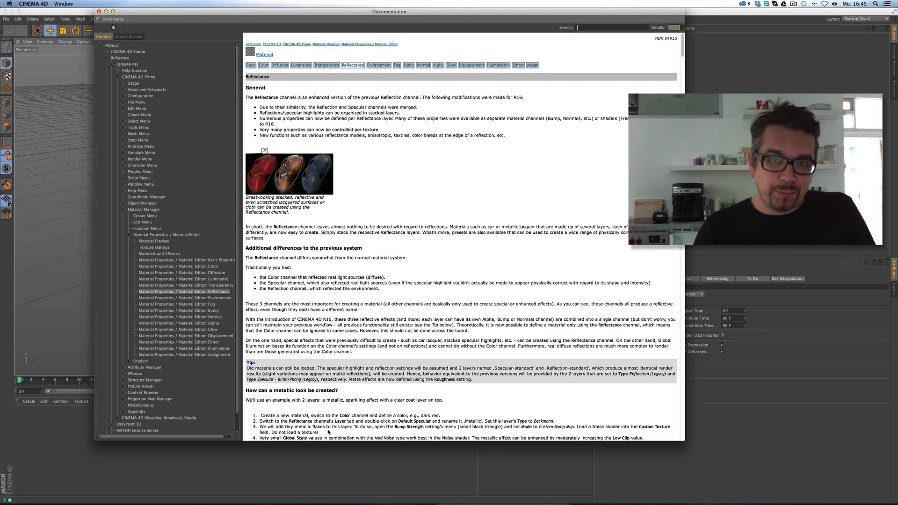
pyautogui.click(99, 12)
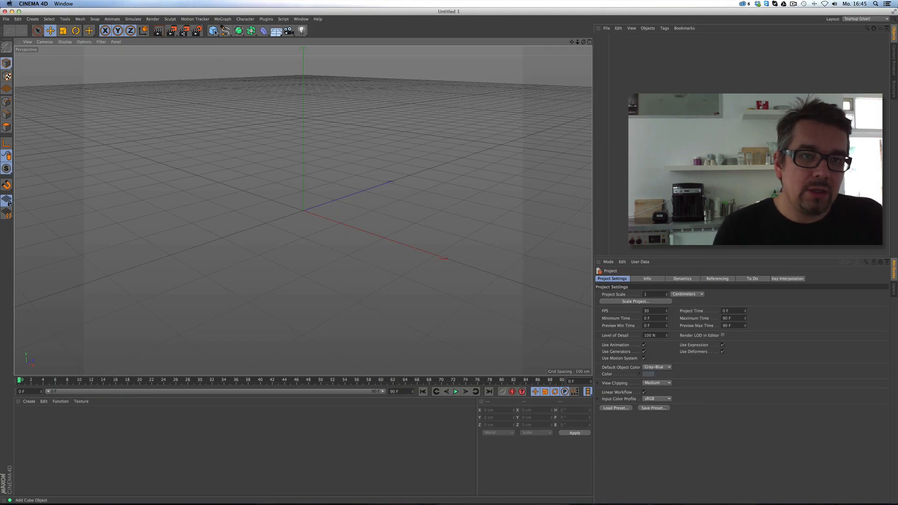
# Add a Disc and set the render output preset to HDV/HDTV 720 25.
pyautogui.moveTo(213, 30); pyautogui.dragTo(245, 57)
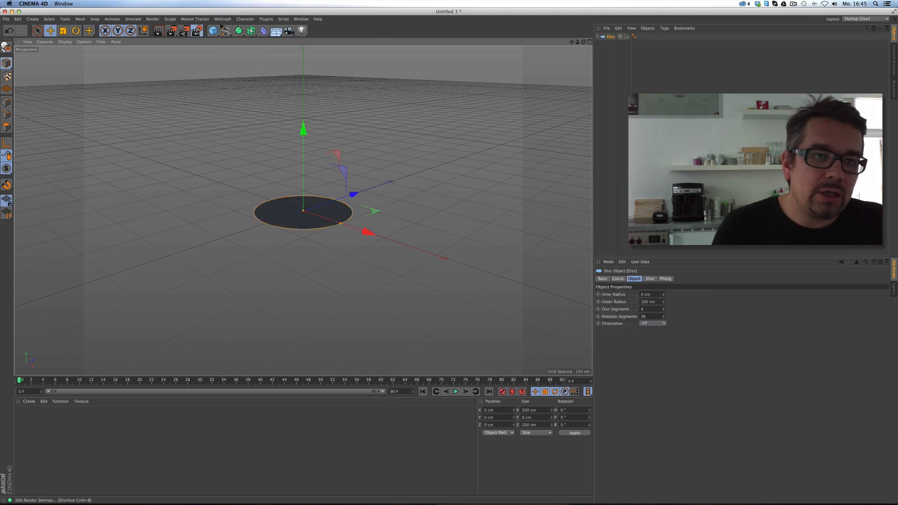
pyautogui.click(197, 31)
pyautogui.moveTo(183, 108)
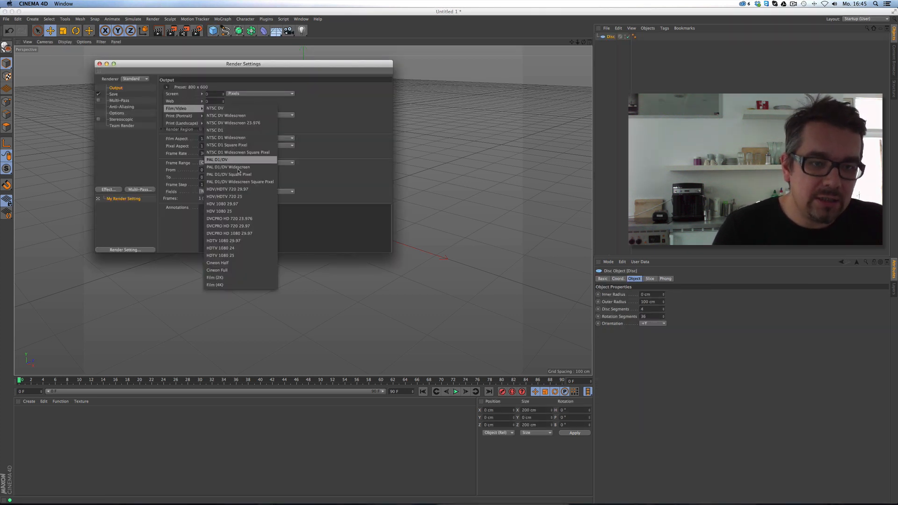
pyautogui.click(248, 197)
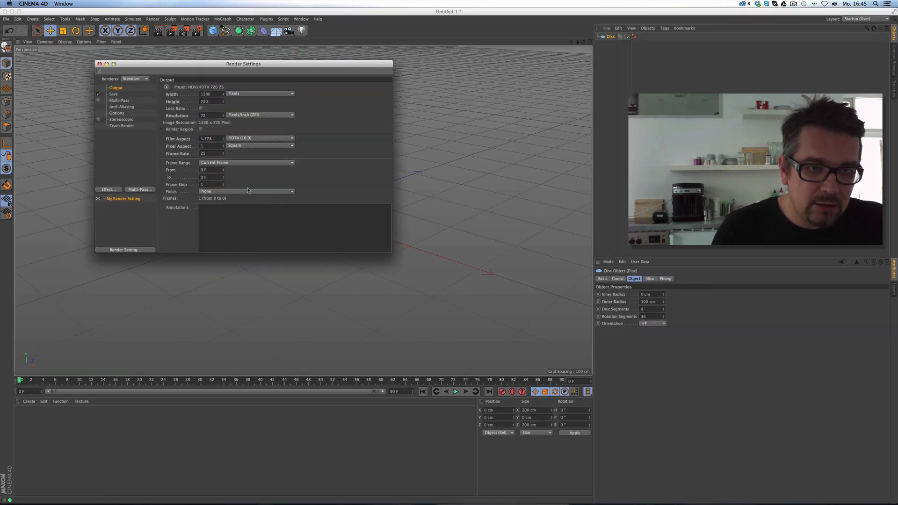
pyautogui.click(99, 64)
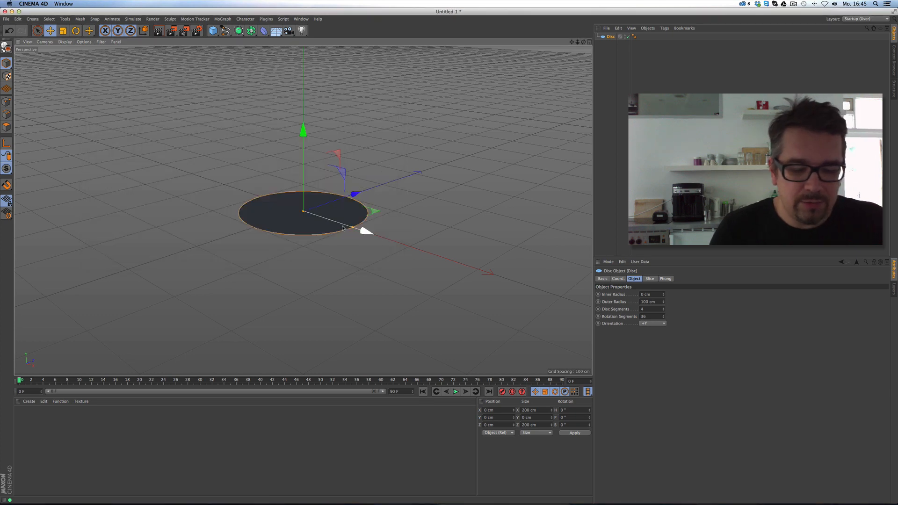
# Enlarge the disc's radius to about 338.841 cm.
pyautogui.moveTo(352, 227); pyautogui.dragTo(510, 279)
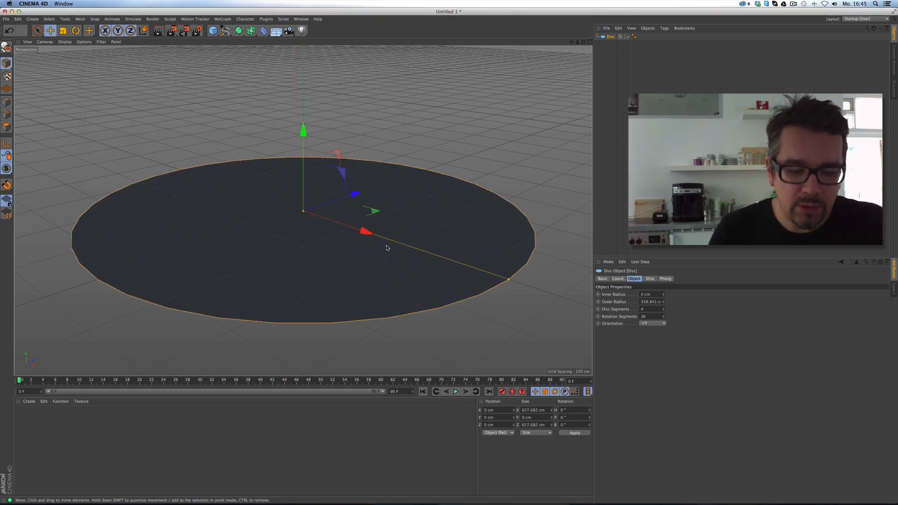
pyautogui.keyDown('alt'); pyautogui.moveTo(361, 249); pyautogui.dragTo(387, 243); pyautogui.keyUp('alt')
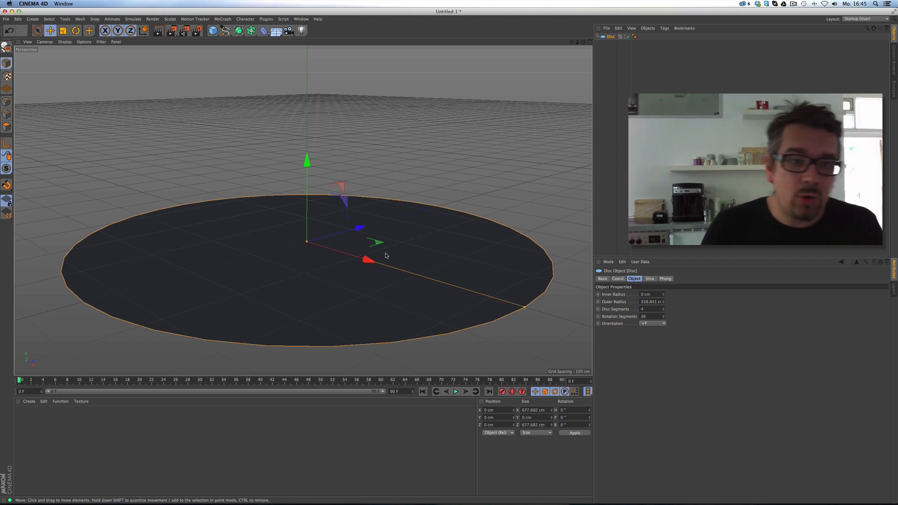
pyautogui.click(29, 401)
pyautogui.moveTo(42, 423)
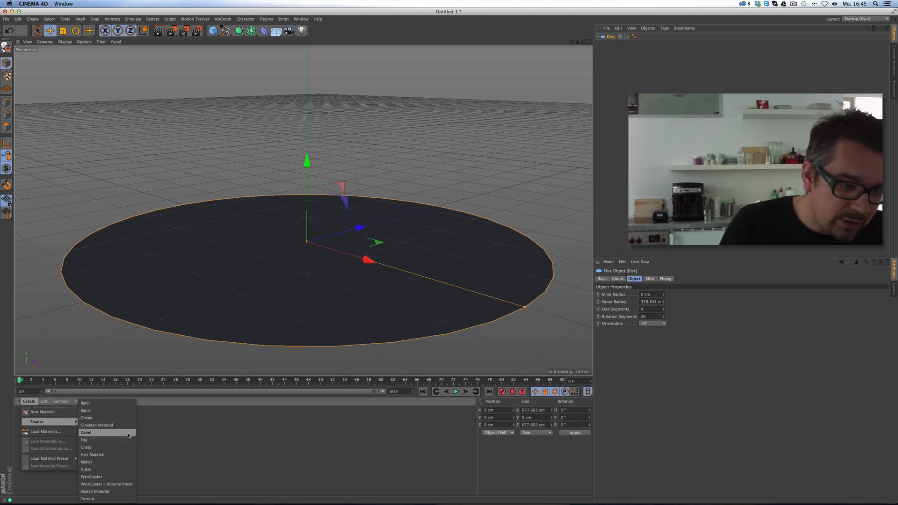
# Create a new material Mat, apply it to the disc, and add a Platonic solid.
pyautogui.click(46, 411)
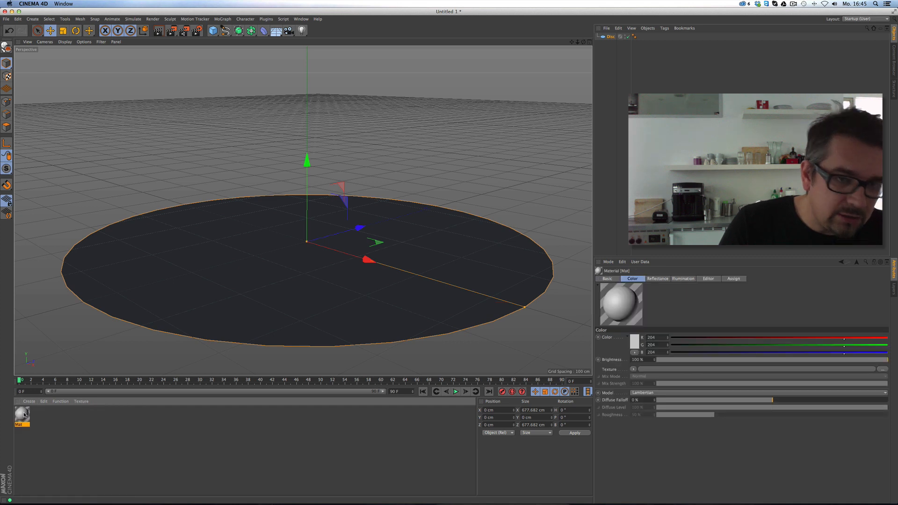
pyautogui.moveTo(24, 415); pyautogui.dragTo(216, 270)
pyautogui.click(213, 30)
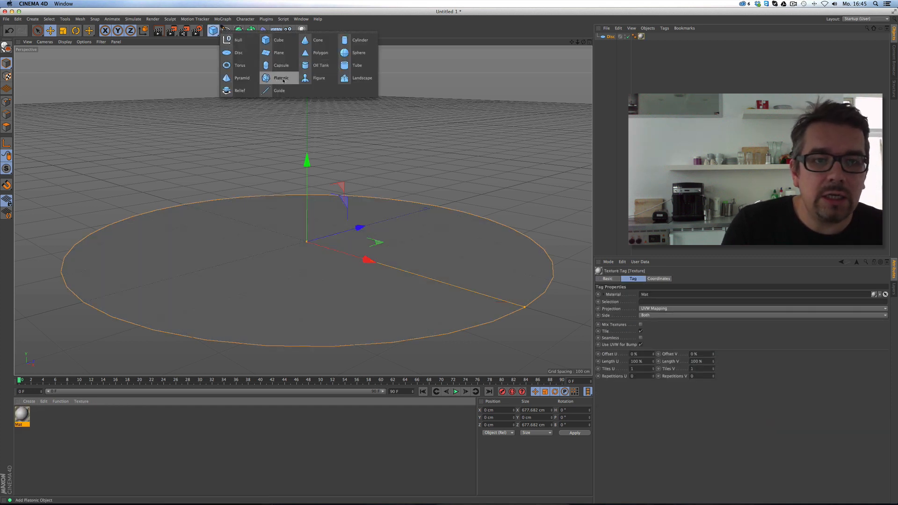
pyautogui.click(282, 79)
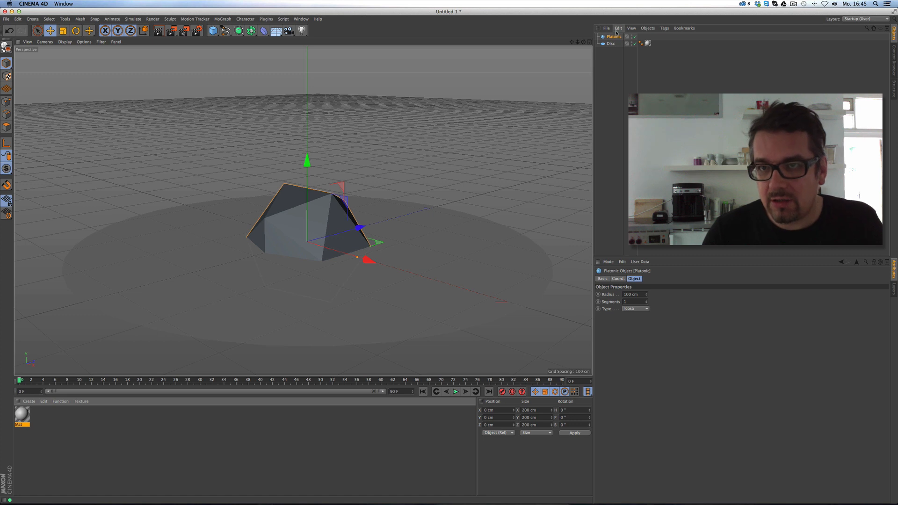
# Change the Platonic solid's type to Bucky.
pyautogui.click(638, 309)
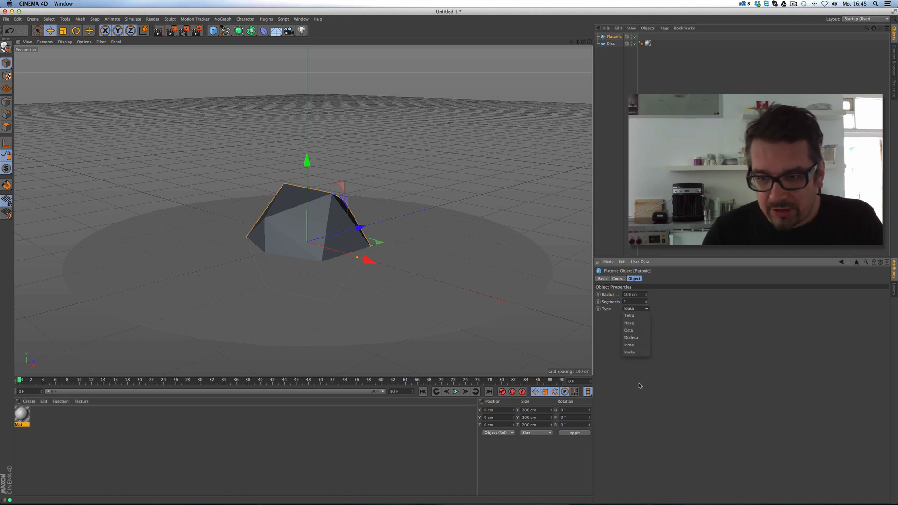
pyautogui.click(637, 346)
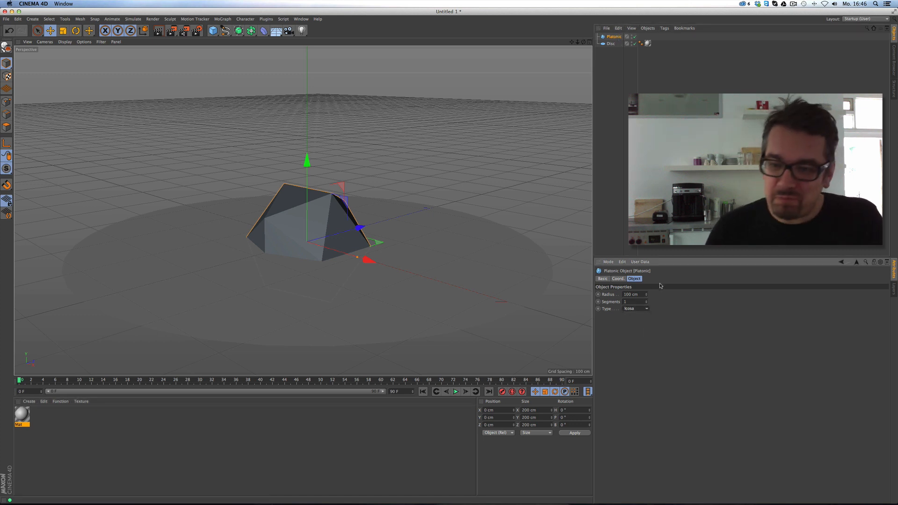
pyautogui.click(636, 308)
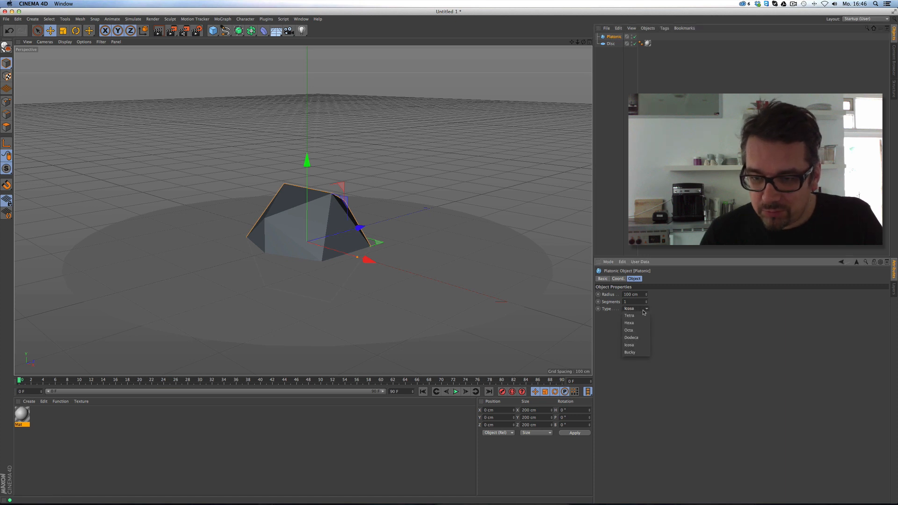
pyautogui.click(639, 353)
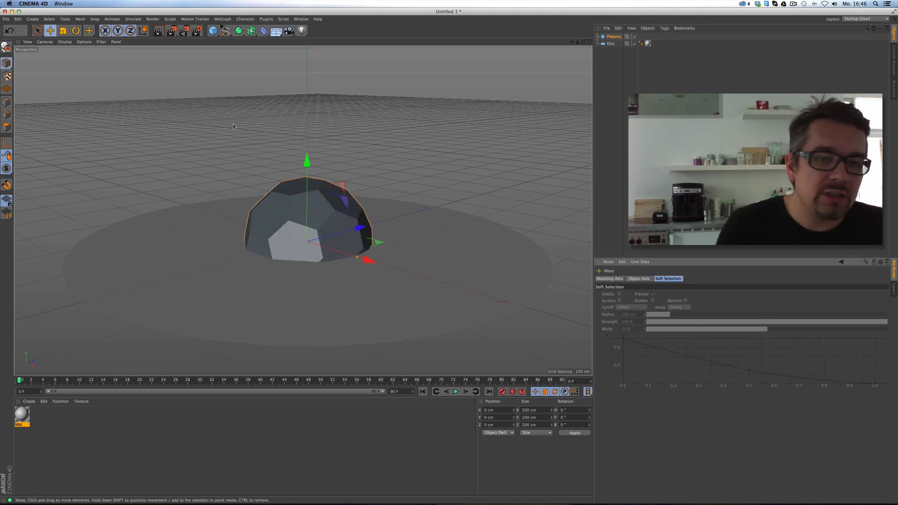
# Lift the buckyball about 123 cm above the disc.
pyautogui.moveTo(395, 149); pyautogui.dragTo(477, 152)
pyautogui.keyDown('alt'); pyautogui.moveTo(452, 162); pyautogui.dragTo(448, 183, button='middle'); pyautogui.keyUp('alt')
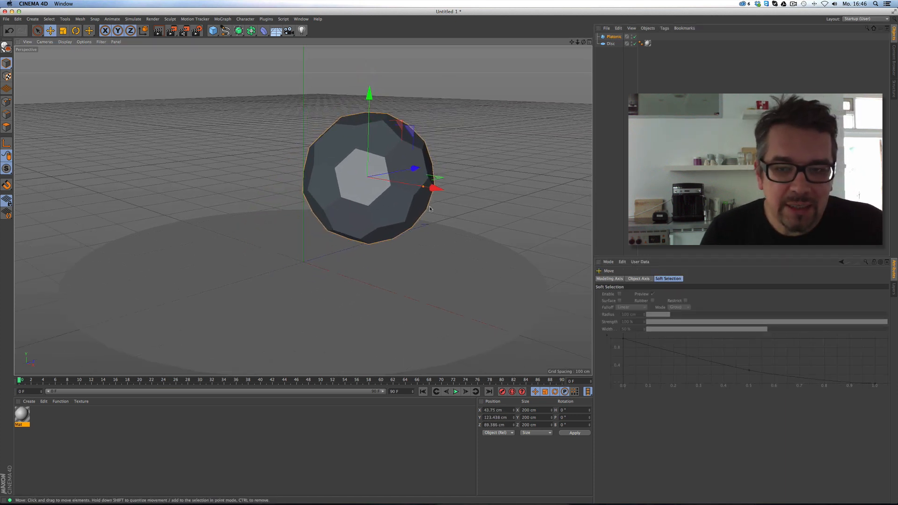
pyautogui.keyDown('alt'); pyautogui.moveTo(448, 183); pyautogui.dragTo(463, 186, button='right'); pyautogui.keyUp('alt')
pyautogui.keyDown('alt'); pyautogui.moveTo(463, 186); pyautogui.dragTo(458, 205); pyautogui.keyUp('alt')
pyautogui.keyDown('alt'); pyautogui.moveTo(458, 206); pyautogui.dragTo(436, 207, button='right'); pyautogui.keyUp('alt')
pyautogui.keyDown('alt'); pyautogui.moveTo(436, 207); pyautogui.dragTo(443, 195, button='middle'); pyautogui.keyUp('alt')
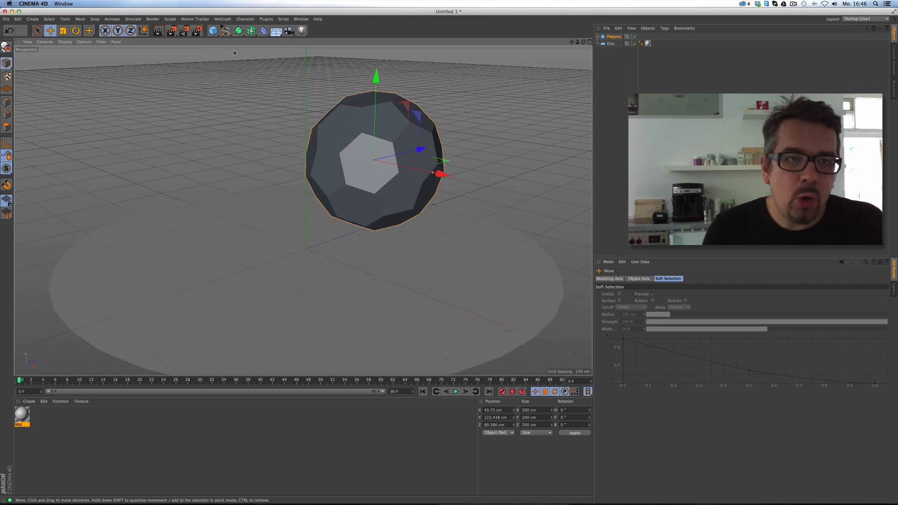
# Add a test cube, scale it to about half size and enable Fillet on its edges.
pyautogui.click(212, 30)
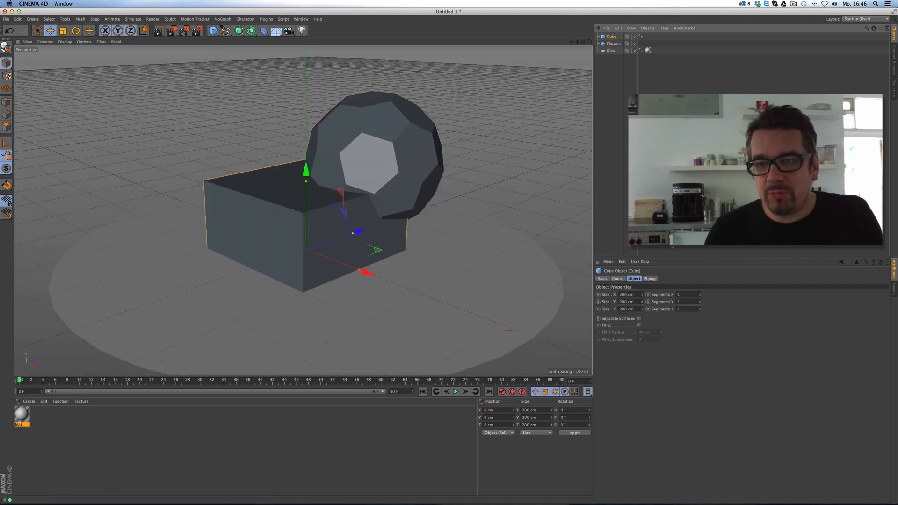
pyautogui.press('t')
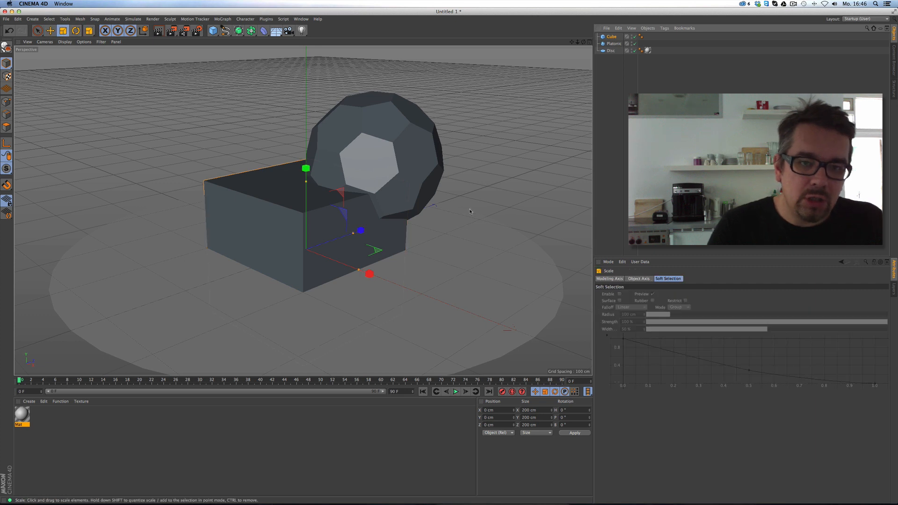
pyautogui.moveTo(370, 268); pyautogui.dragTo(222, 167)
pyautogui.press('e')
pyautogui.click(609, 36)
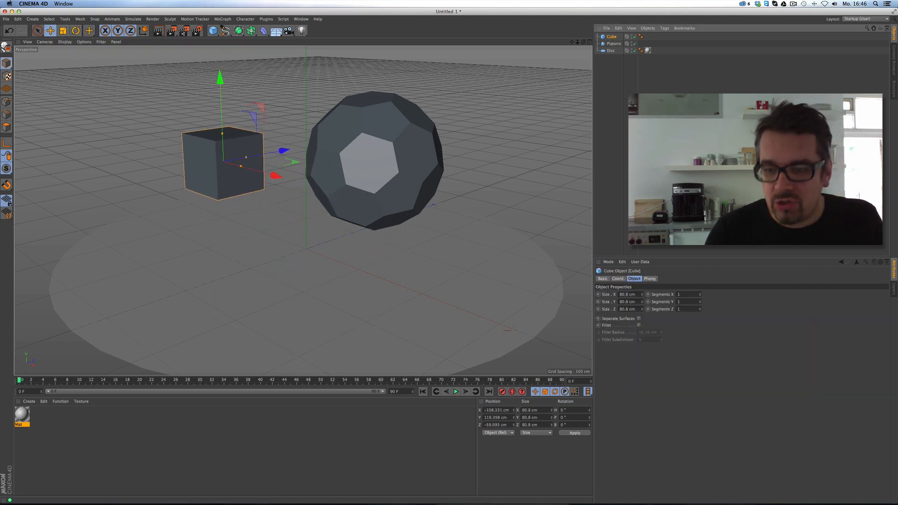
pyautogui.click(639, 325)
# Delete the test cube and reselect the Platonic buckyball.
pyautogui.scroll(2, 260, 141)
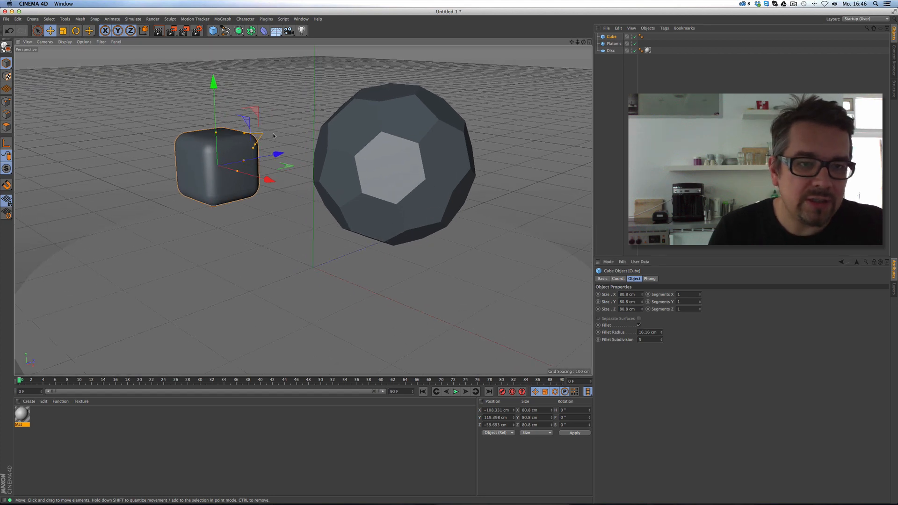
pyautogui.moveTo(303, 209)
pyautogui.keyDown('alt'); pyautogui.mouseDown()
pyautogui.moveTo(302, 267)
pyautogui.moveTo(302, 210)
pyautogui.mouseUp(); pyautogui.keyUp('alt')
pyautogui.scroll(-2, 312, 159)
pyautogui.keyDown('alt'); pyautogui.moveTo(312, 159); pyautogui.dragTo(312, 153, button='middle'); pyautogui.keyUp('alt')
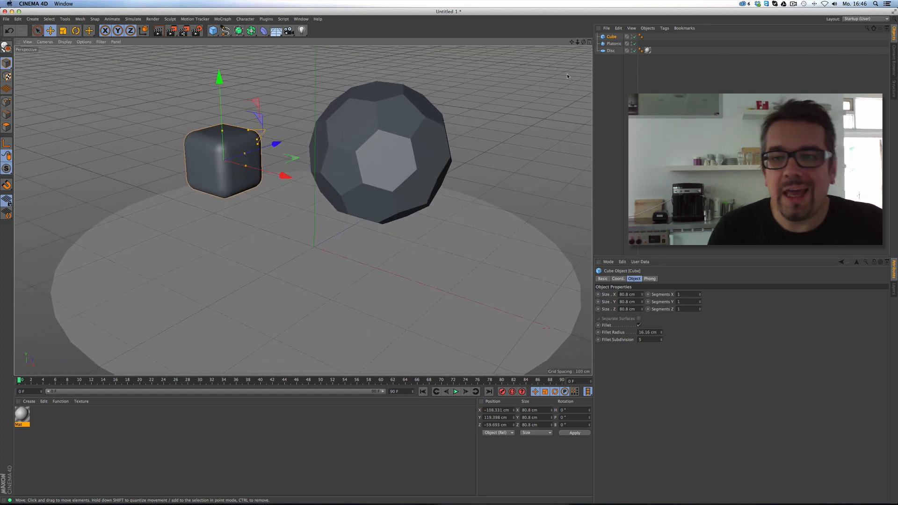
pyautogui.press('Delete')
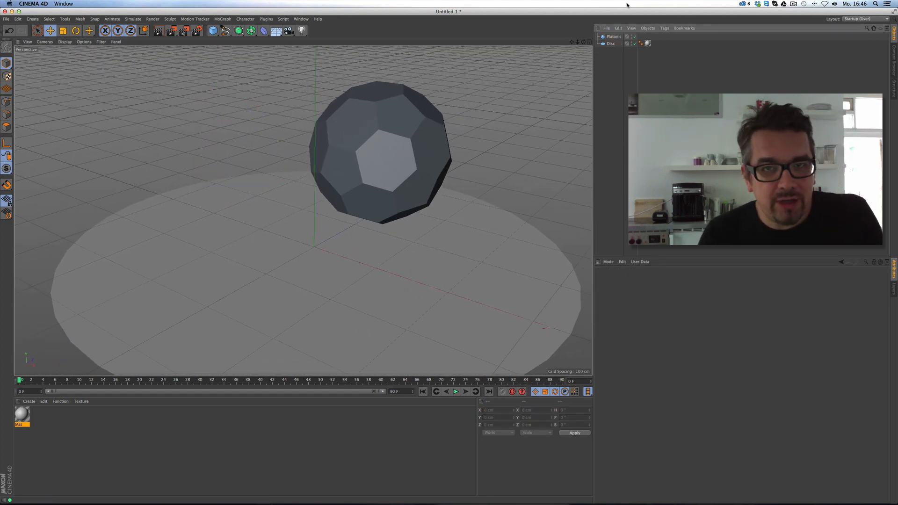
pyautogui.click(613, 36)
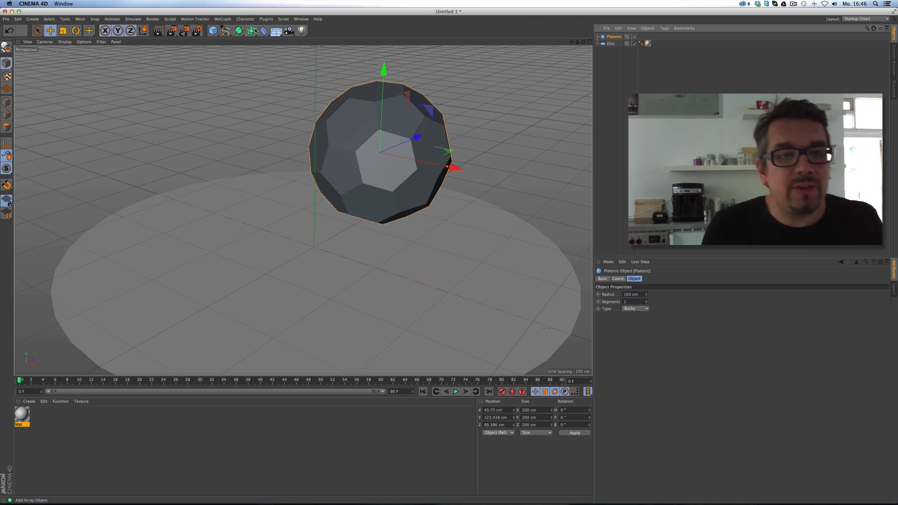
# Add a Bevel deformer and move Platonic above it in the Object Manager.
pyautogui.moveTo(251, 30); pyautogui.dragTo(345, 128)
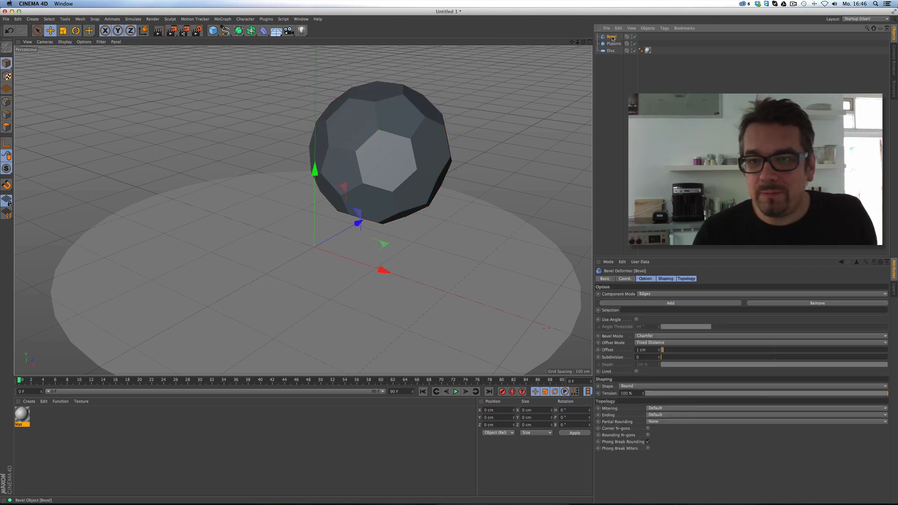
pyautogui.moveTo(614, 45); pyautogui.dragTo(613, 35)
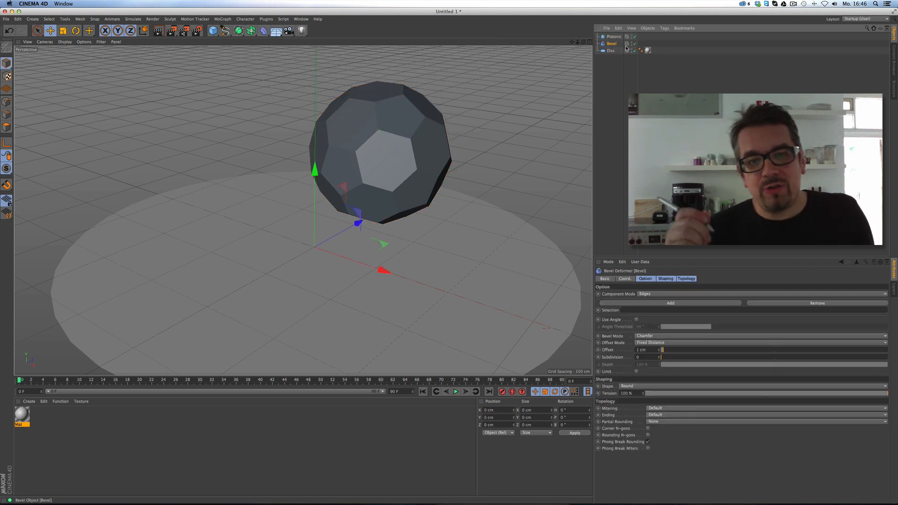
pyautogui.keyDown('alt'); pyautogui.moveTo(422, 143); pyautogui.dragTo(458, 141, button='right'); pyautogui.keyUp('alt')
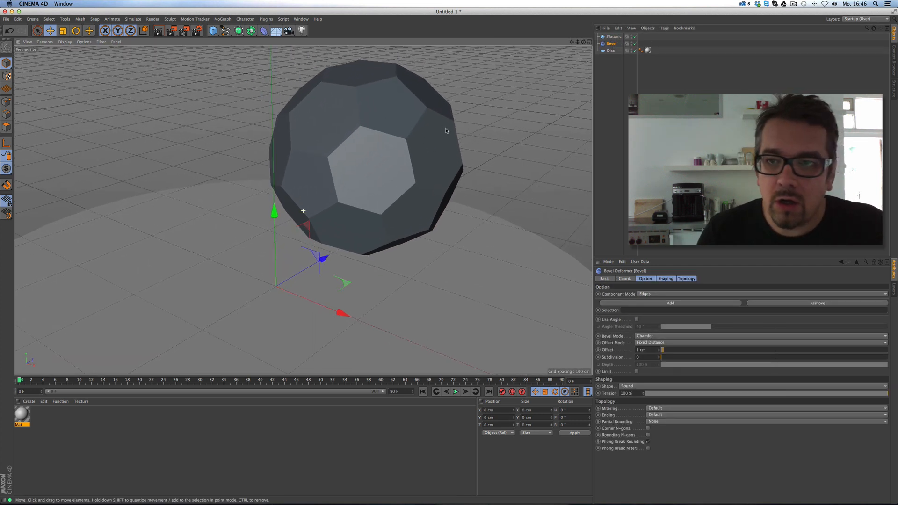
pyautogui.keyDown('alt'); pyautogui.moveTo(446, 131); pyautogui.dragTo(459, 140, button='middle'); pyautogui.keyUp('alt')
pyautogui.keyDown('alt'); pyautogui.moveTo(458, 140); pyautogui.dragTo(442, 140, button='right'); pyautogui.keyUp('alt')
# Nest the Bevel under the Platonic ball and inspect its 1 cm chamfered edges.
pyautogui.moveTo(609, 43); pyautogui.dragTo(610, 37)
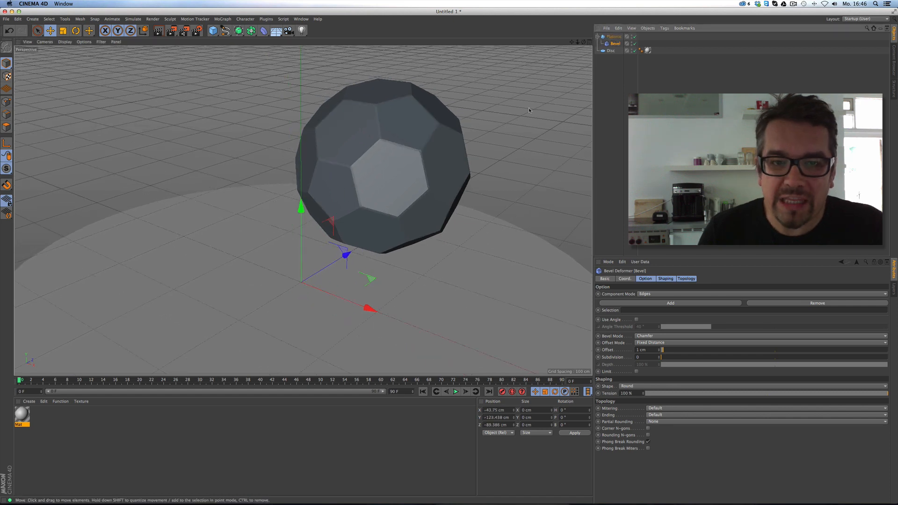
pyautogui.keyDown('alt'); pyautogui.moveTo(530, 110); pyautogui.dragTo(471, 153, button='right'); pyautogui.keyUp('alt')
pyautogui.keyDown('alt'); pyautogui.moveTo(470, 153); pyautogui.dragTo(472, 163); pyautogui.keyUp('alt')
pyautogui.keyDown('alt'); pyautogui.moveTo(302, 211); pyautogui.dragTo(270, 239, button='middle'); pyautogui.keyUp('alt')
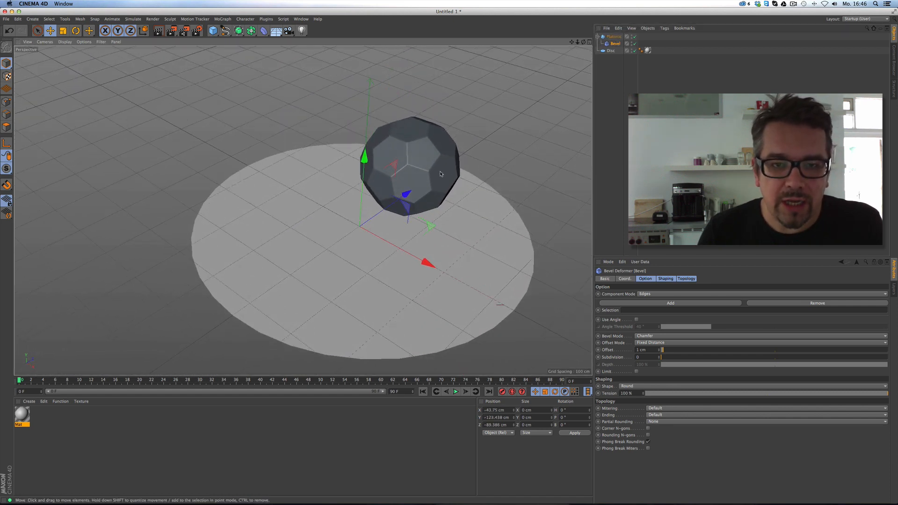
pyautogui.keyDown('alt'); pyautogui.moveTo(439, 179); pyautogui.dragTo(455, 167, button='right'); pyautogui.keyUp('alt')
pyautogui.keyDown('alt'); pyautogui.moveTo(452, 180); pyautogui.dragTo(456, 170); pyautogui.keyUp('alt')
pyautogui.keyDown('alt'); pyautogui.moveTo(456, 178); pyautogui.dragTo(445, 156, button='middle'); pyautogui.keyUp('alt')
pyautogui.keyDown('alt'); pyautogui.moveTo(458, 154); pyautogui.dragTo(446, 156, button='right'); pyautogui.keyUp('alt')
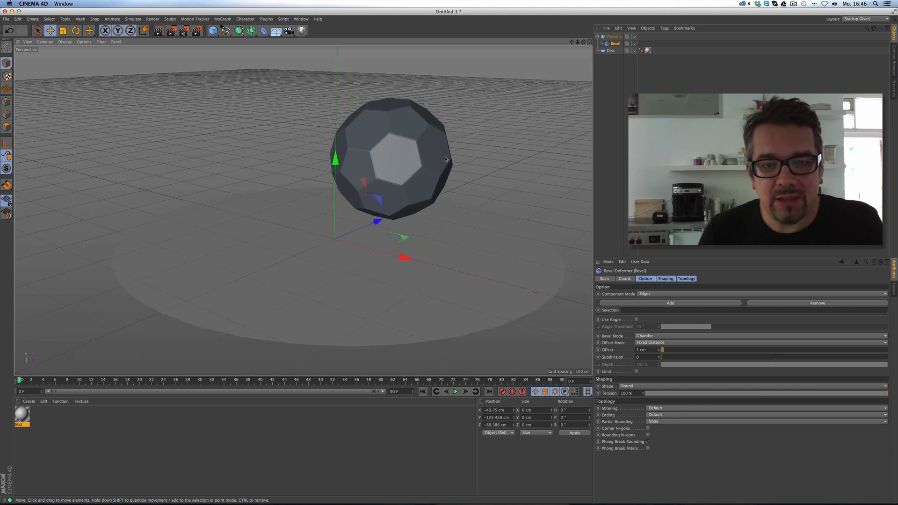
pyautogui.keyDown('alt'); pyautogui.moveTo(446, 156); pyautogui.dragTo(437, 165, button='middle'); pyautogui.keyUp('alt')
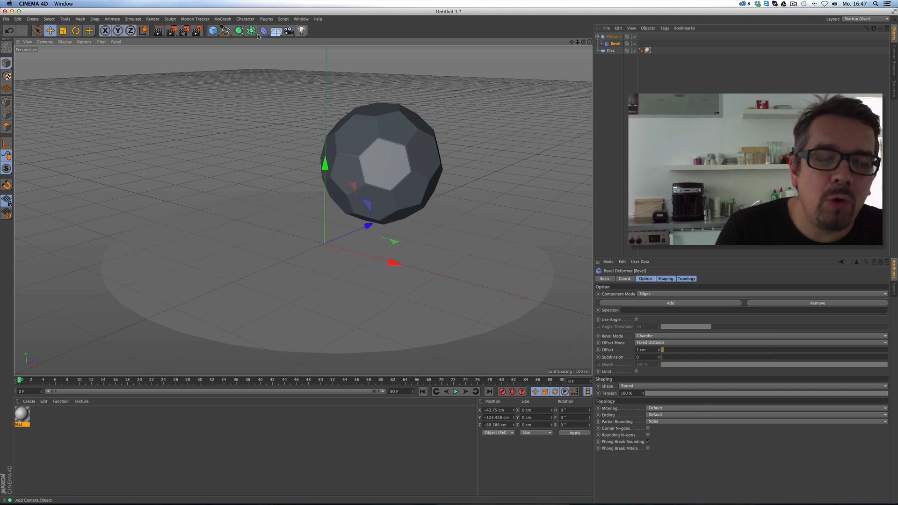
# Add a target light and position it from the top view in the four-view layout.
pyautogui.click(302, 30)
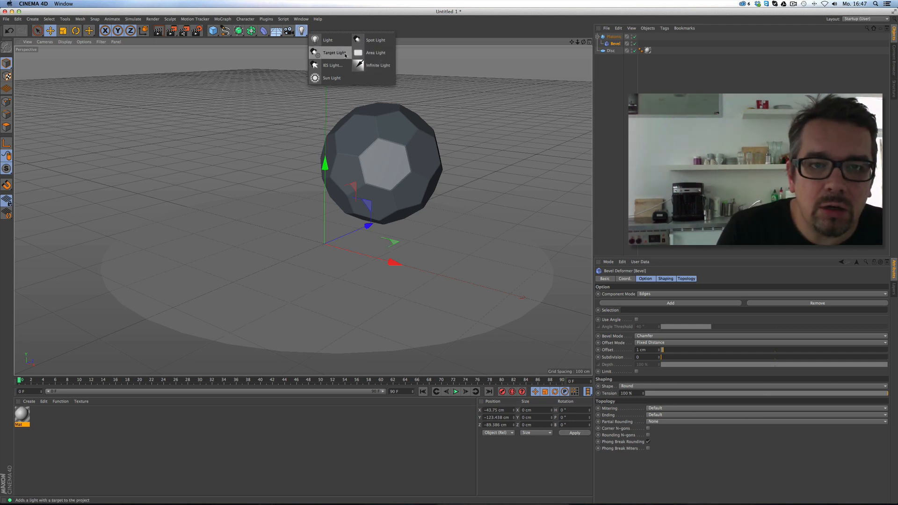
pyautogui.click(345, 53)
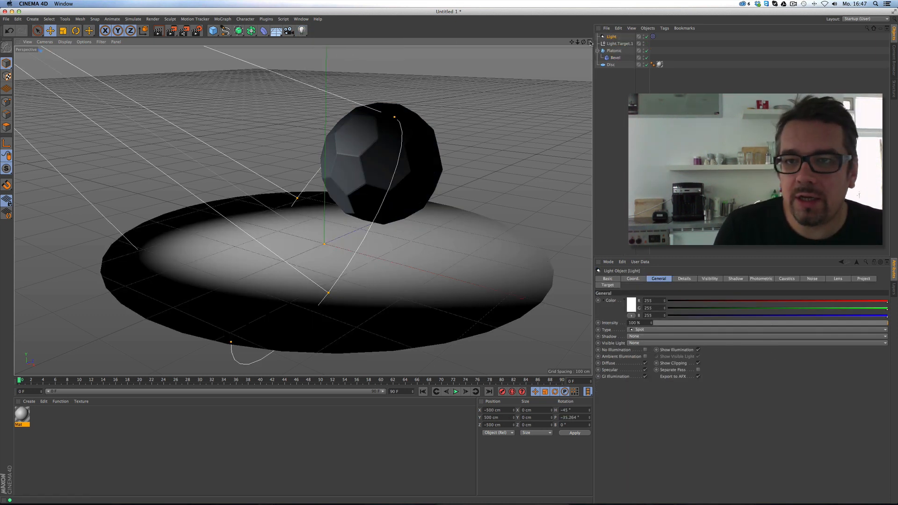
pyautogui.click(590, 42)
pyautogui.moveTo(578, 42); pyautogui.dragTo(523, 63)
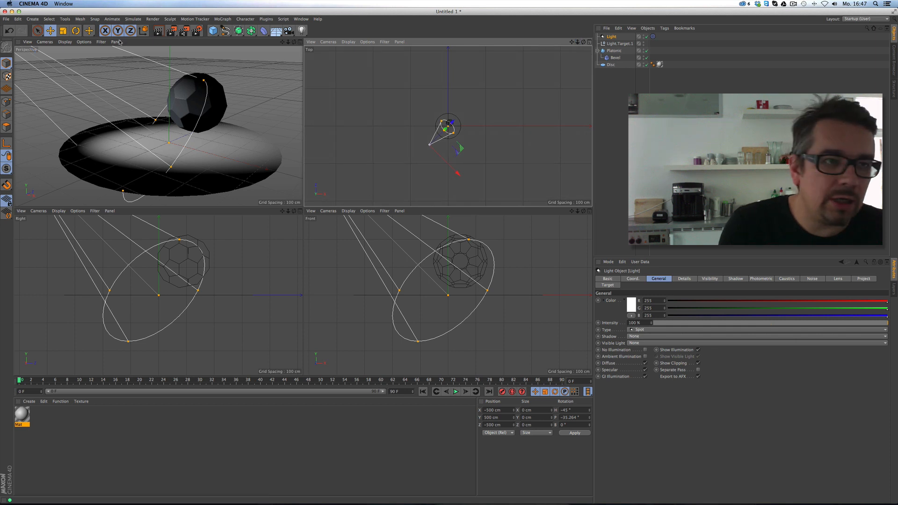
pyautogui.moveTo(480, 155); pyautogui.dragTo(516, 95)
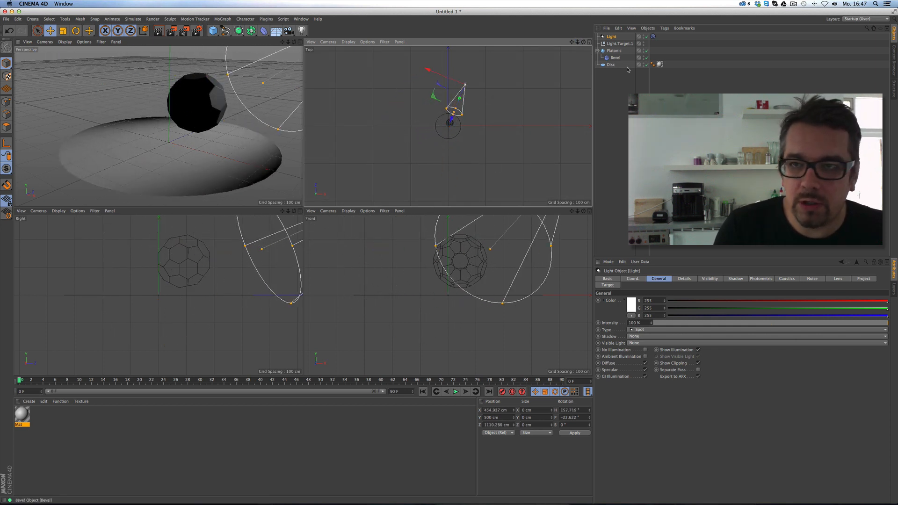
# Set both the light type and its shadow type to Area.
pyautogui.click(659, 336)
pyautogui.click(652, 369)
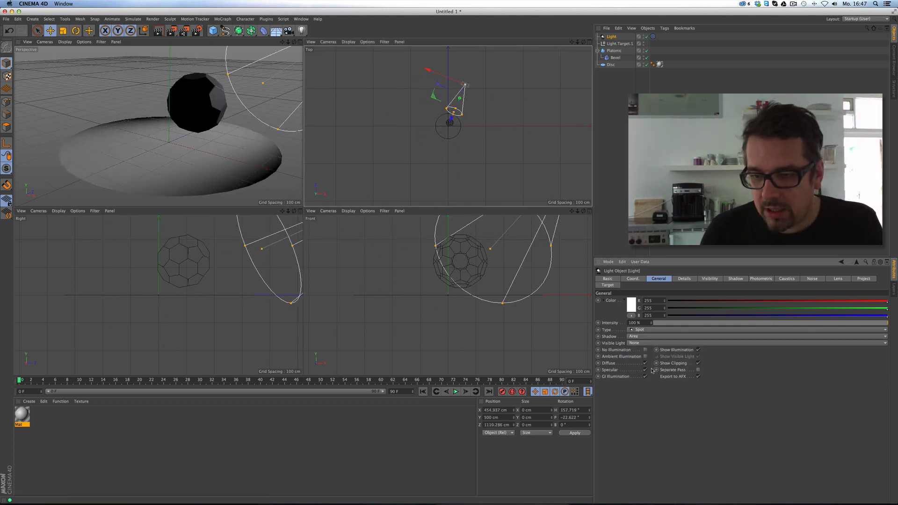
pyautogui.click(657, 330)
pyautogui.click(654, 357)
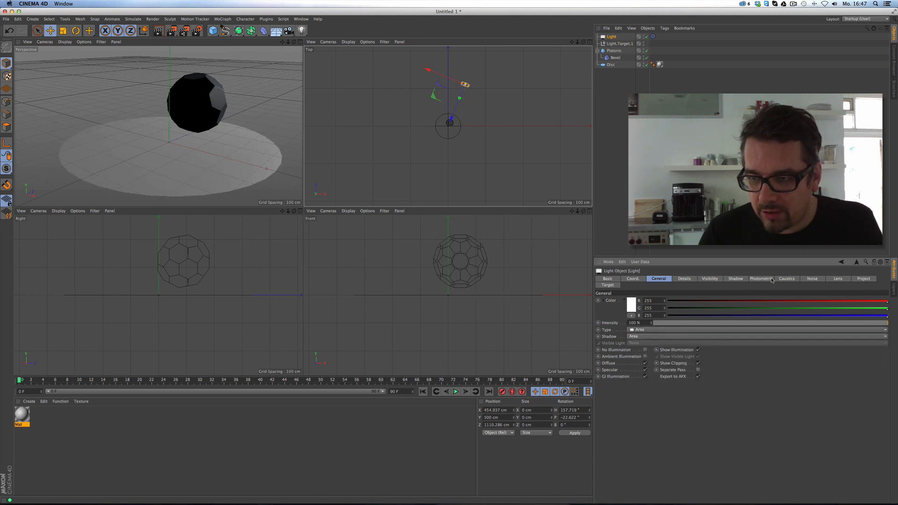
# Give the area shadow a dark blue colour, then render the maximized perspective view.
pyautogui.click(740, 280)
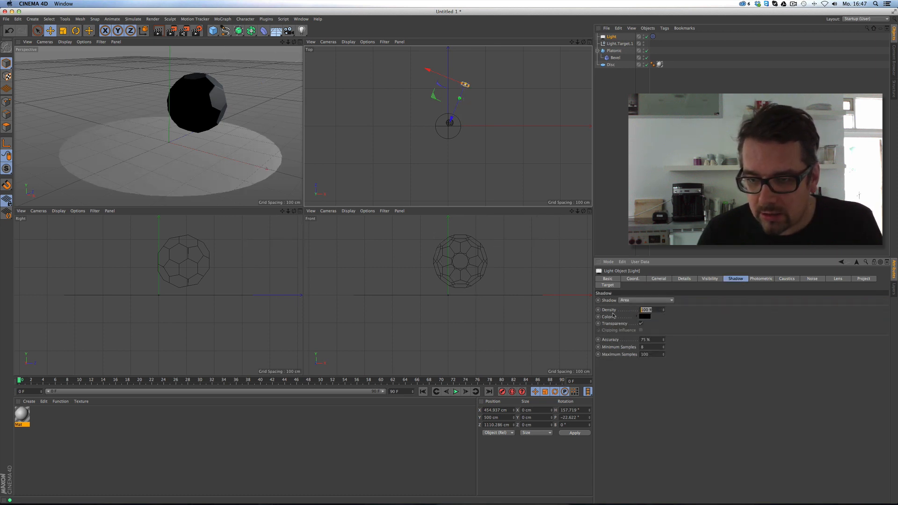
pyautogui.click(647, 317)
pyautogui.moveTo(635, 322); pyautogui.dragTo(632, 329)
pyautogui.click(659, 348)
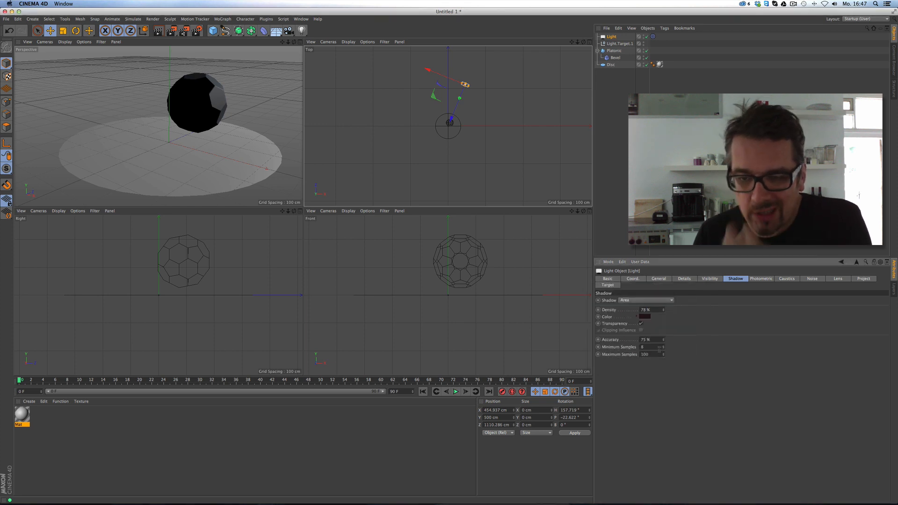
pyautogui.click(648, 317)
pyautogui.click(675, 295)
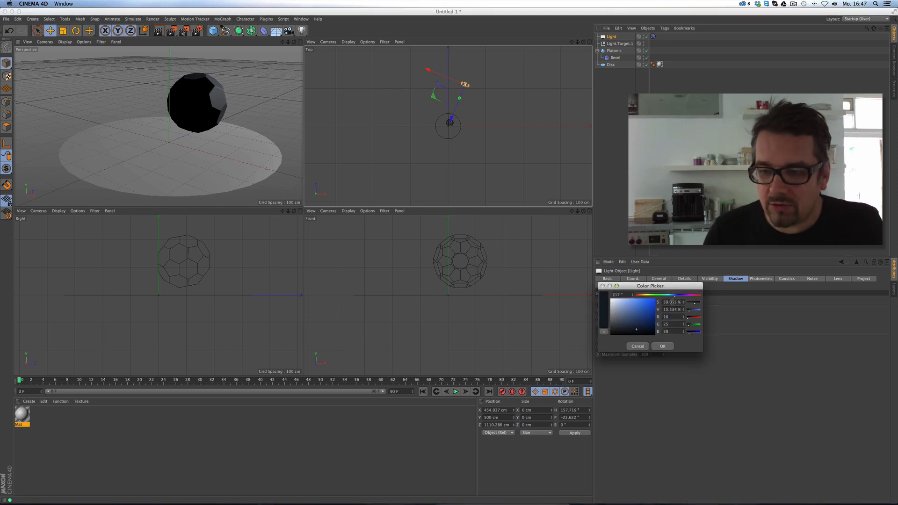
pyautogui.moveTo(639, 326); pyautogui.dragTo(634, 328)
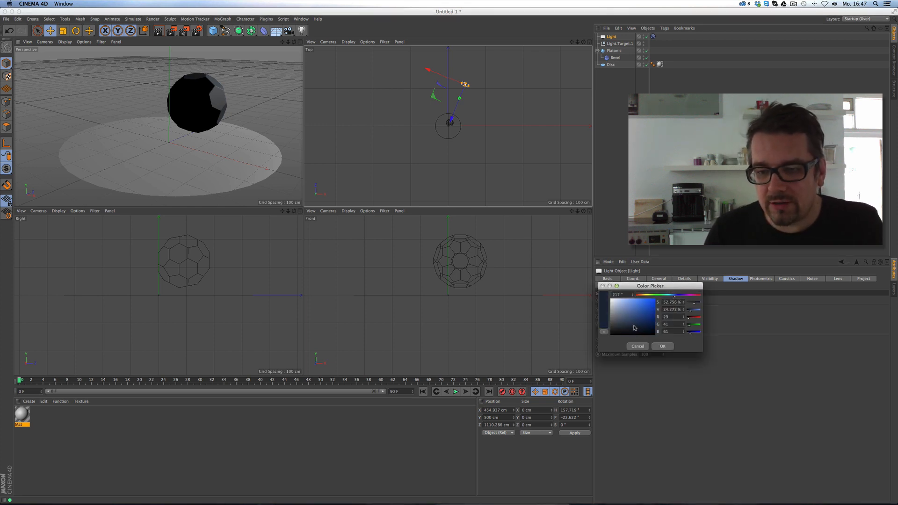
pyautogui.click(662, 347)
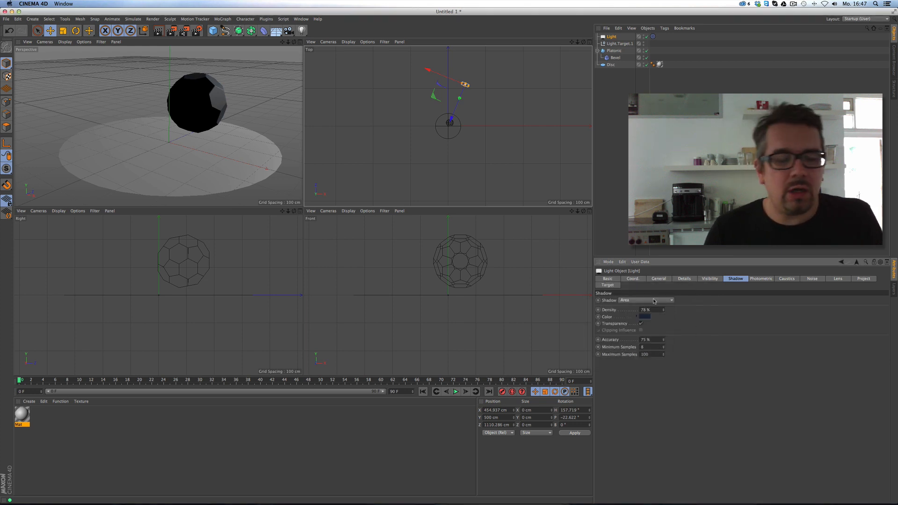
pyautogui.click(300, 42)
pyautogui.click(157, 34)
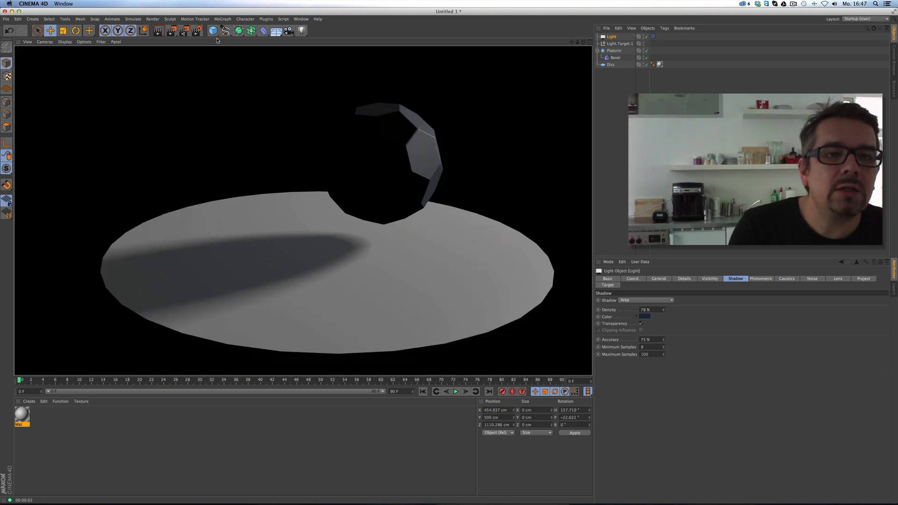
# Add a Sky object and create a new material, Mat.1.
pyautogui.click(276, 30)
pyautogui.click(300, 52)
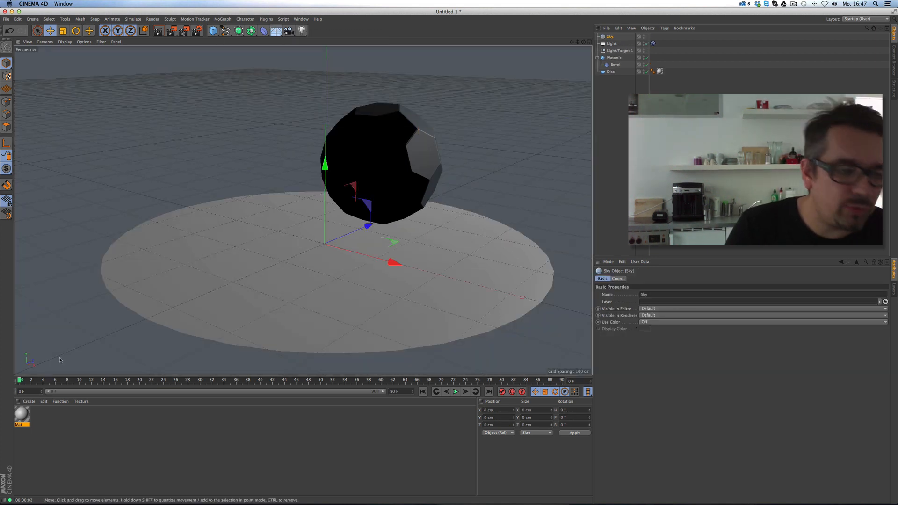
pyautogui.click(29, 401)
pyautogui.click(42, 410)
# Give Mat.1 the 1928 Dusk Sun.jpg colour texture and apply it to the Sky.
pyautogui.doubleClick(22, 415)
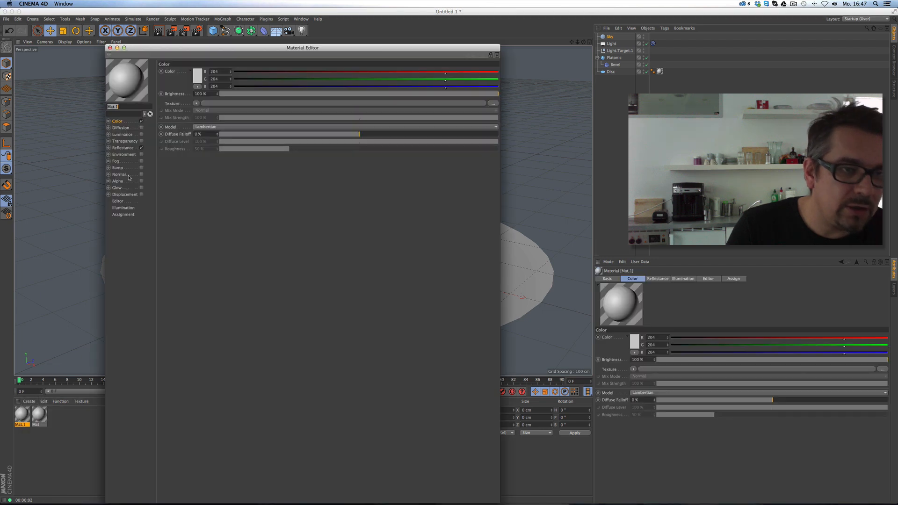
pyautogui.click(196, 104)
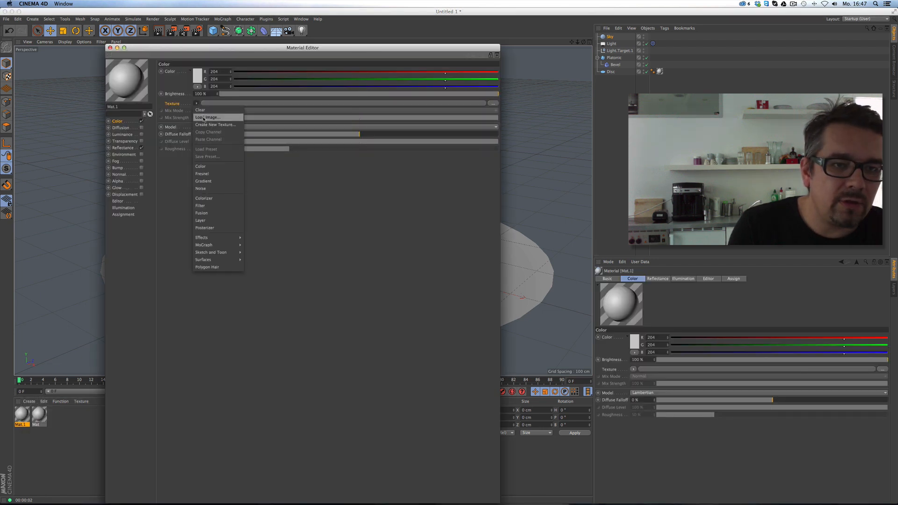
pyautogui.click(206, 112)
pyautogui.doubleClick(280, 83)
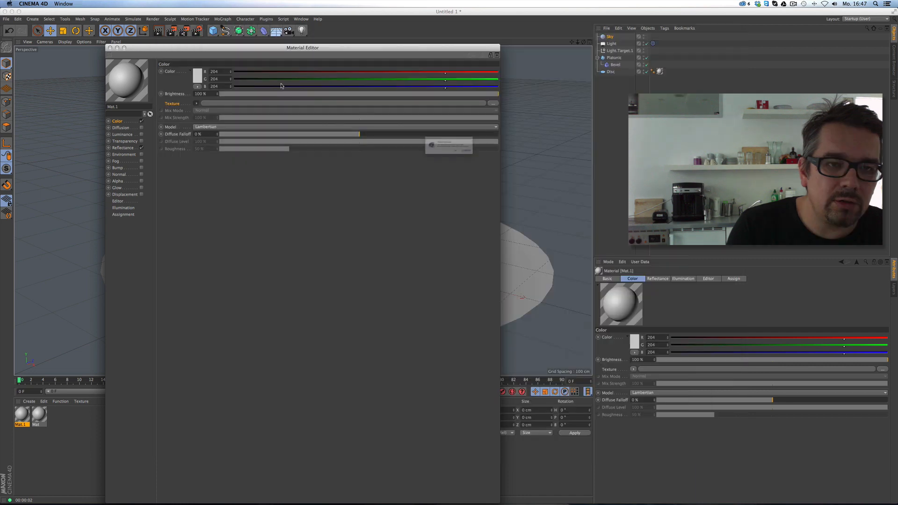
pyautogui.click(502, 163)
pyautogui.click(110, 48)
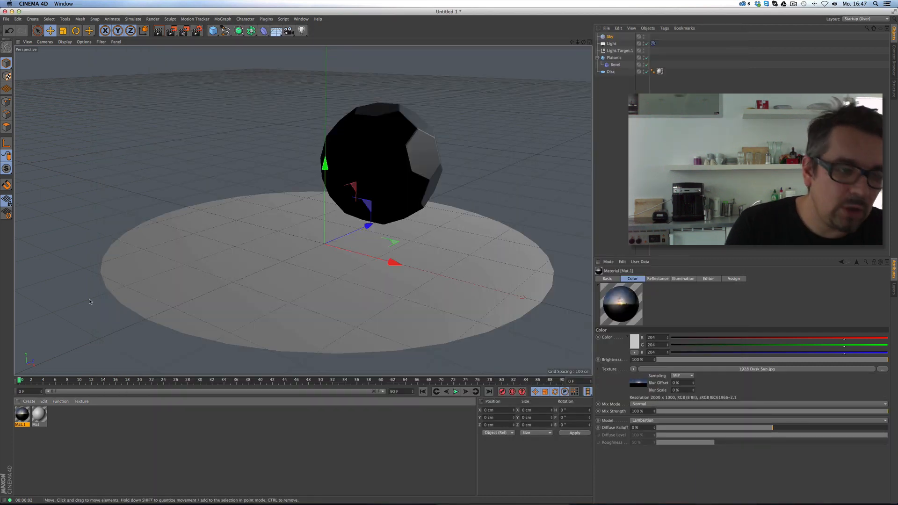
pyautogui.moveTo(579, 65); pyautogui.dragTo(575, 46)
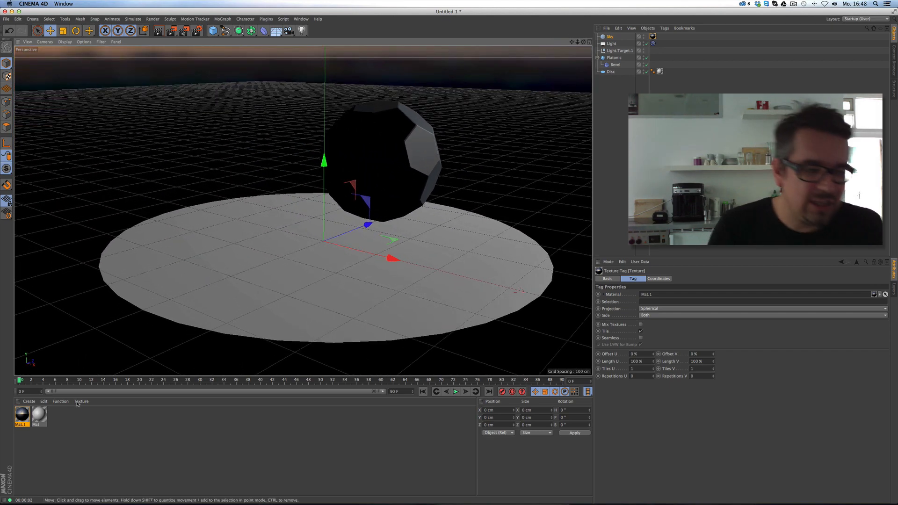
pyautogui.doubleClick(41, 415)
# Rename the disc material to grund and add a GGX reflection layer.
pyautogui.write('gl')
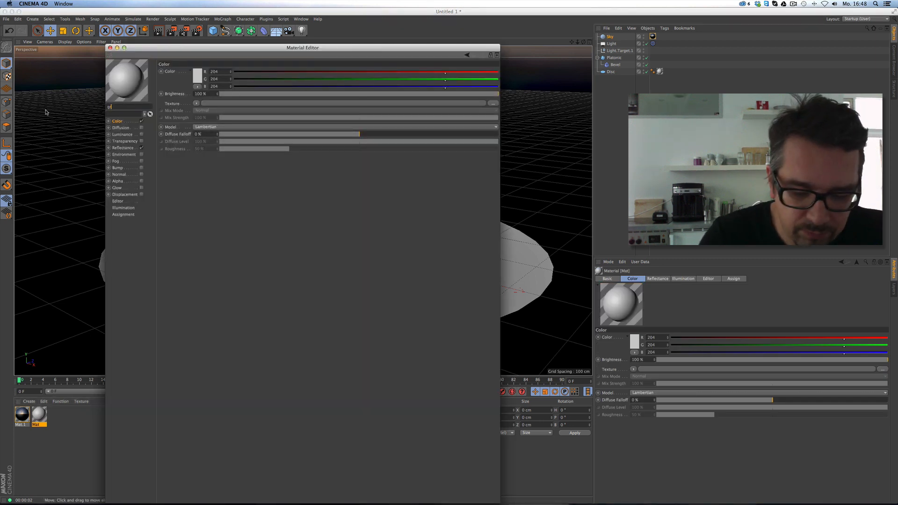
pyautogui.write('und')
pyautogui.press('Return')
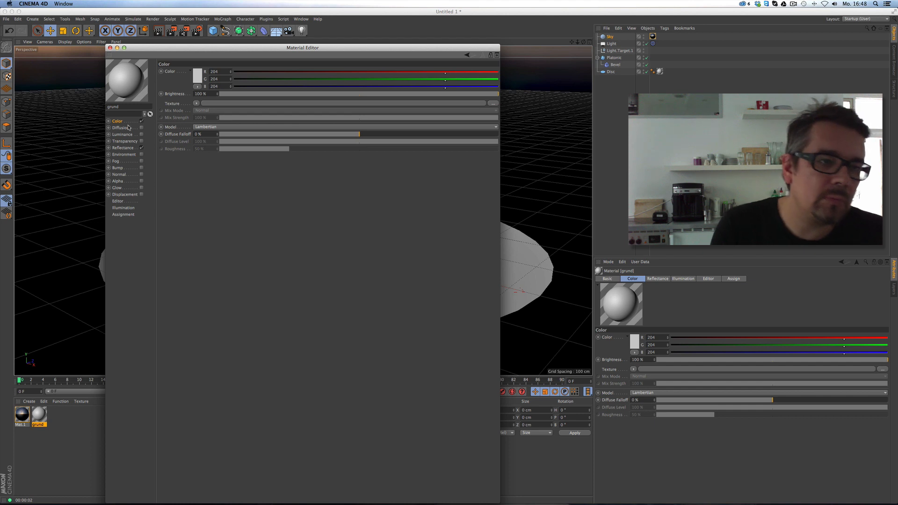
pyautogui.click(123, 148)
pyautogui.moveTo(259, 45); pyautogui.dragTo(177, 69)
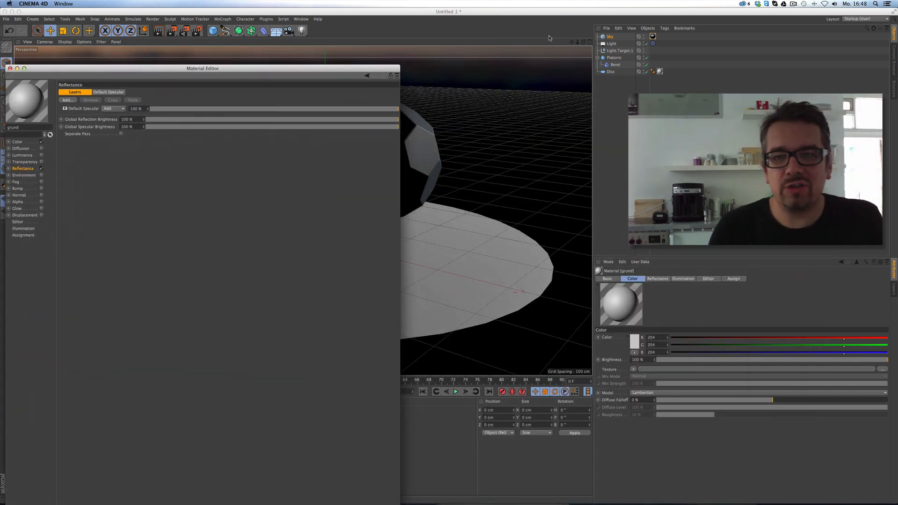
pyautogui.click(72, 102)
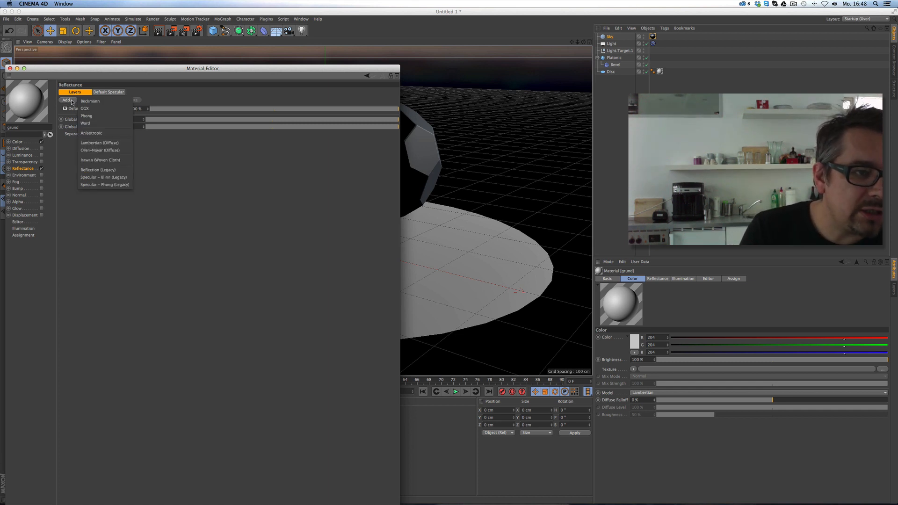
pyautogui.click(96, 108)
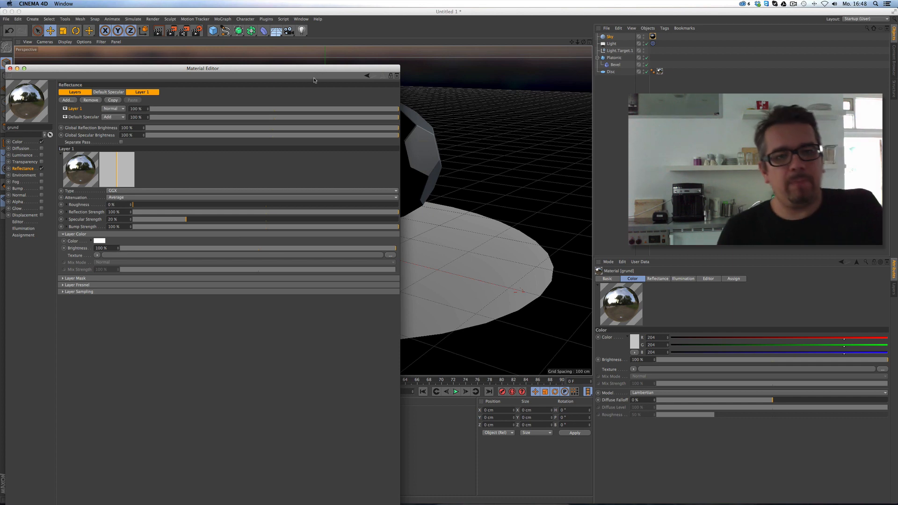
# Reposition the material editor and confirm the reflectance layer type stays GGX.
pyautogui.moveTo(330, 68); pyautogui.dragTo(327, 36)
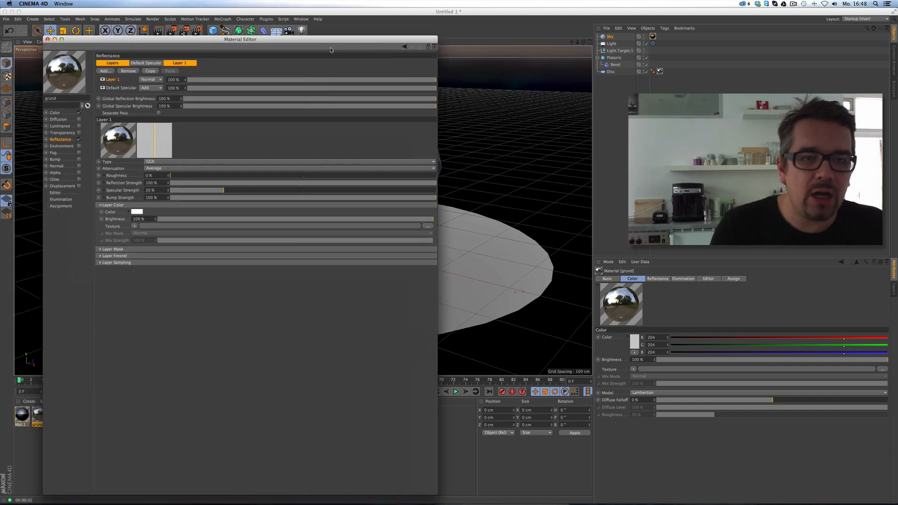
pyautogui.moveTo(436, 490); pyautogui.dragTo(404, 371)
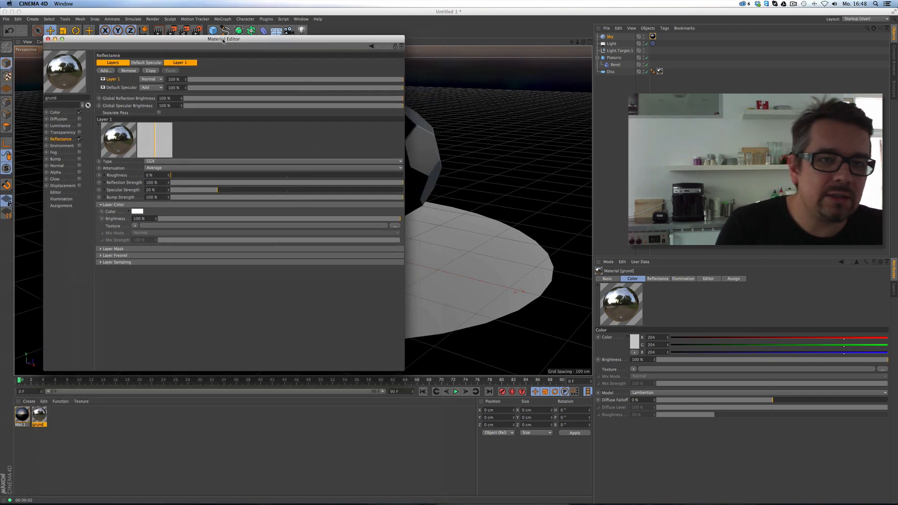
pyautogui.moveTo(222, 41); pyautogui.dragTo(311, 111)
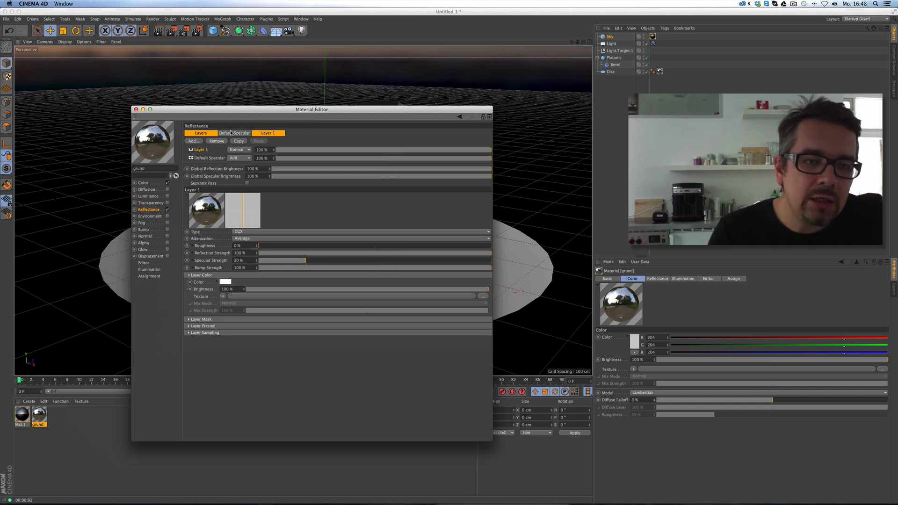
pyautogui.click(259, 232)
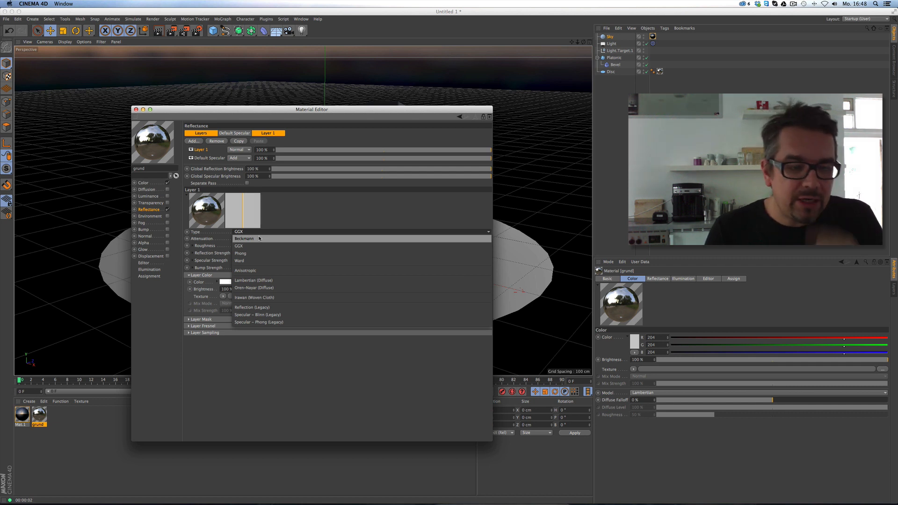
pyautogui.click(274, 221)
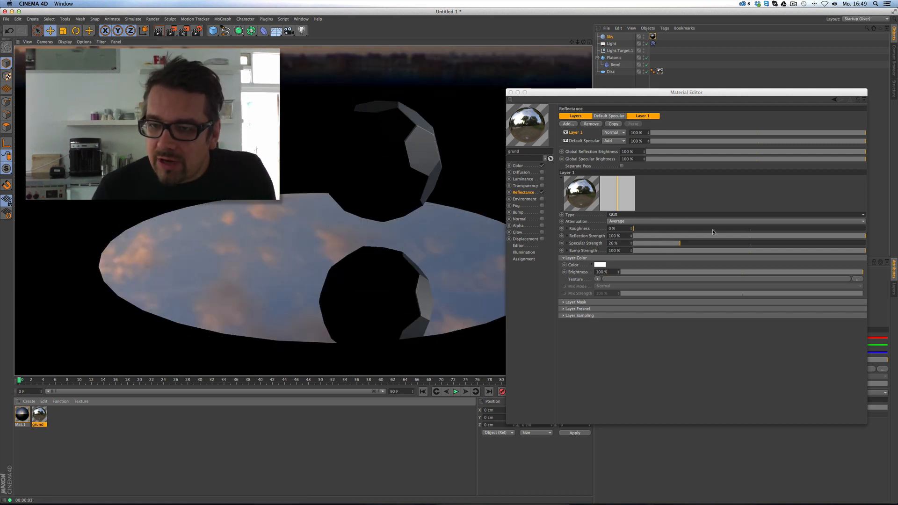
# Set the reflection layer's roughness to 15 % and preview it in the viewport.
pyautogui.doubleClick(612, 229)
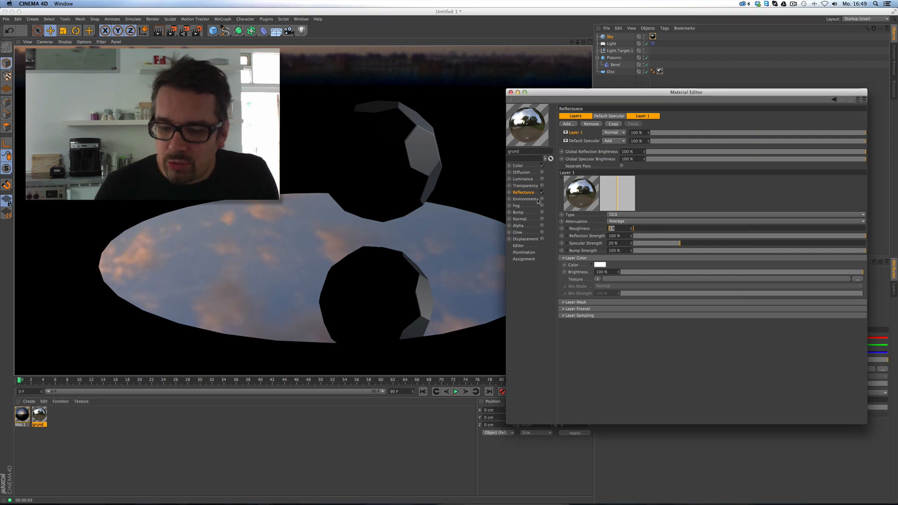
pyautogui.write('15')
pyautogui.press('Return')
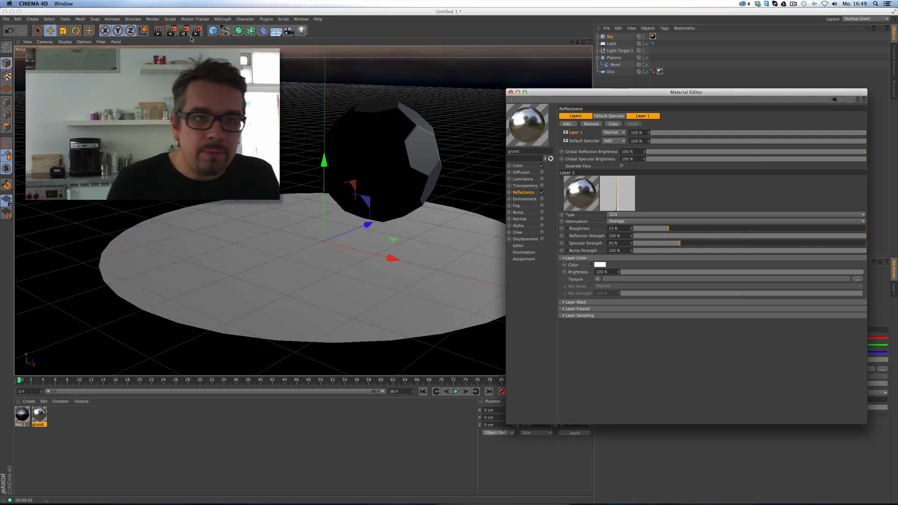
pyautogui.click(158, 31)
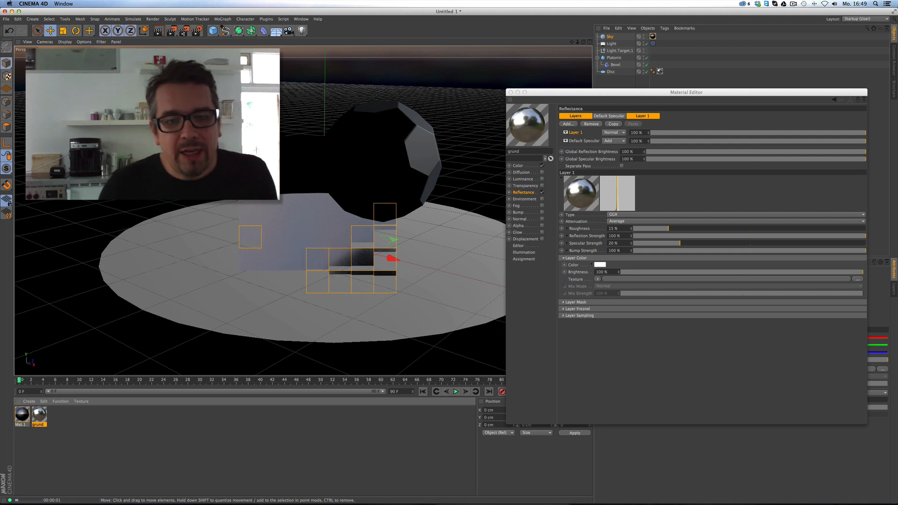
# Set the layer's Fresnel to Conductor with the Aluminum preset.
pyautogui.click(563, 309)
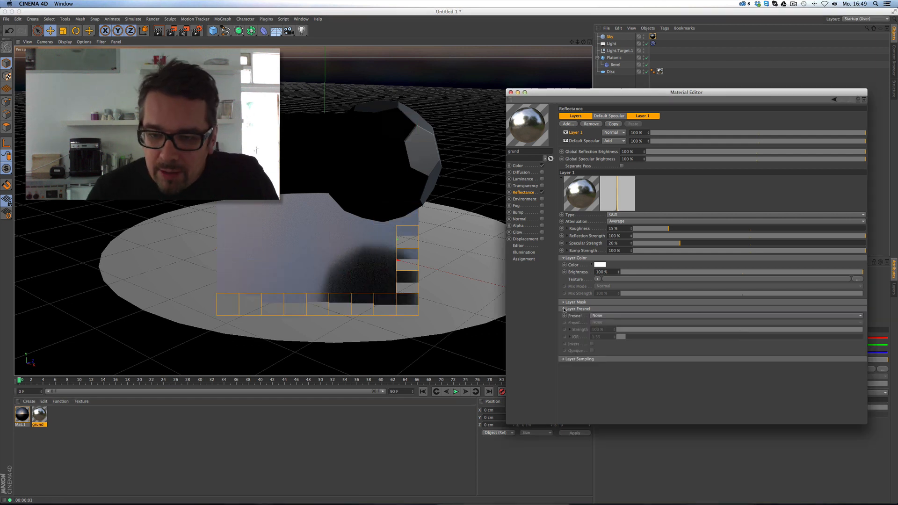
pyautogui.click(612, 316)
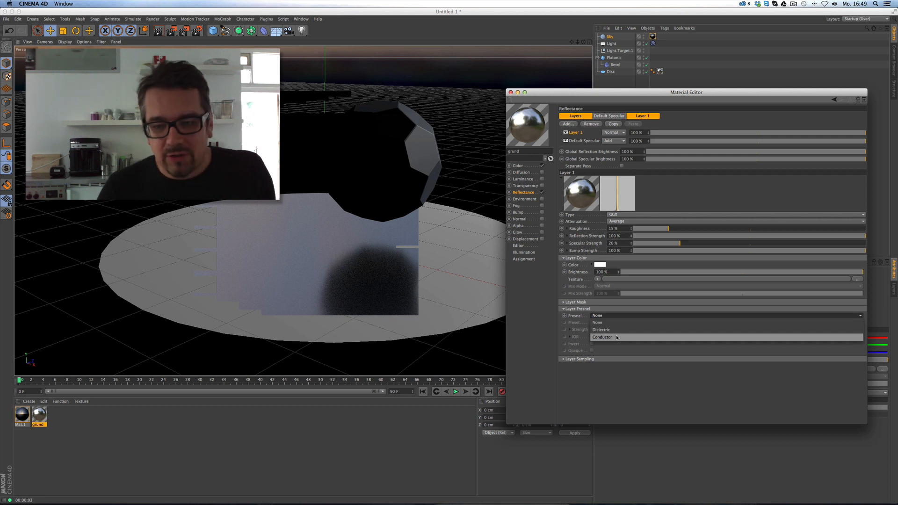
pyautogui.click(602, 337)
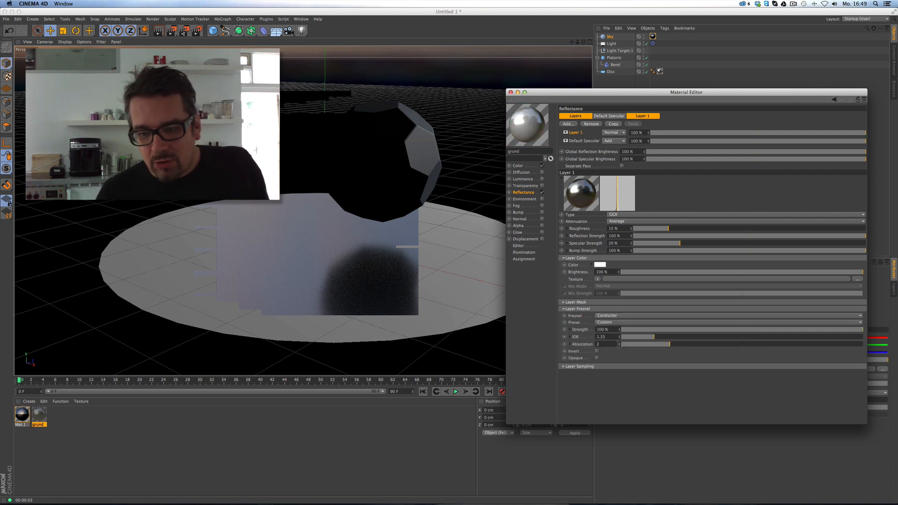
pyautogui.click(616, 323)
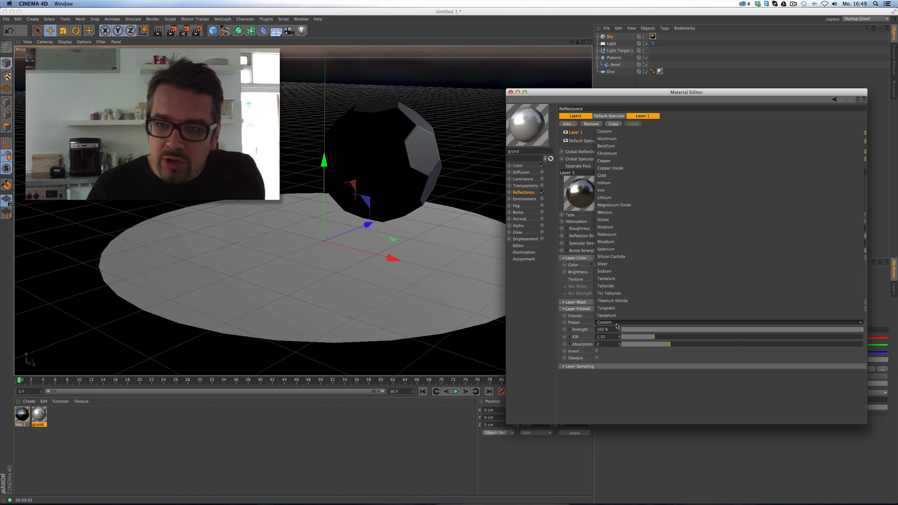
pyautogui.click(641, 138)
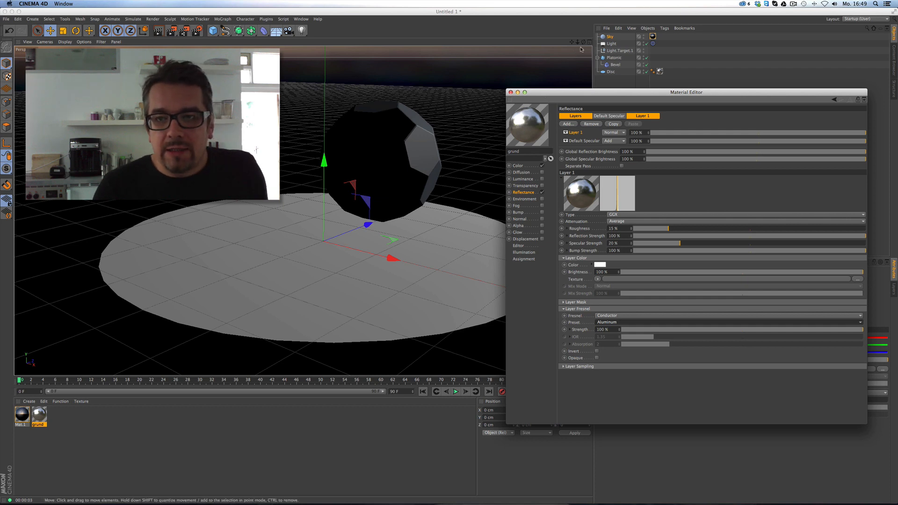
pyautogui.moveTo(592, 49); pyautogui.dragTo(541, 50)
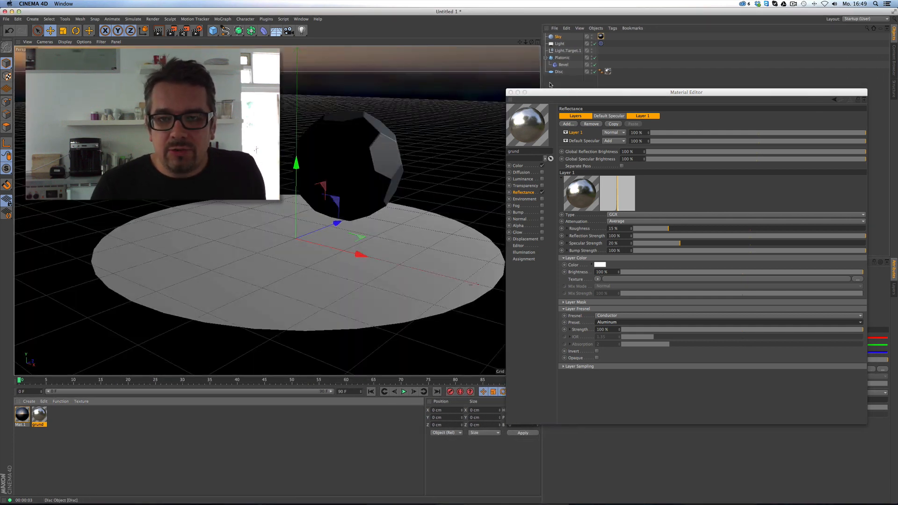
pyautogui.moveTo(549, 95); pyautogui.dragTo(558, 99)
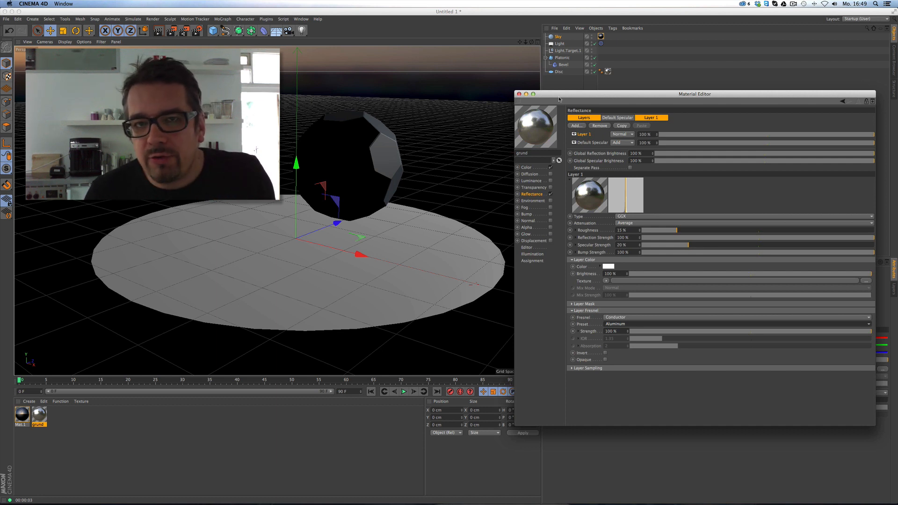
# Re-render the slightly shifted viewport with Cmd+R to show the blurred reflection of the ball.
pyautogui.moveTo(532, 43); pyautogui.dragTo(534, 53)
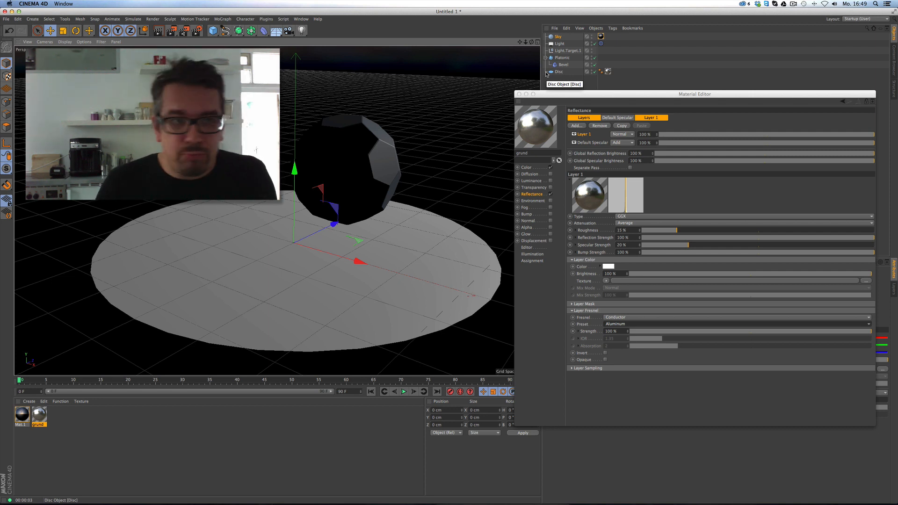
pyautogui.press('super+r')
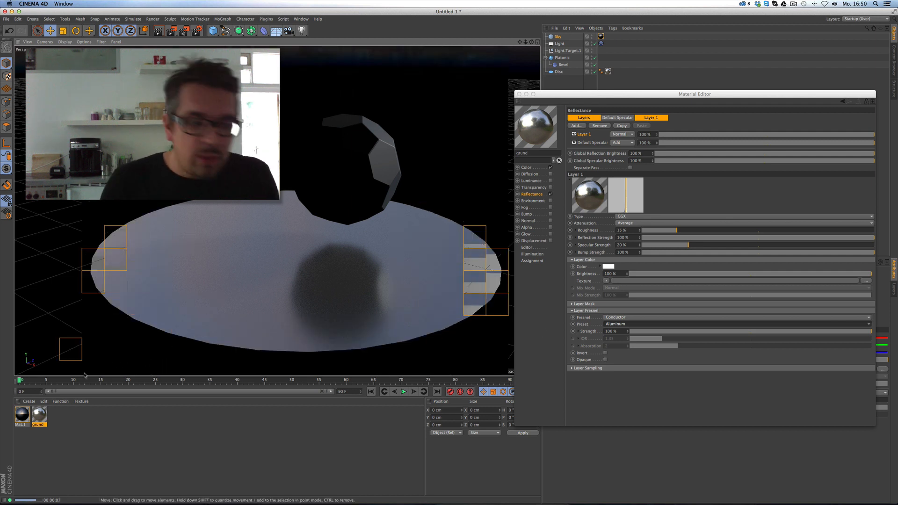
pyautogui.click(29, 401)
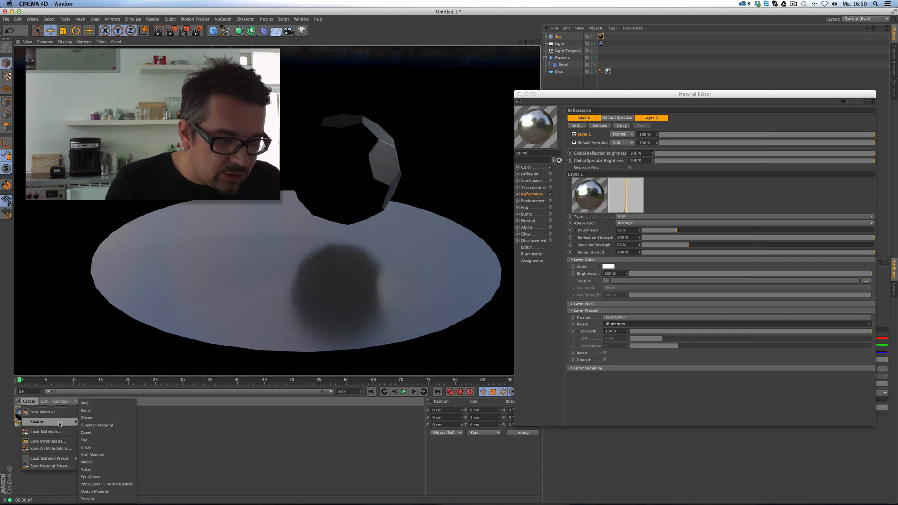
# Create a new material with a GGX reflection layer using Conductor Fresnel, Titanium Nitride preset.
pyautogui.click(42, 411)
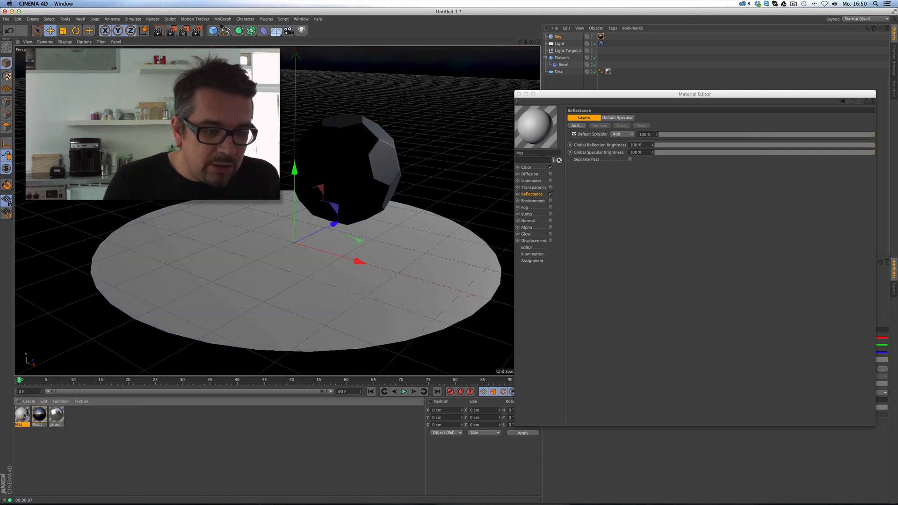
pyautogui.click(530, 194)
pyautogui.click(580, 127)
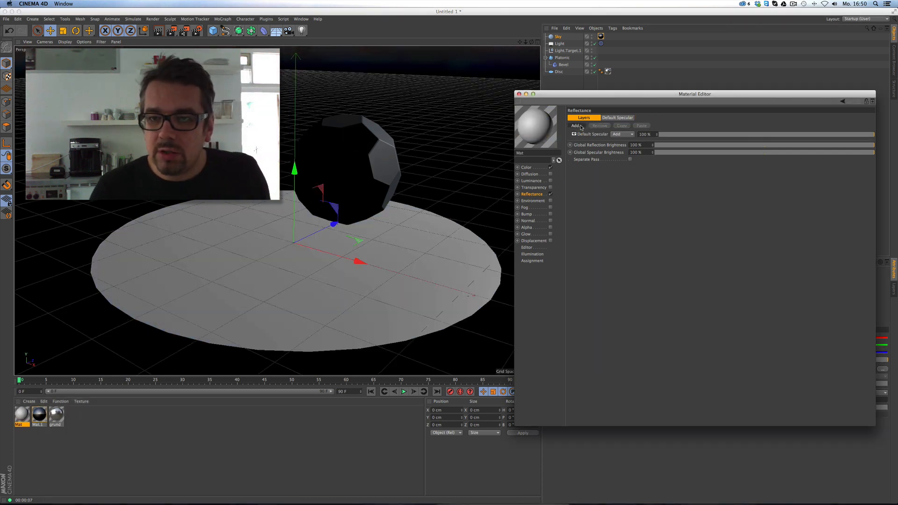
pyautogui.click(607, 134)
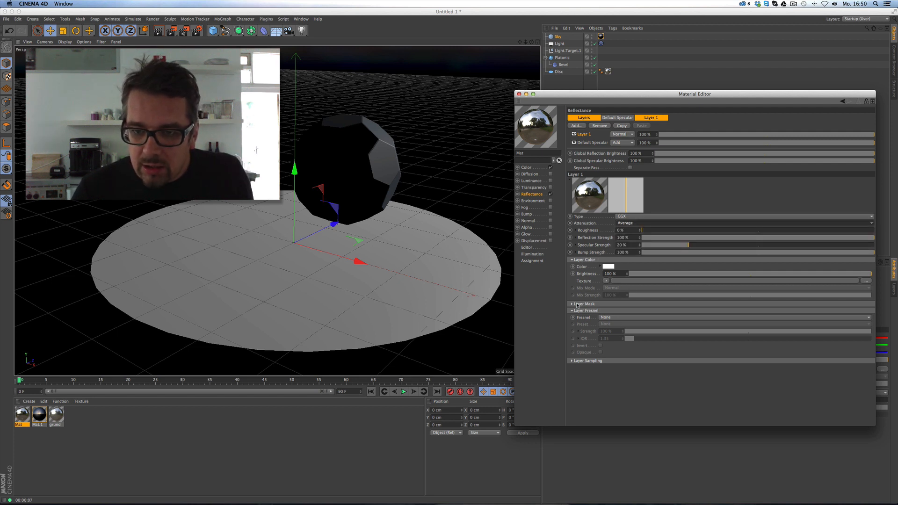
pyautogui.click(617, 317)
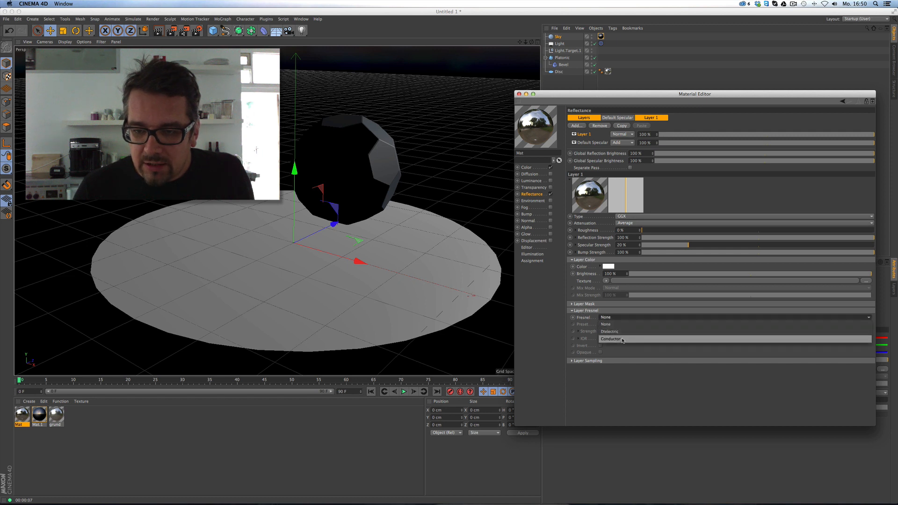
pyautogui.click(623, 329)
pyautogui.click(624, 325)
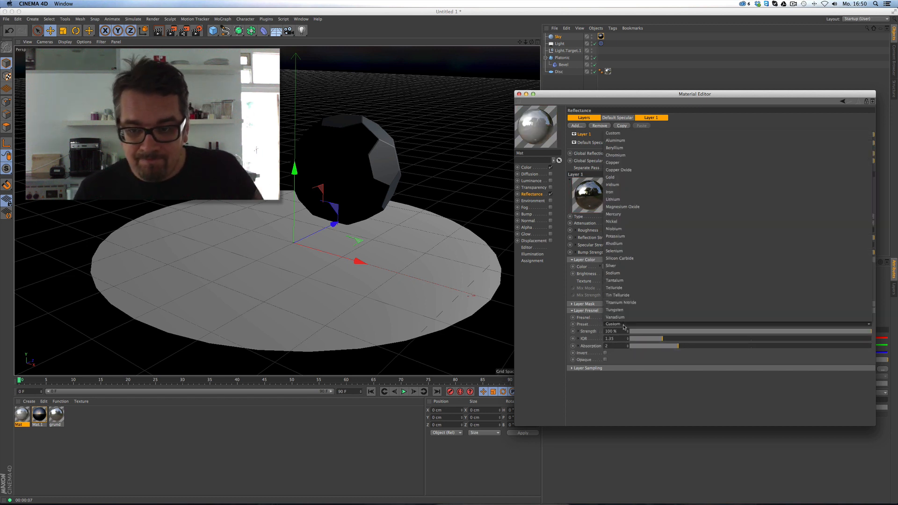
pyautogui.click(638, 303)
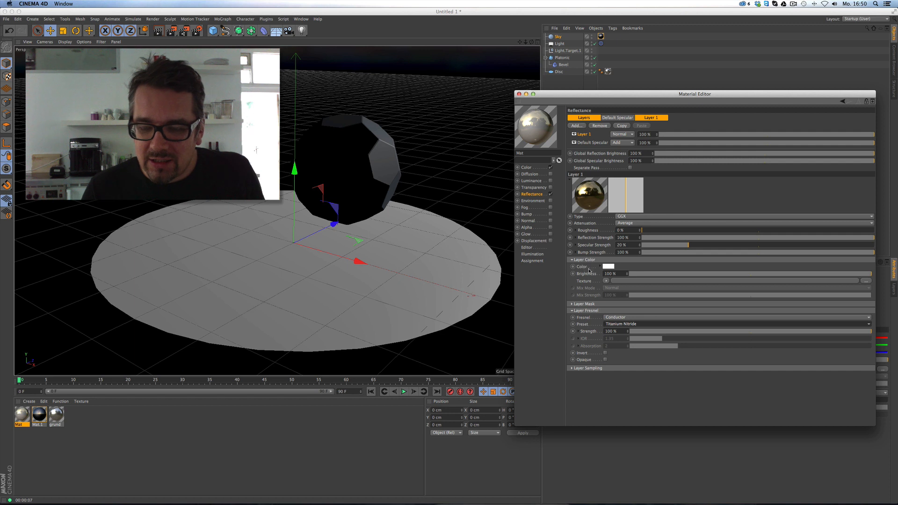
pyautogui.click(587, 119)
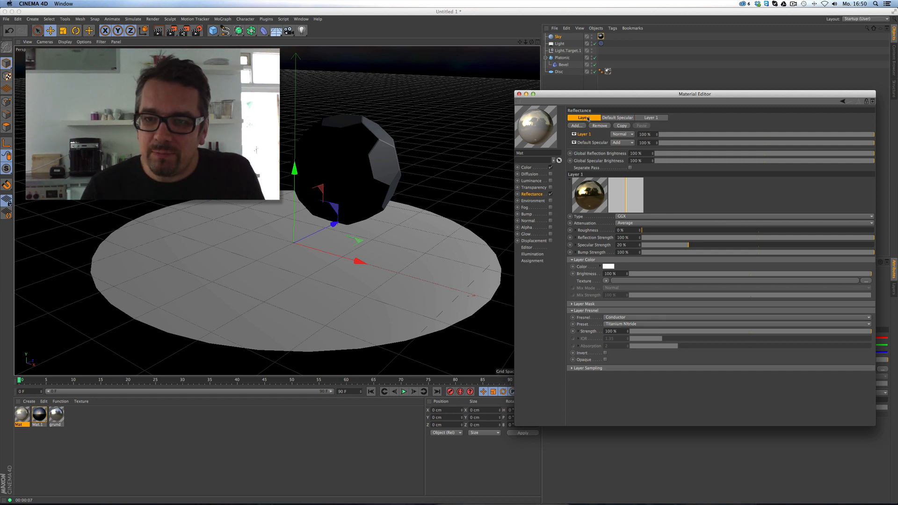
# Tint the Default Specular layer orange, broaden its highlight to 32% roughness, and switch it to GGX.
pyautogui.click(593, 143)
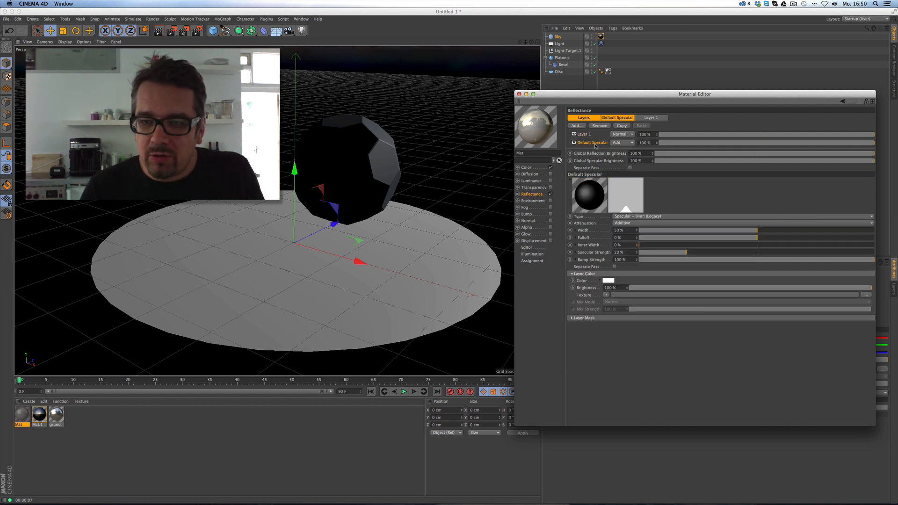
pyautogui.click(609, 280)
pyautogui.click(601, 258)
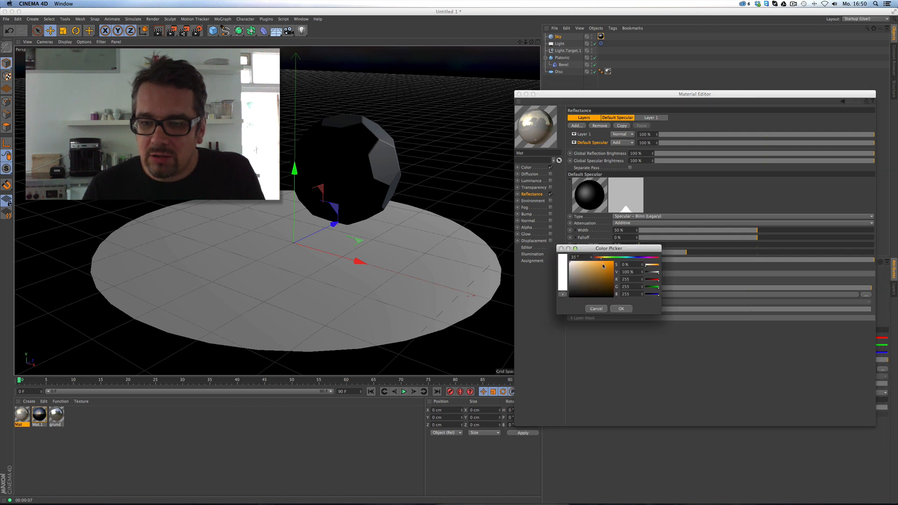
pyautogui.click(589, 268)
pyautogui.click(621, 309)
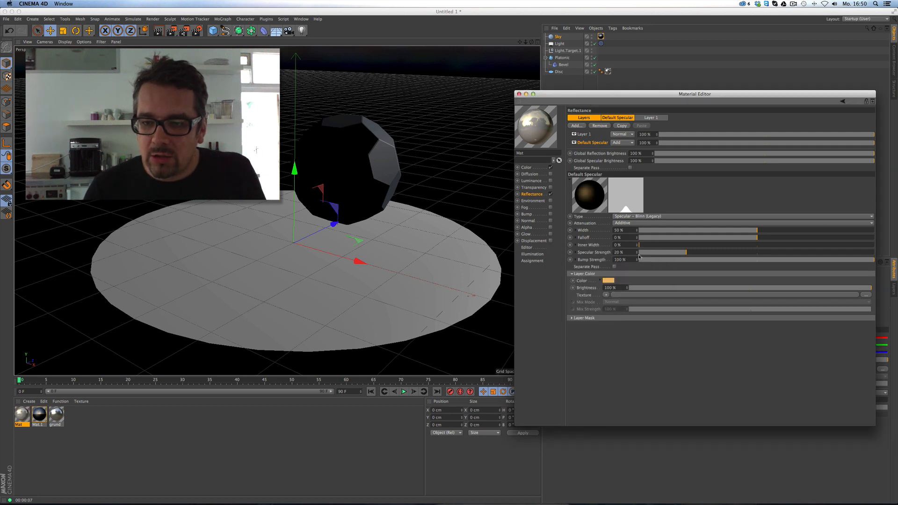
pyautogui.moveTo(720, 238)
pyautogui.mouseDown()
pyautogui.moveTo(707, 239)
pyautogui.moveTo(782, 233)
pyautogui.moveTo(714, 231)
pyautogui.mouseUp()
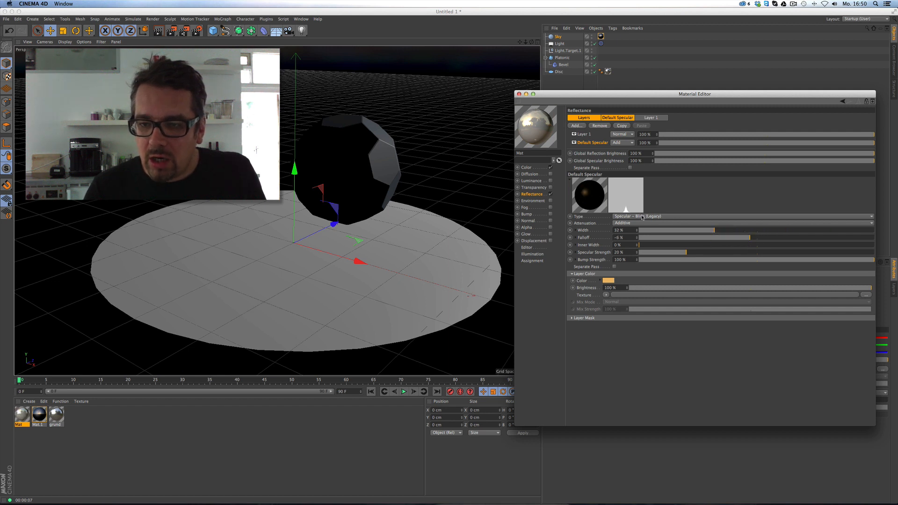
pyautogui.click(639, 216)
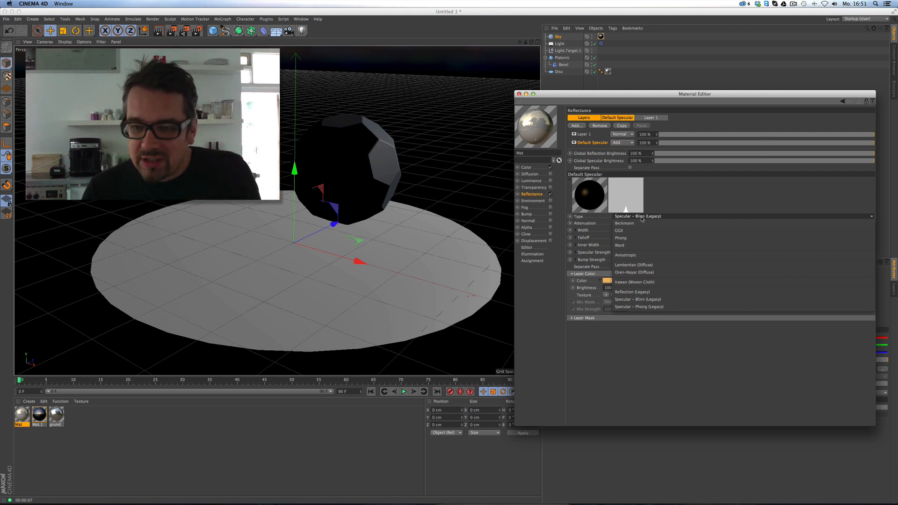
pyautogui.click(618, 230)
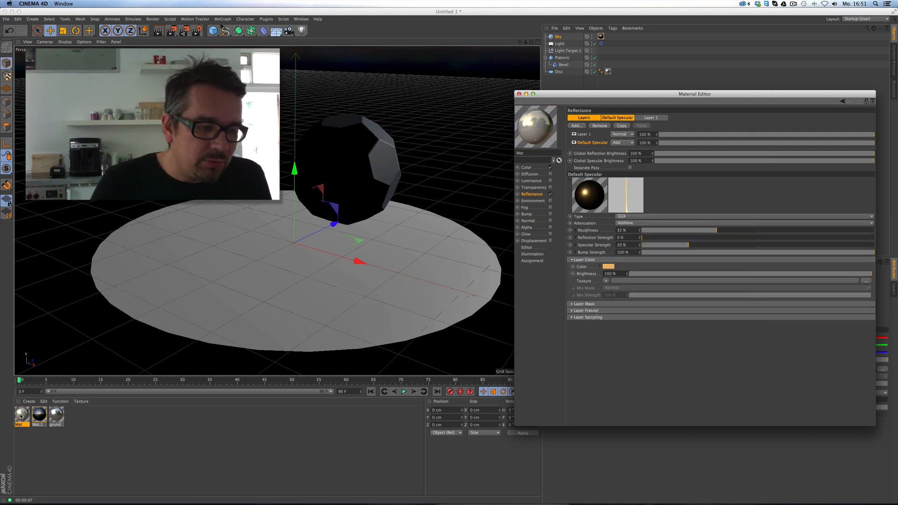
# Assign the material to a scene object and render the viewport to preview the blurry reflection.
pyautogui.moveTo(535, 126); pyautogui.dragTo(564, 57)
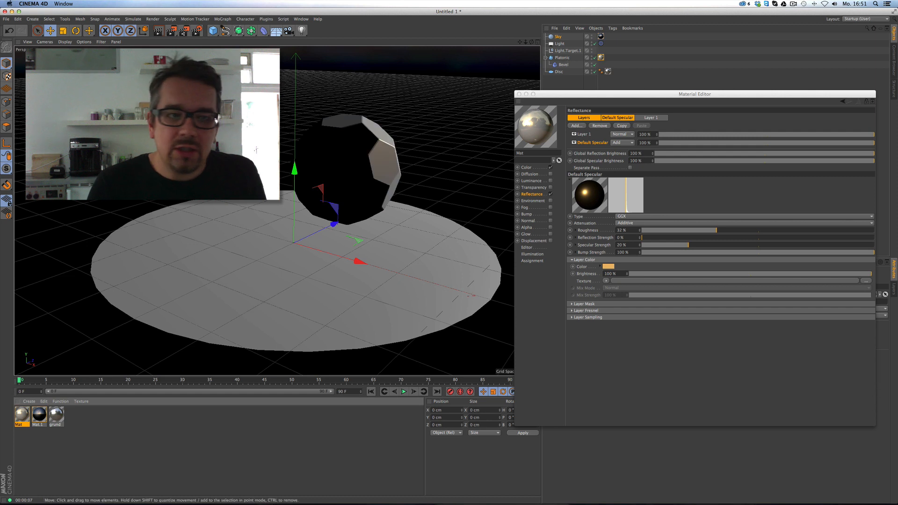
pyautogui.click(158, 31)
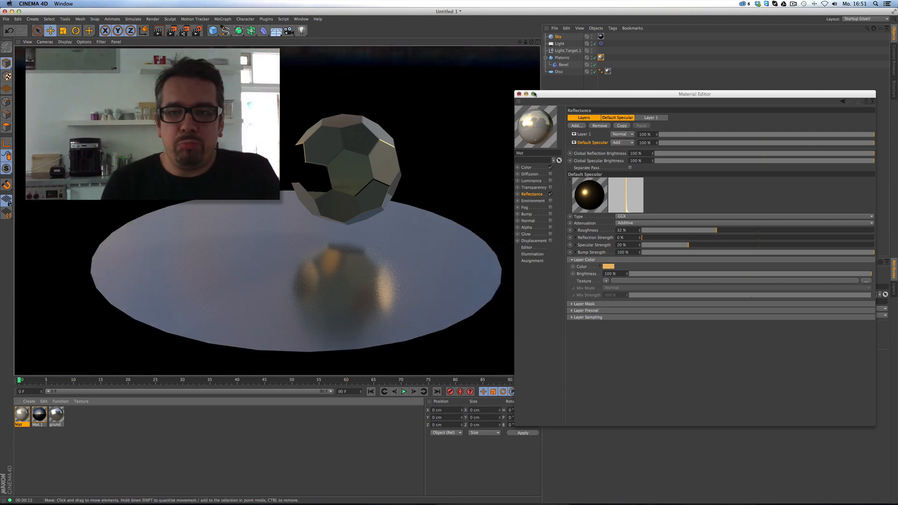
pyautogui.click(523, 105)
pyautogui.keyDown('alt'); pyautogui.moveTo(403, 172); pyautogui.dragTo(391, 189); pyautogui.keyUp('alt')
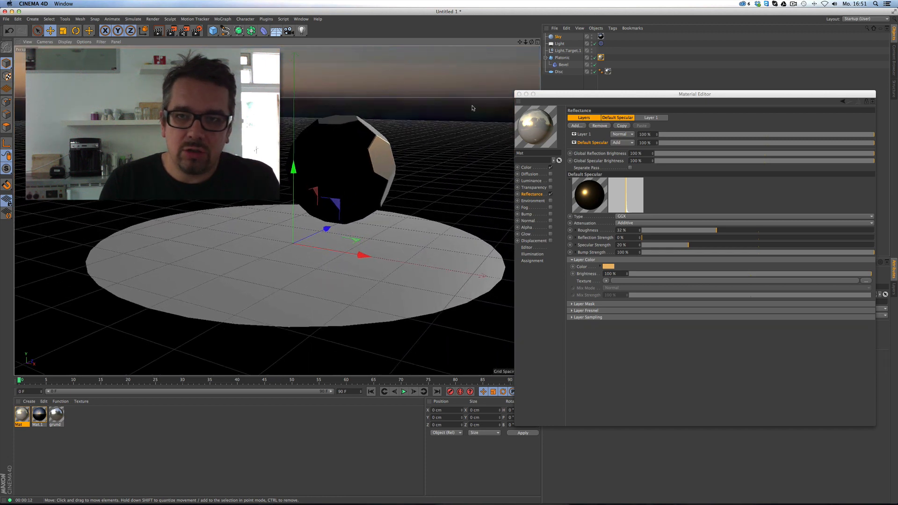
# Enlarge the Disc to about 969 cm across.
pyautogui.click(558, 71)
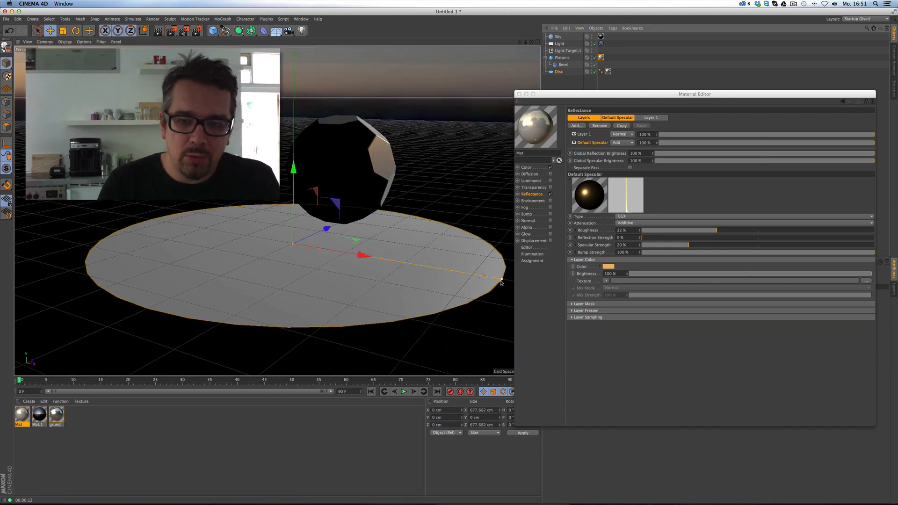
pyautogui.moveTo(509, 282); pyautogui.dragTo(683, 312)
pyautogui.keyDown('alt'); pyautogui.moveTo(381, 225); pyautogui.dragTo(375, 207); pyautogui.keyUp('alt')
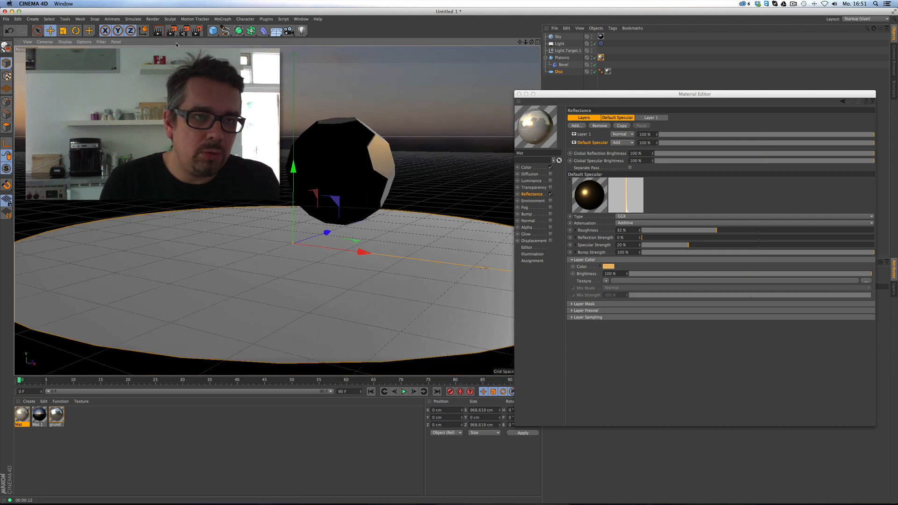
# Render the viewport, briefly play the animation, then close the Material Editor.
pyautogui.click(158, 31)
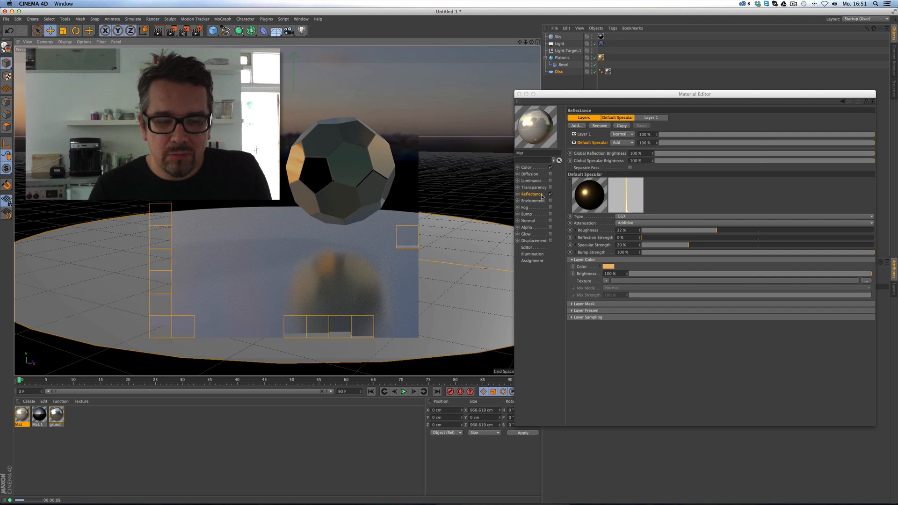
pyautogui.click(404, 391)
pyautogui.click(404, 391)
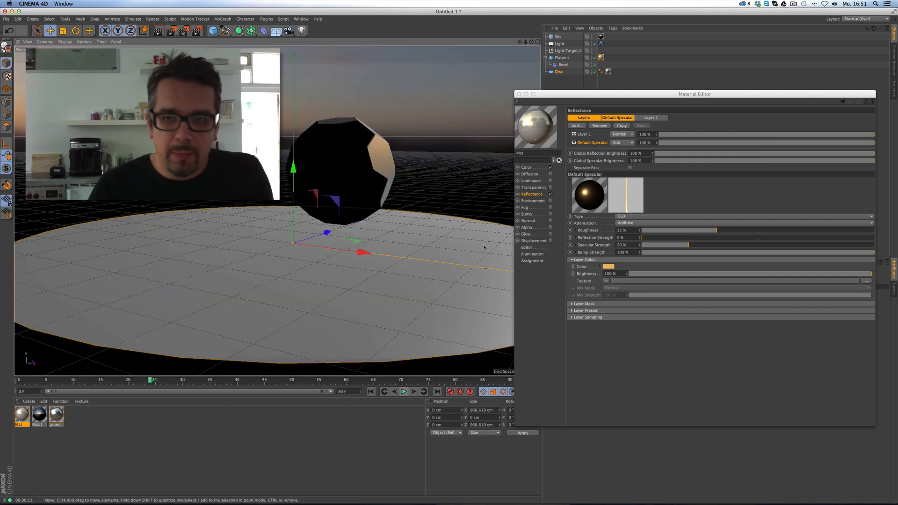
pyautogui.click(518, 94)
pyautogui.click(562, 58)
# Add a Vibrate tag to the Platonic with rotation enabled at 80° and 80° amplitude.
pyautogui.rightClick(564, 60)
pyautogui.moveTo(585, 66)
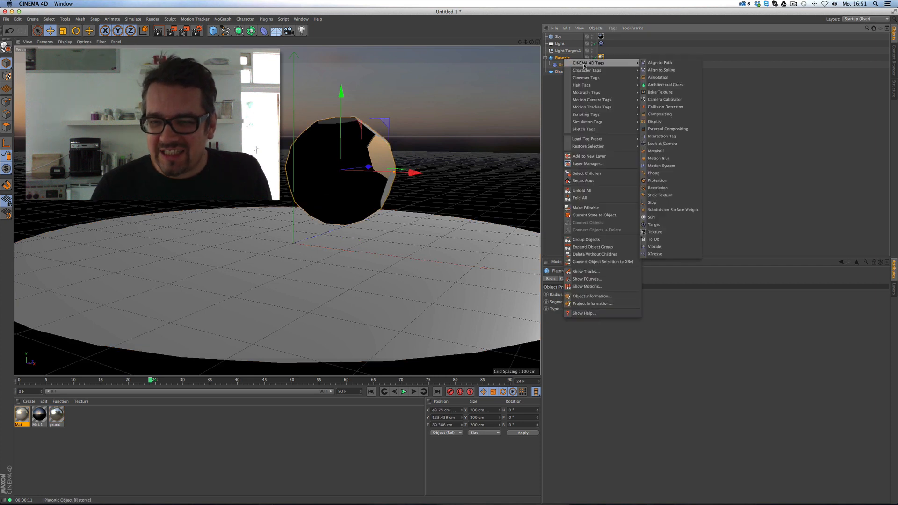
pyautogui.click(672, 247)
pyautogui.click(582, 372)
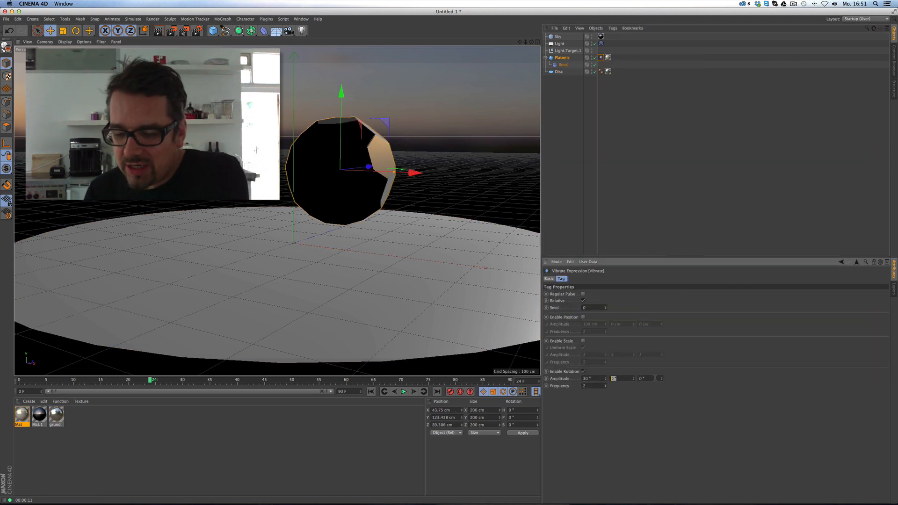
pyautogui.write('80')
pyautogui.press('Tab')
pyautogui.write('80')
pyautogui.press('Return')
pyautogui.click(404, 391)
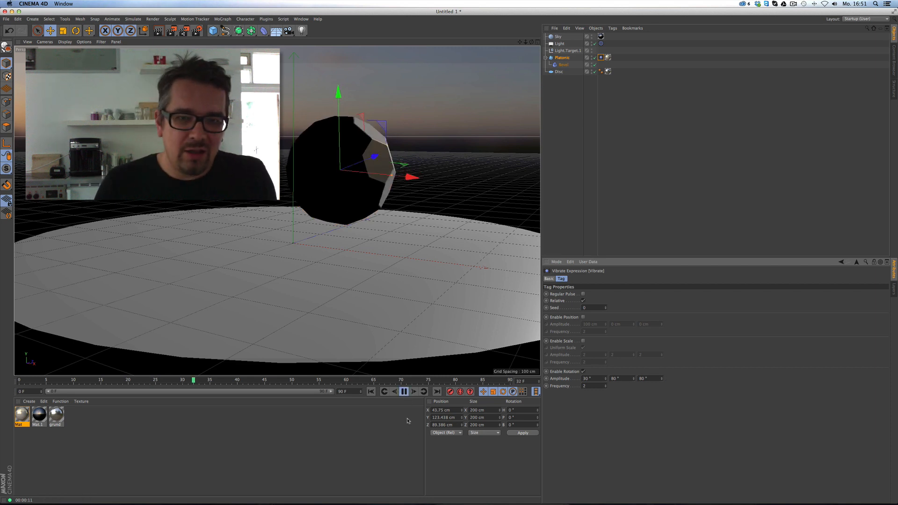
# Add a camera keyframed at frames 0 and 90 from a new viewpoint, and play it back.
pyautogui.click(289, 30)
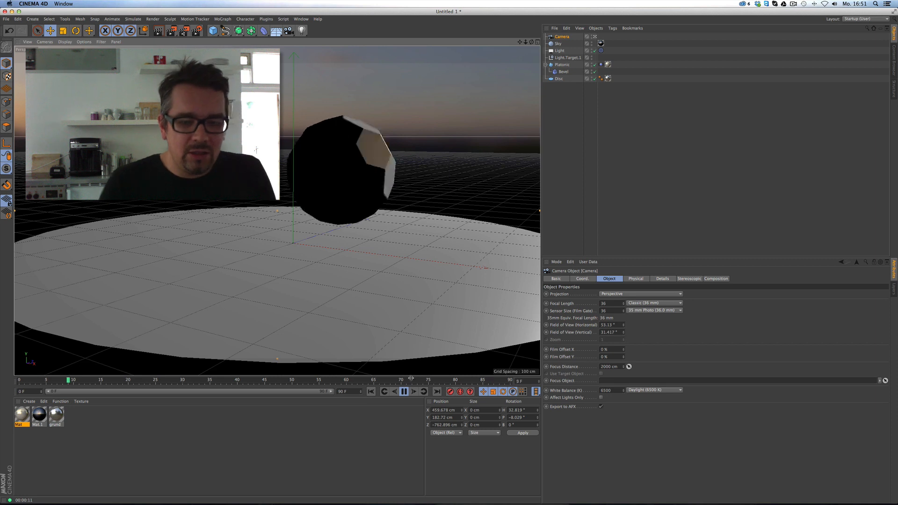
pyautogui.click(404, 391)
pyautogui.click(371, 391)
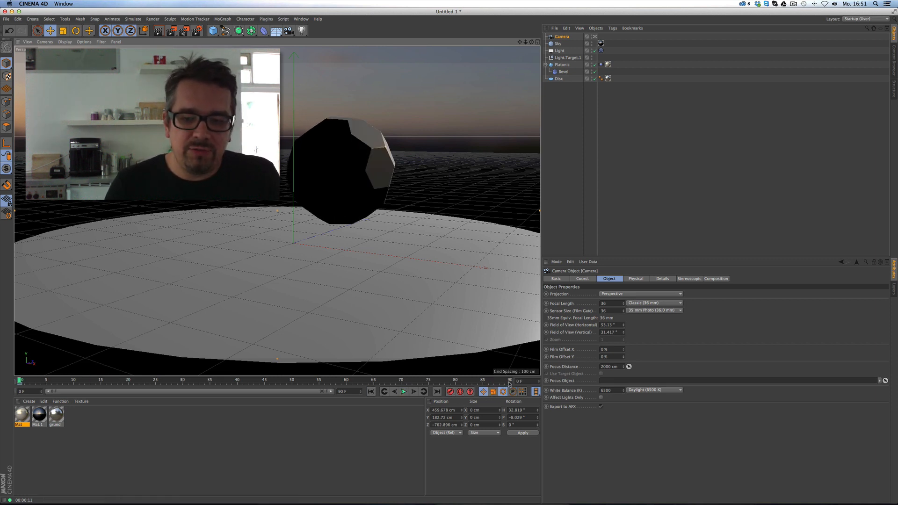
pyautogui.click(509, 382)
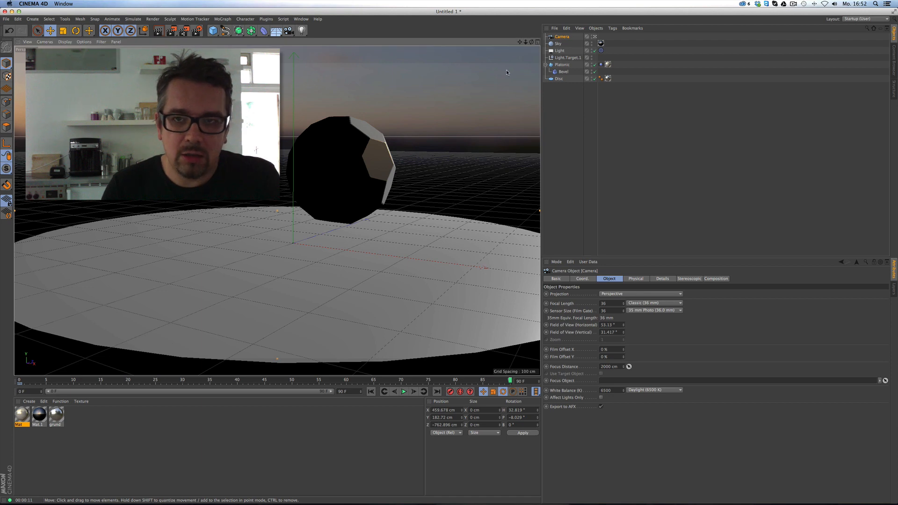
pyautogui.moveTo(532, 41); pyautogui.dragTo(434, 180)
pyautogui.click(449, 392)
pyautogui.click(371, 391)
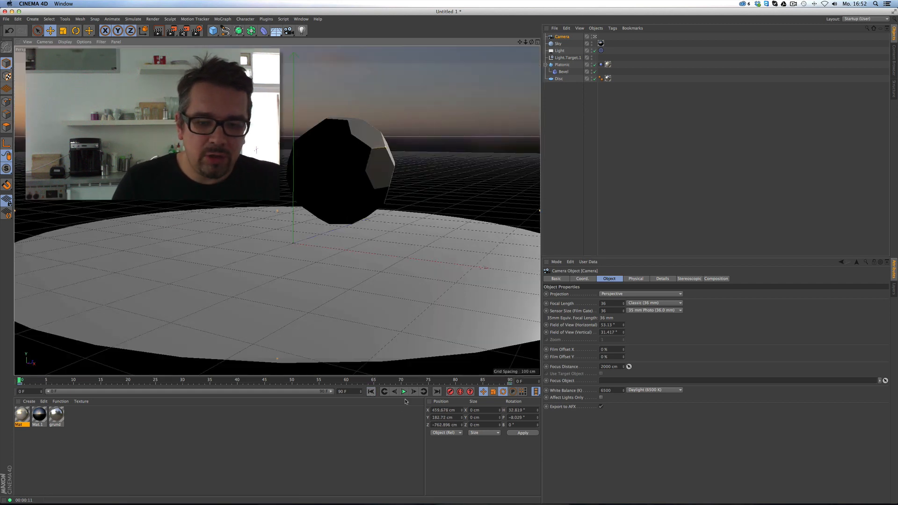
pyautogui.click(403, 391)
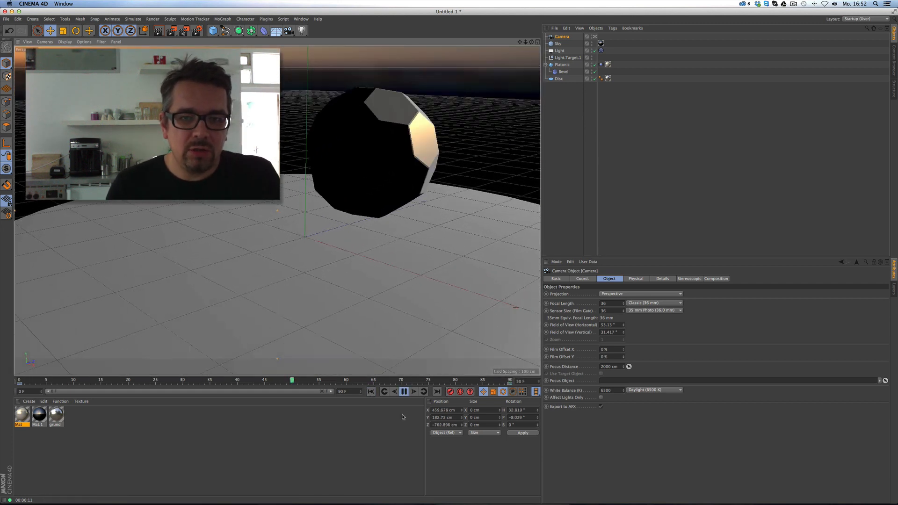
pyautogui.click(403, 391)
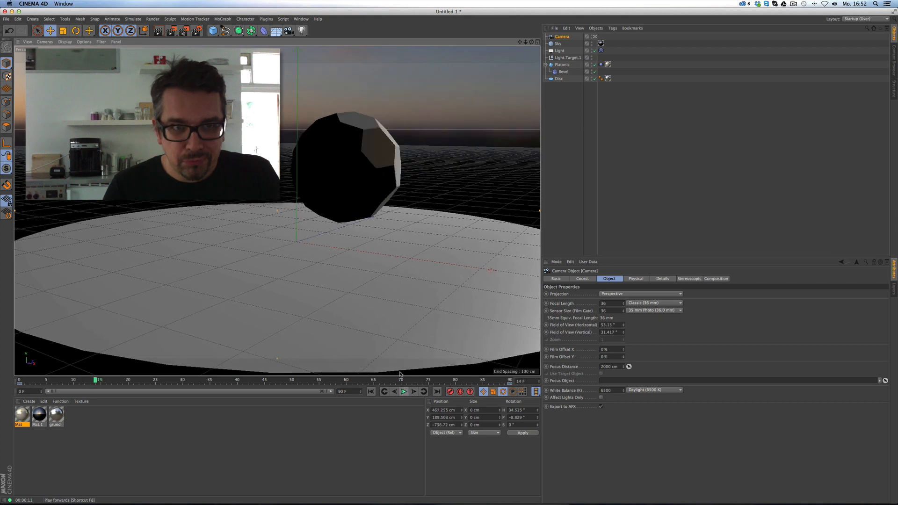
pyautogui.click(213, 30)
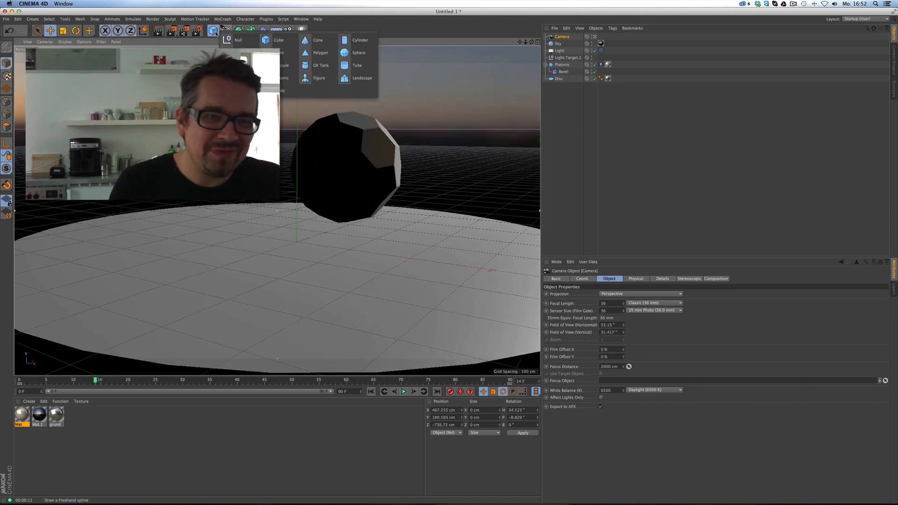
# Add a cone and scale it down to 59.4 cm.
pyautogui.click(325, 40)
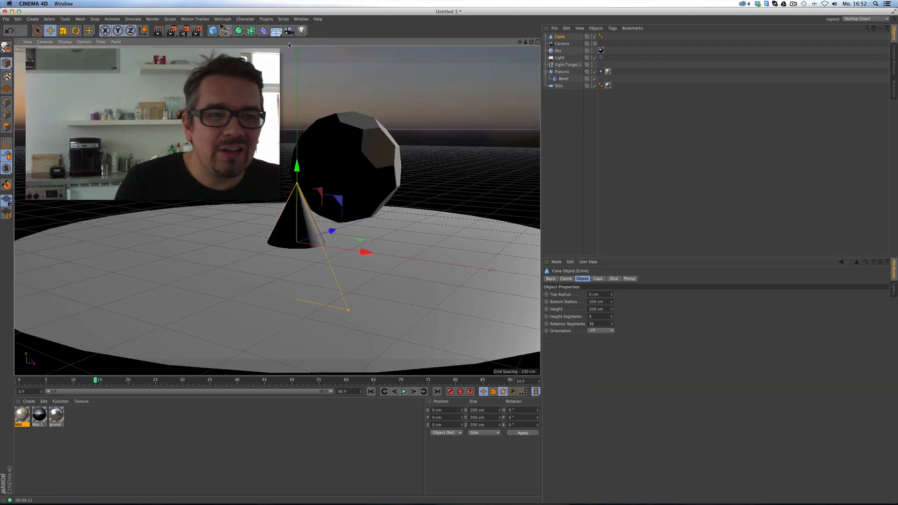
pyautogui.click(63, 30)
pyautogui.moveTo(437, 276); pyautogui.dragTo(182, 211)
pyautogui.press('e')
# Create magenta material Mat.2 (green 0), apply it to the cone, render, and bring Screen Sharing forward.
pyautogui.click(29, 401)
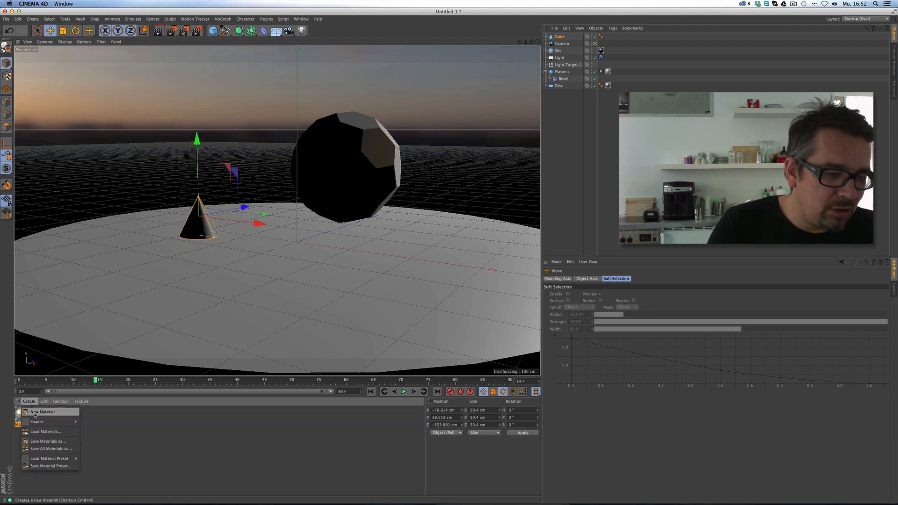
pyautogui.click(37, 407)
pyautogui.doubleClick(21, 415)
pyautogui.click(124, 122)
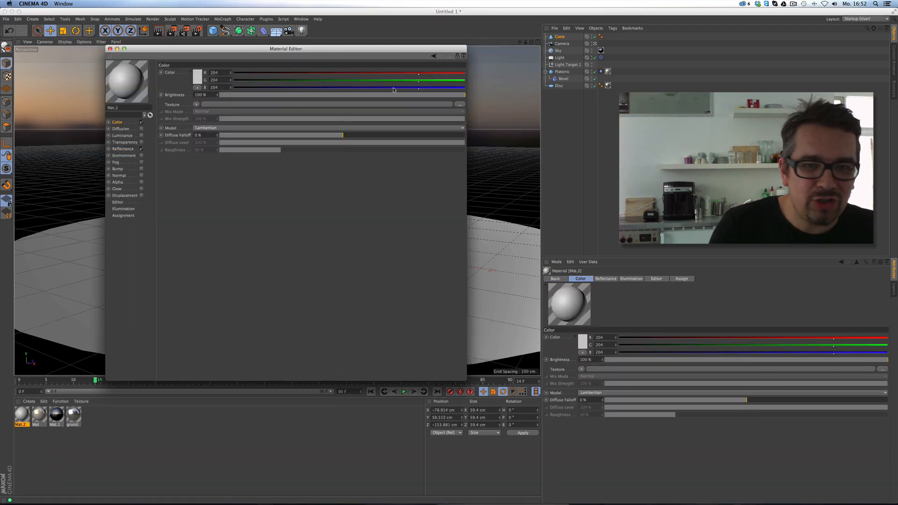
pyautogui.click(234, 80)
pyautogui.click(116, 49)
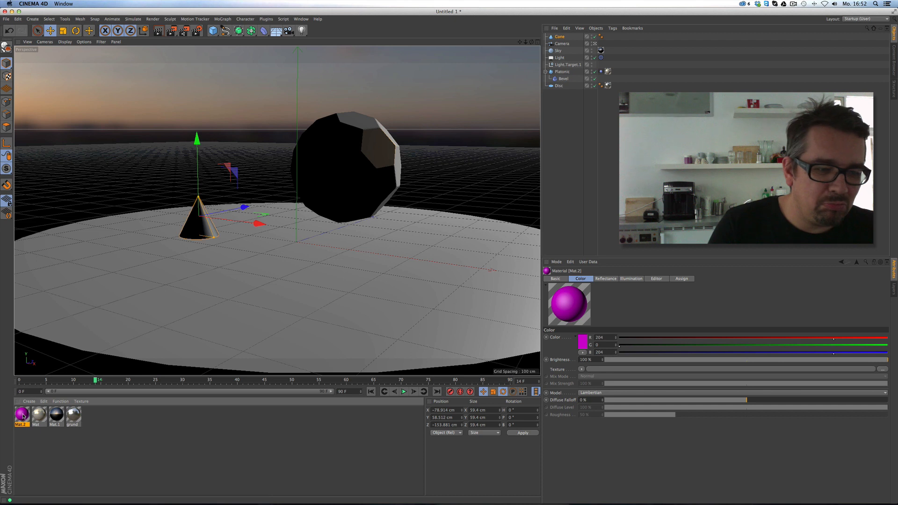
pyautogui.moveTo(562, 37); pyautogui.dragTo(562, 38)
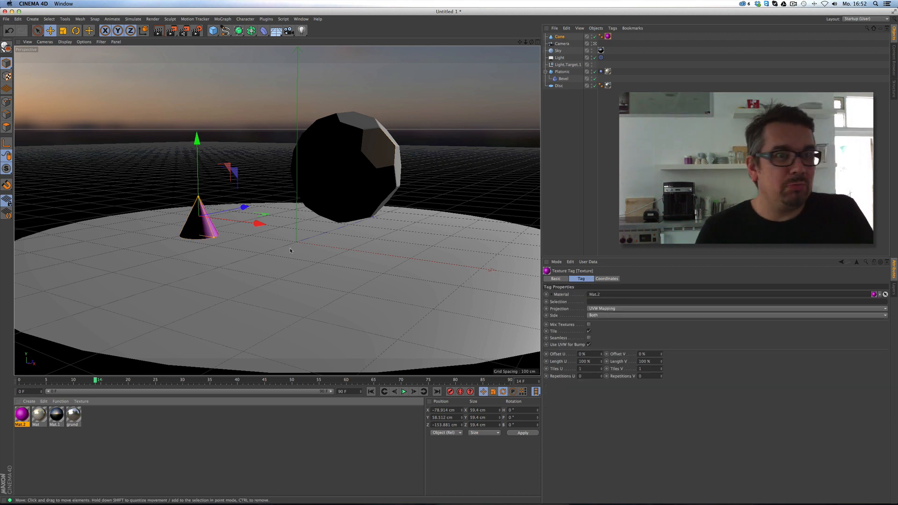
pyautogui.press('super+r')
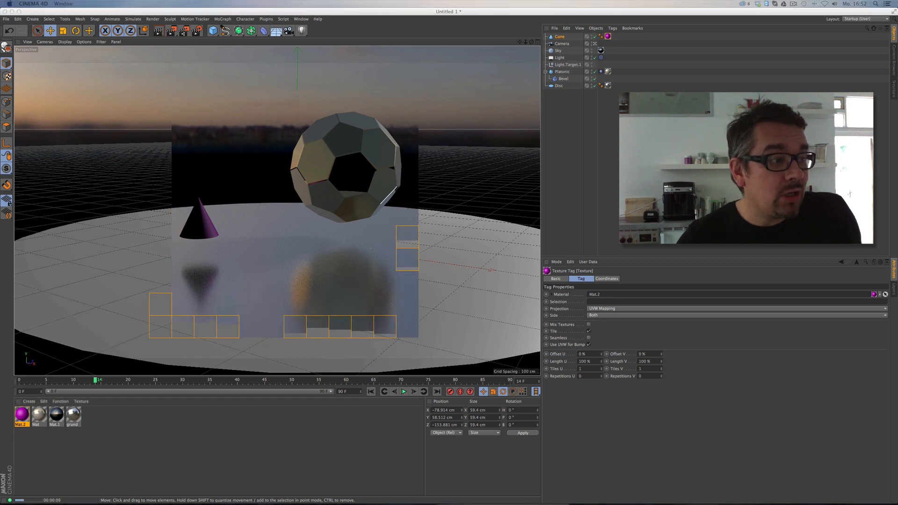
pyautogui.moveTo(0, 112); pyautogui.dragTo(602, 94)
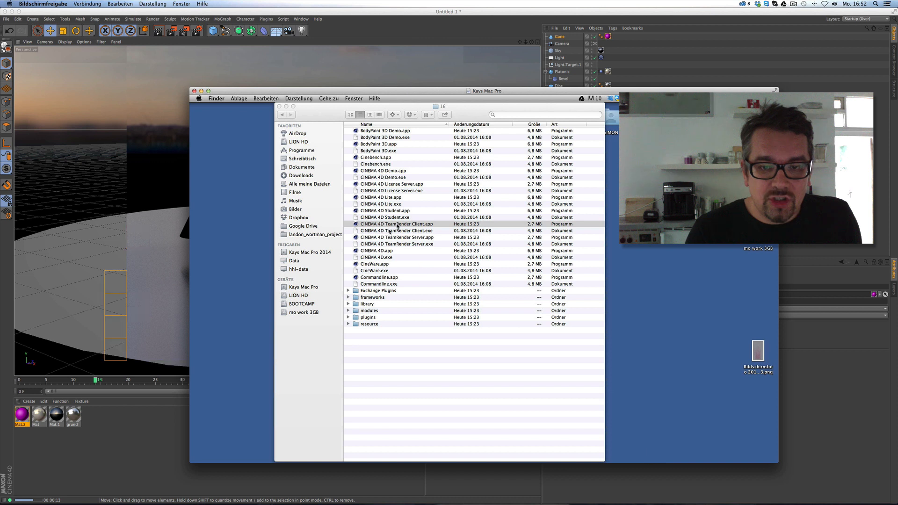
# Launch the CINEMA 4D TeamRender Client on the remote Mac and move the sharing window aside.
pyautogui.doubleClick(420, 224)
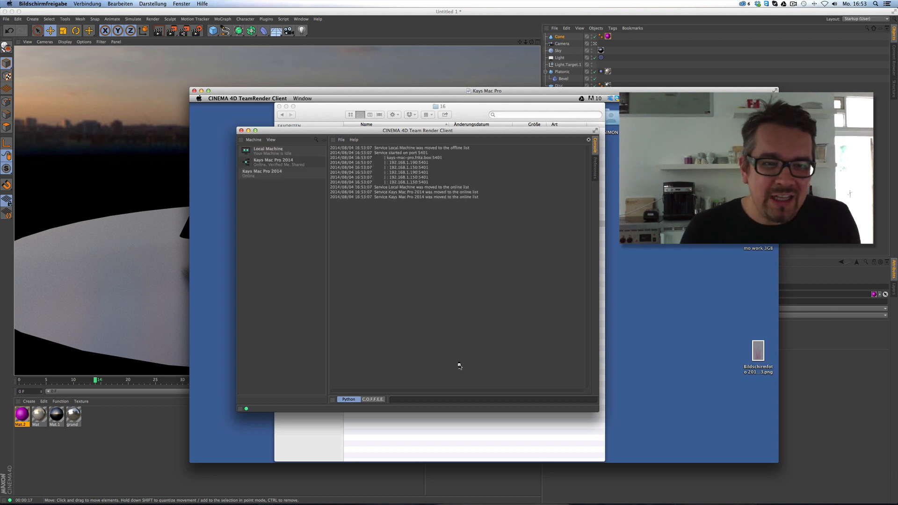
pyautogui.moveTo(461, 132); pyautogui.dragTo(504, 132)
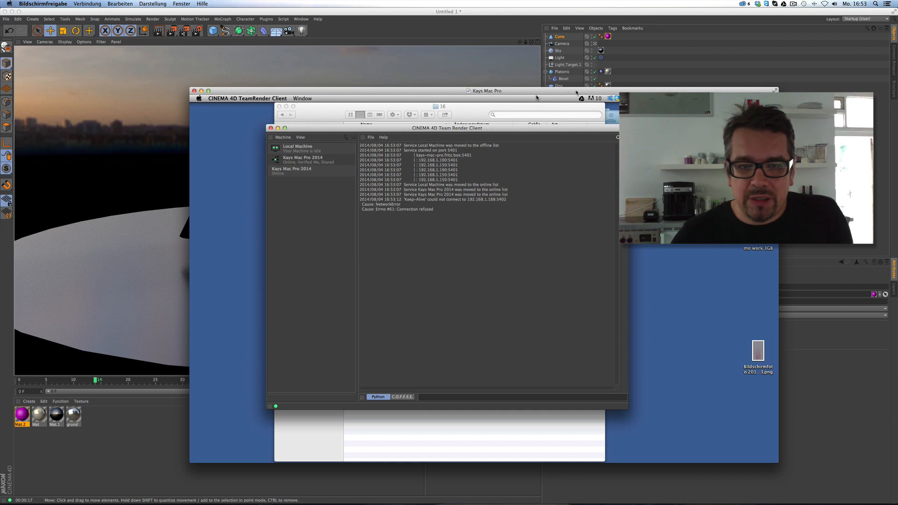
pyautogui.moveTo(536, 94); pyautogui.dragTo(0, 36)
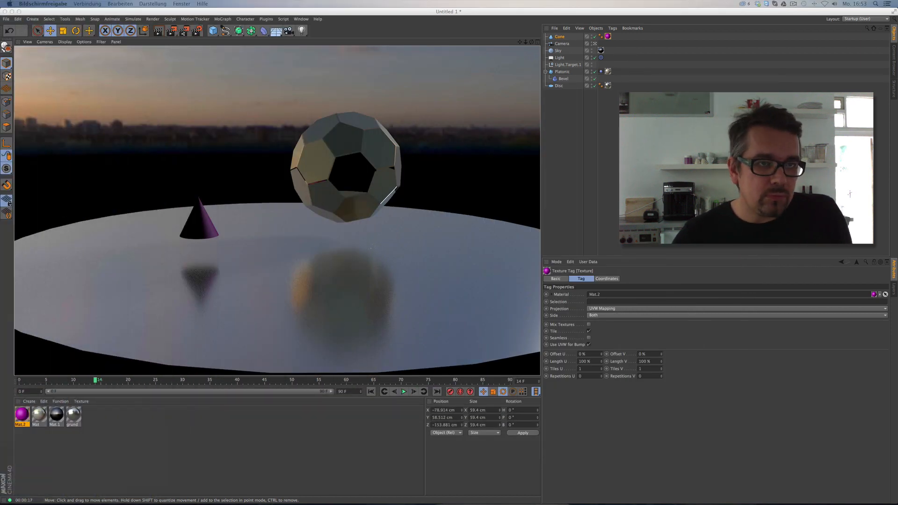
# Back in Cinema 4D, check the Team Render machines list, then close it.
pyautogui.click(195, 18)
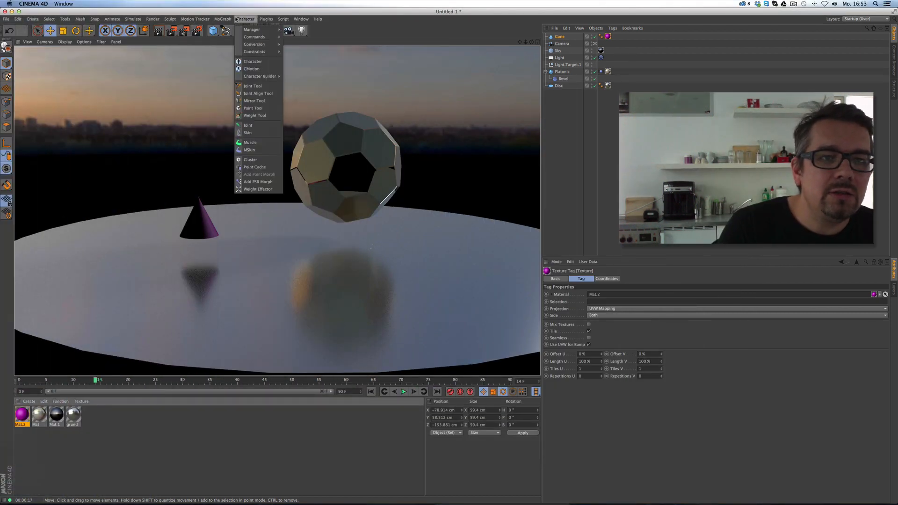
pyautogui.moveTo(270, 19)
pyautogui.moveTo(152, 19)
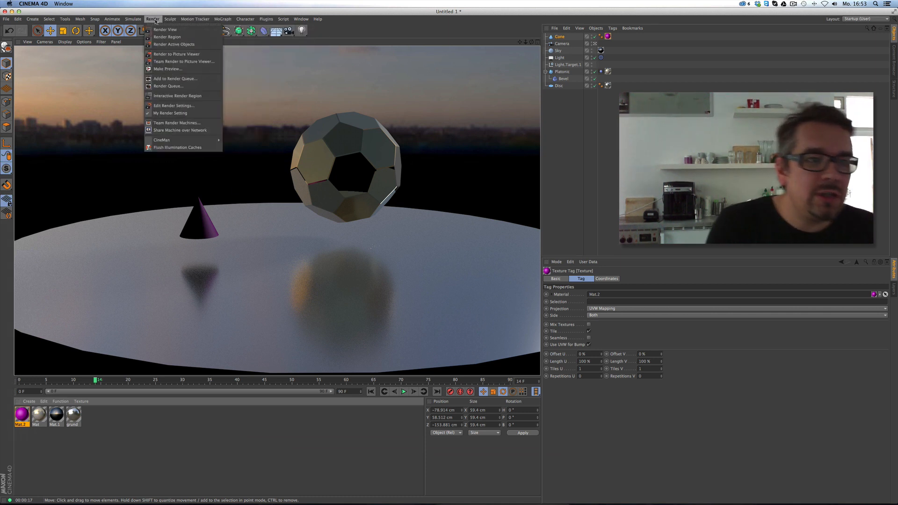
pyautogui.click(184, 123)
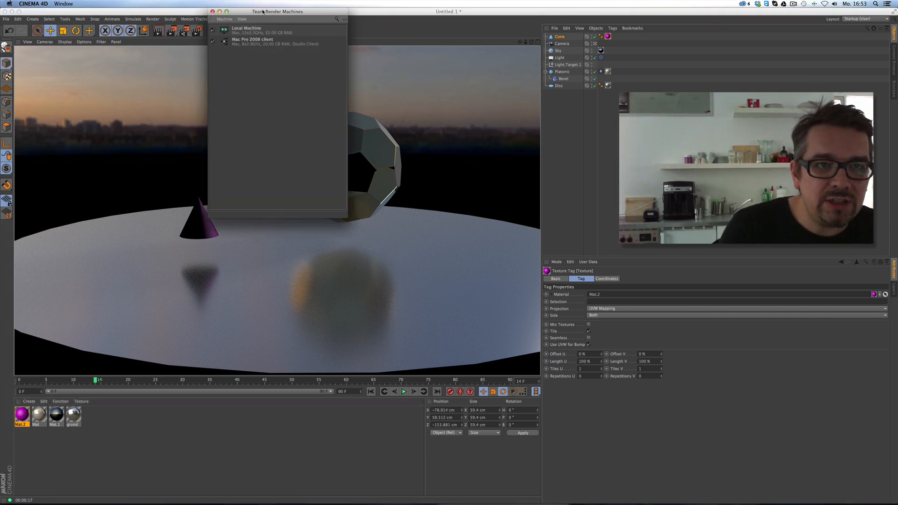
pyautogui.moveTo(273, 26); pyautogui.dragTo(525, 107)
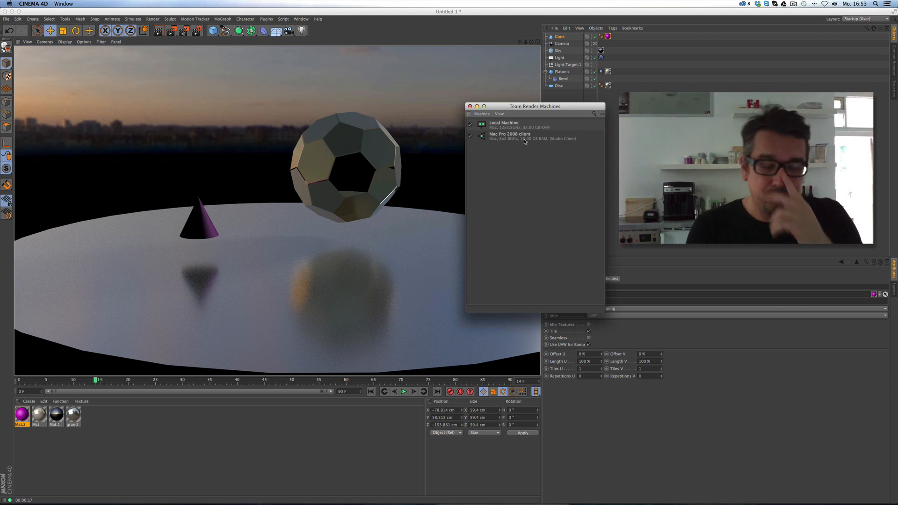
pyautogui.click(470, 106)
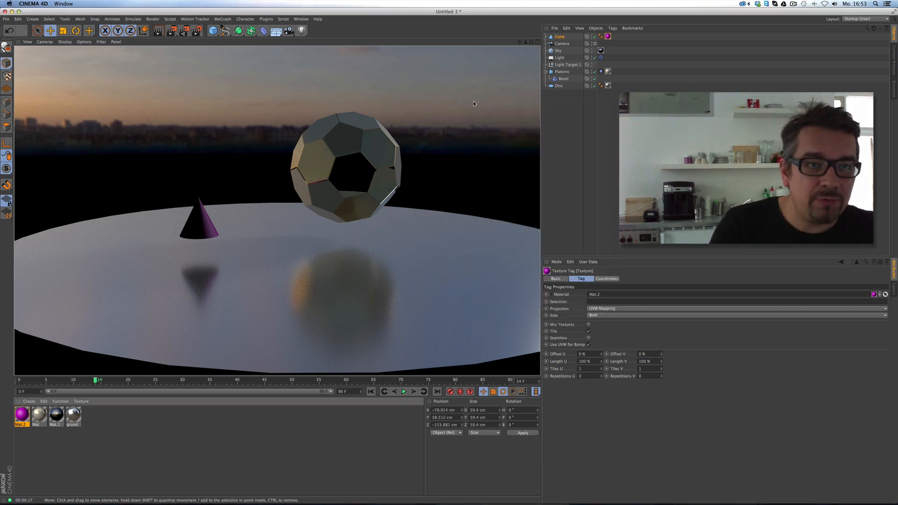
# Run a Team Render of the scene, stop it, and open the Mat material.
pyautogui.click(197, 30)
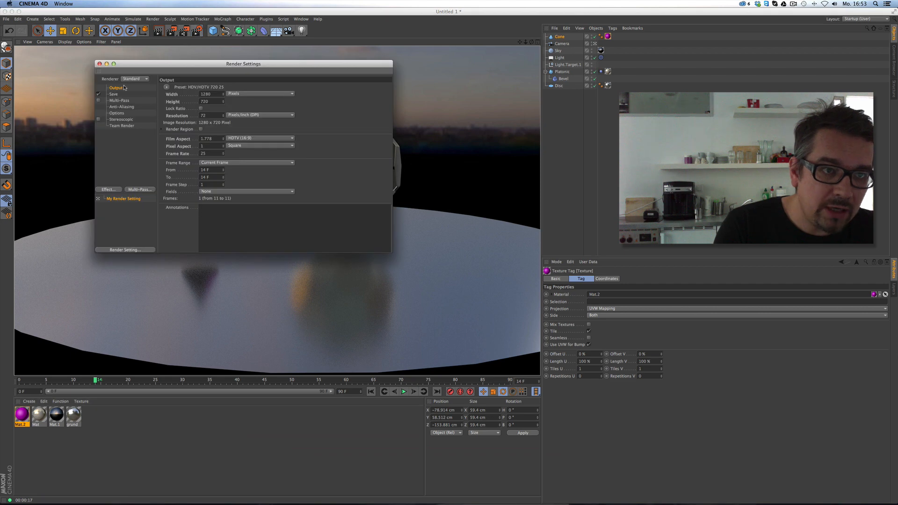
pyautogui.click(99, 64)
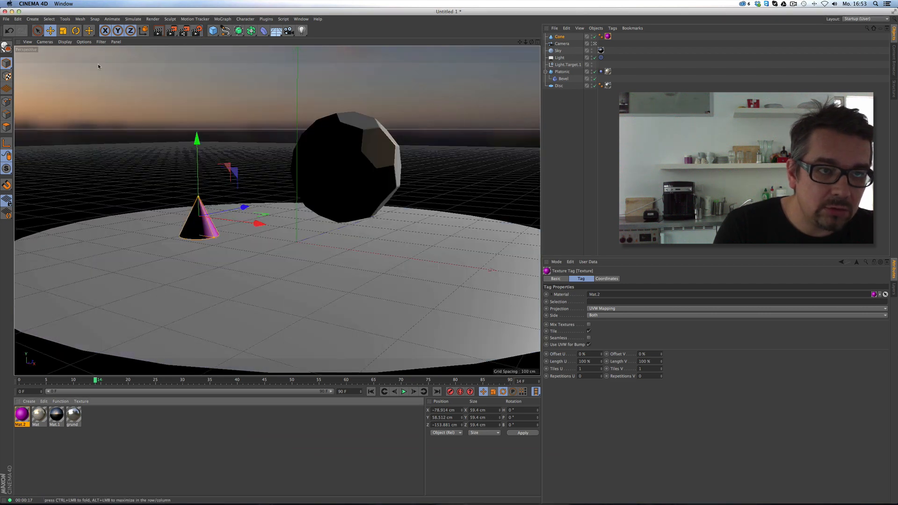
pyautogui.click(184, 31)
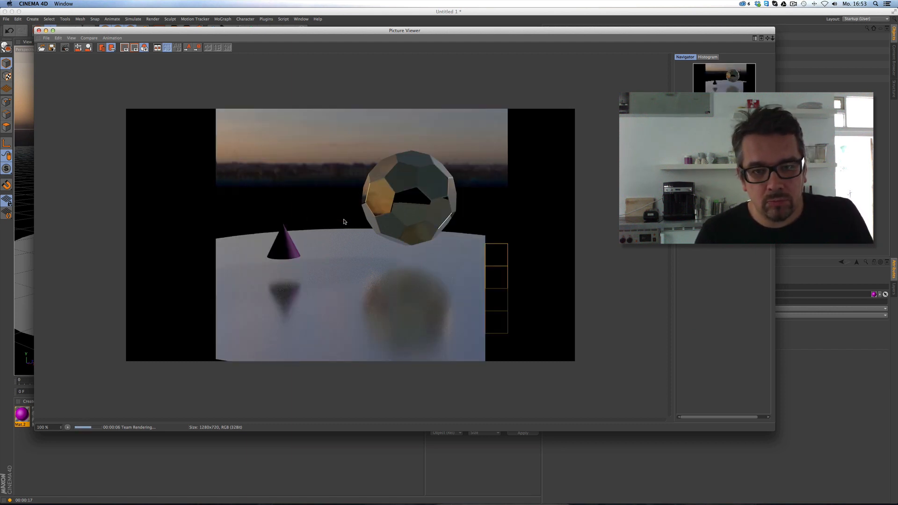
pyautogui.click(39, 30)
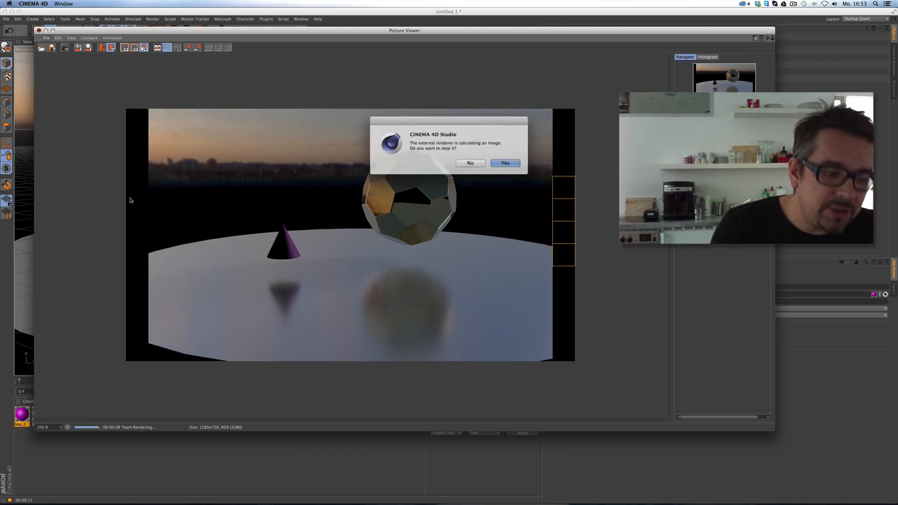
pyautogui.click(497, 164)
pyautogui.doubleClick(39, 414)
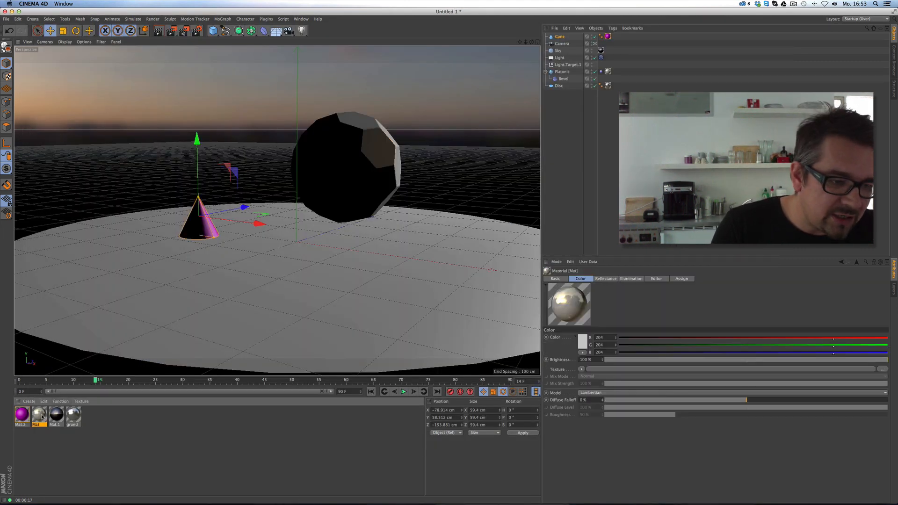
# Set Mat's reflectance Layer 1 roughness to 4%, render a viewport preview, and check Default Specular.
pyautogui.moveTo(257, 52); pyautogui.dragTo(579, 66)
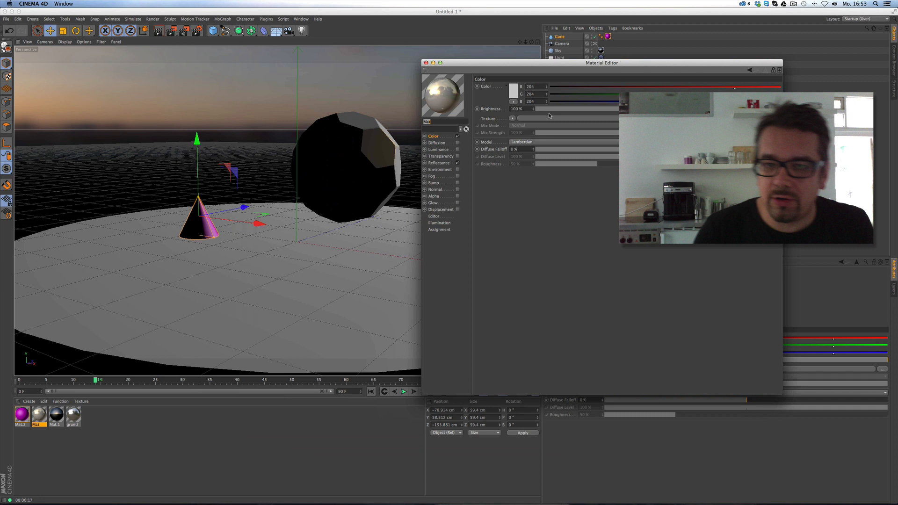
pyautogui.click(438, 163)
pyautogui.click(558, 86)
pyautogui.click(481, 229)
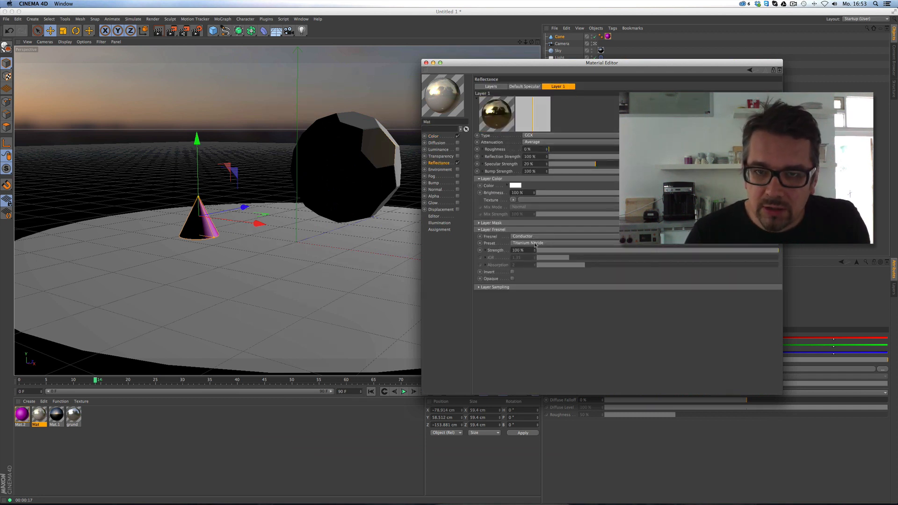
pyautogui.click(557, 149)
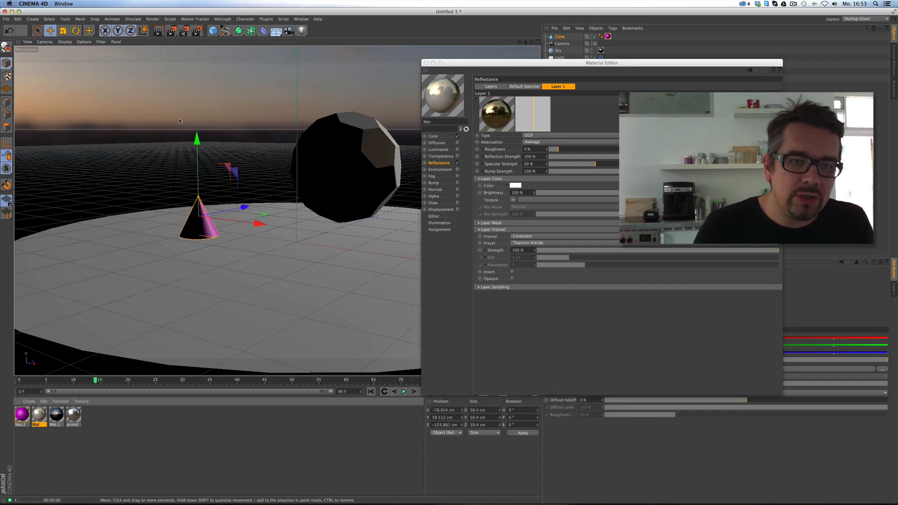
pyautogui.hotkey('ctrl', 'r')
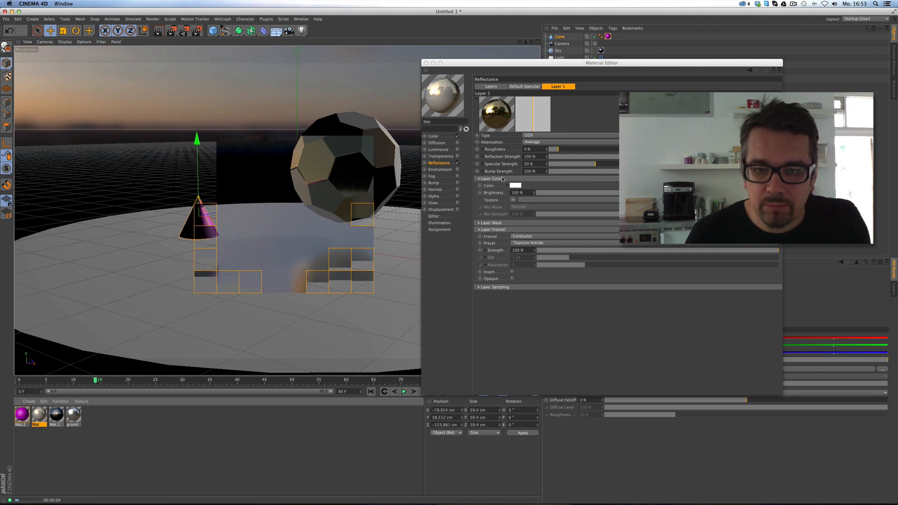
pyautogui.click(490, 87)
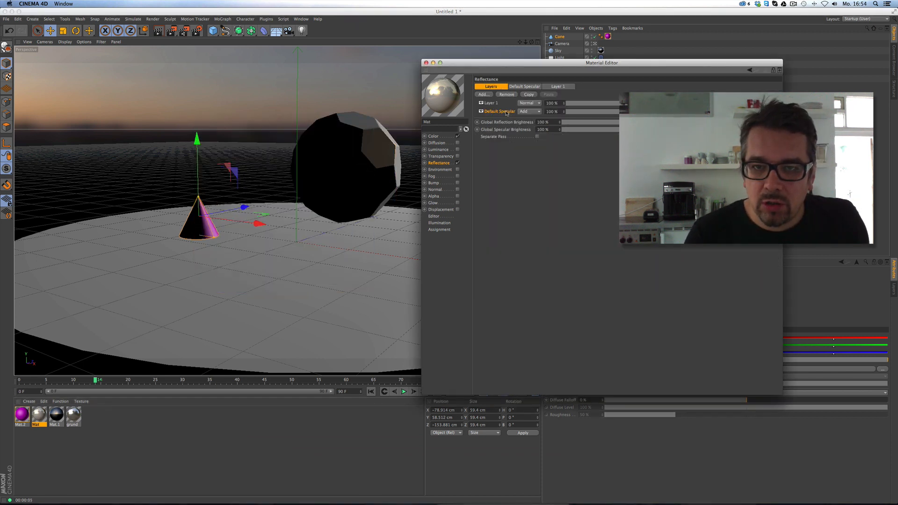
pyautogui.click(506, 112)
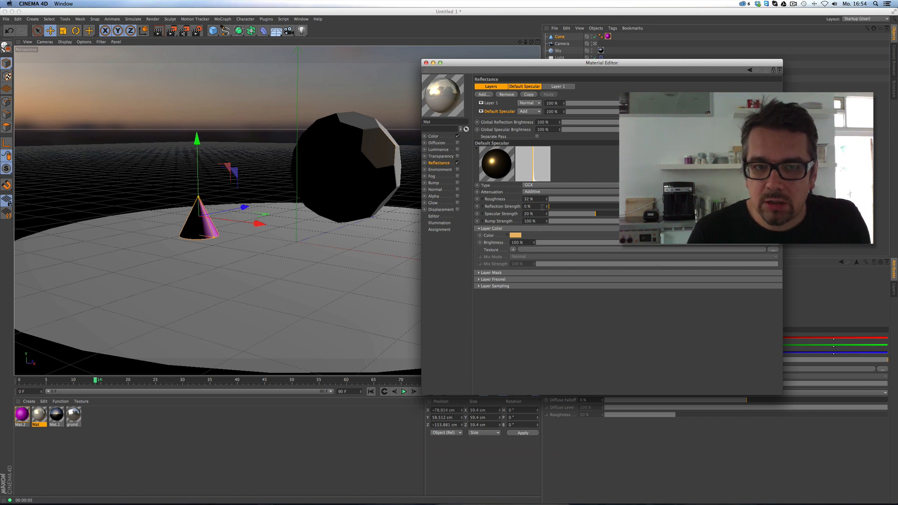
# Close the material editor and bring up the Render Settings' Save page.
pyautogui.click(426, 63)
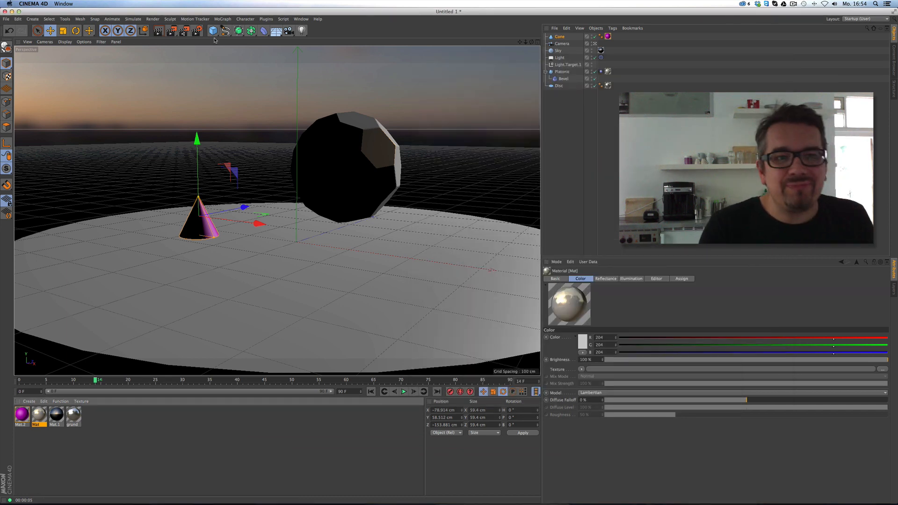
pyautogui.click(196, 30)
pyautogui.moveTo(235, 63); pyautogui.dragTo(397, 150)
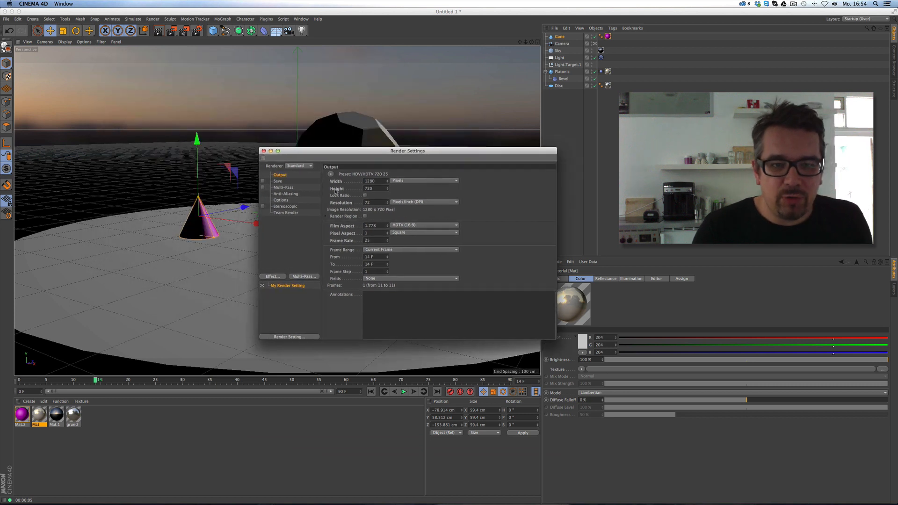
pyautogui.click(278, 181)
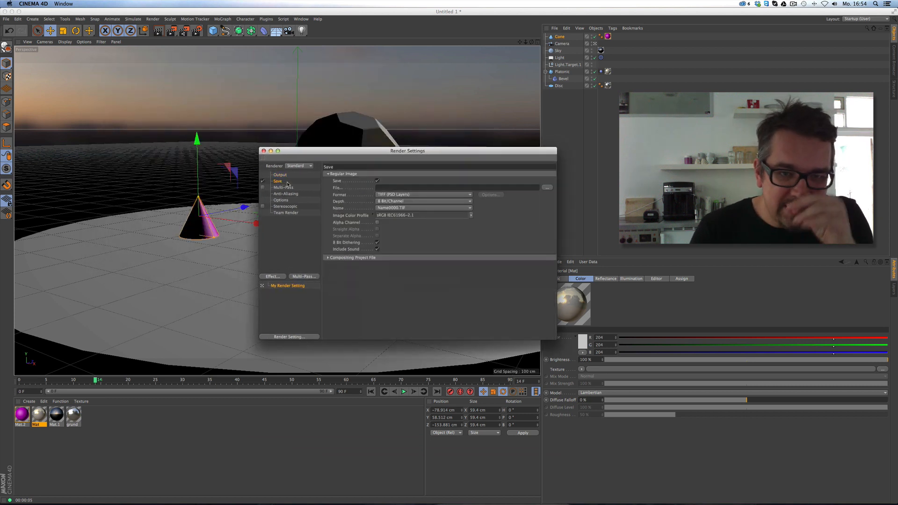
# Set the render output format to QuickTime Movie with Apple ProRes 422 HQ at 25 fps.
pyautogui.click(461, 195)
pyautogui.click(453, 375)
pyautogui.click(489, 194)
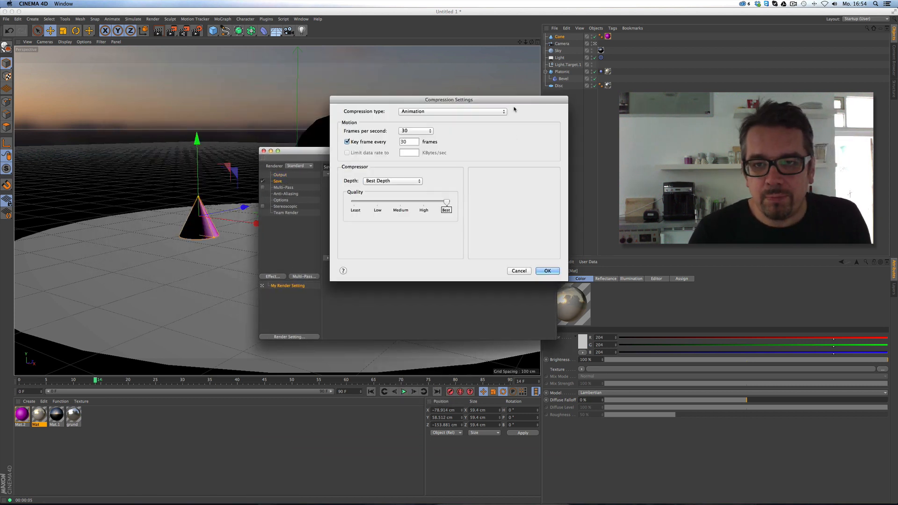
pyautogui.click(452, 111)
pyautogui.click(472, 143)
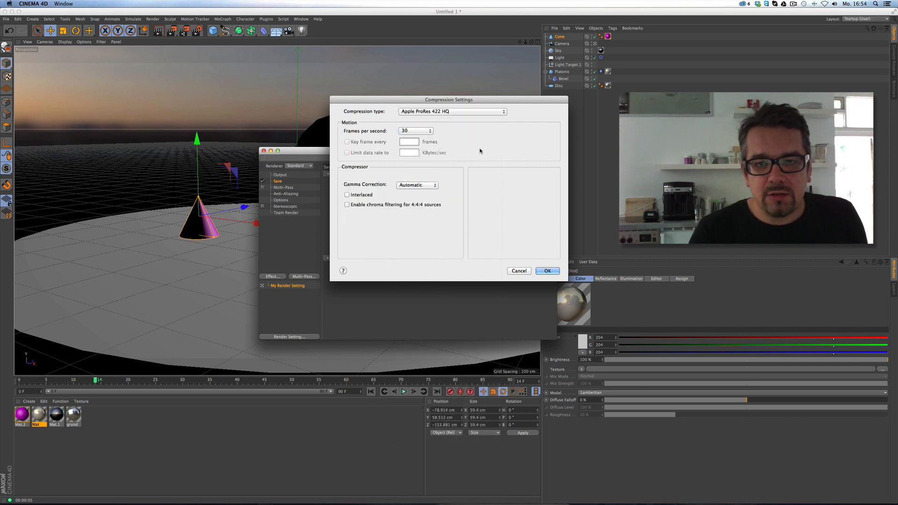
pyautogui.click(547, 271)
pyautogui.click(280, 175)
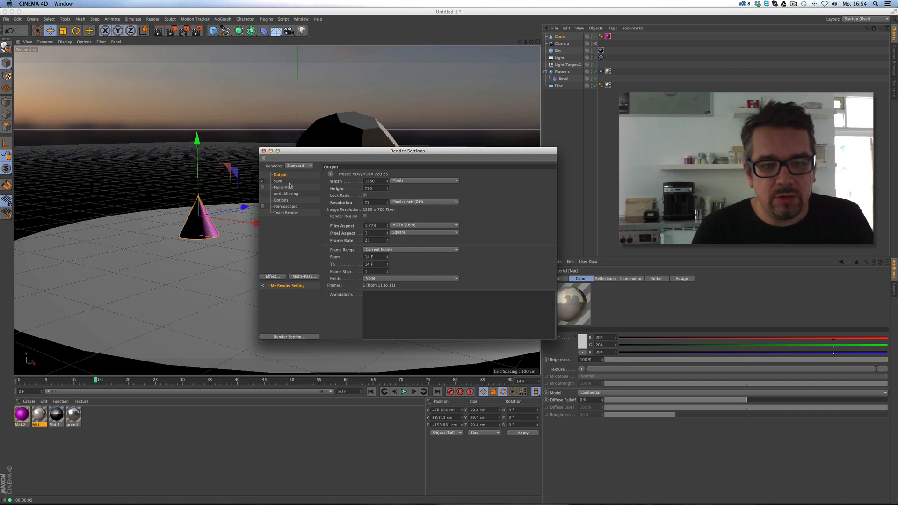
pyautogui.click(278, 181)
pyautogui.click(490, 195)
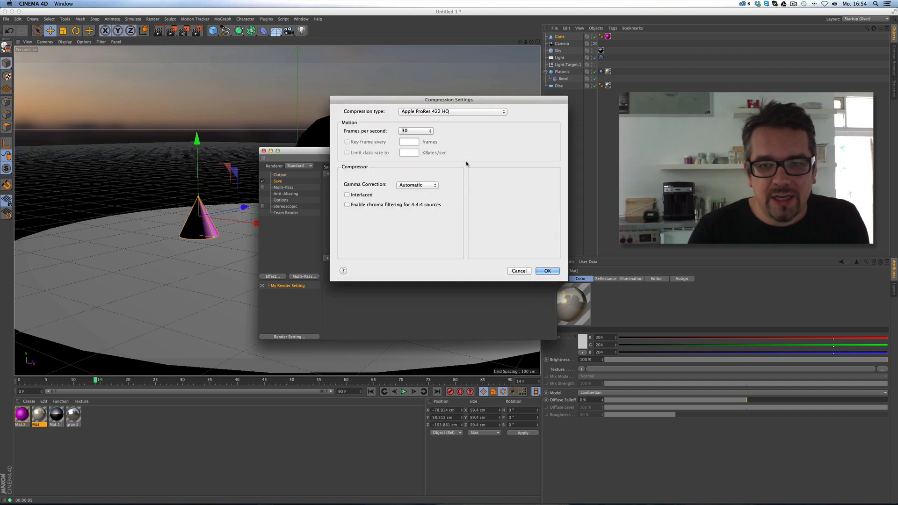
pyautogui.click(415, 131)
pyautogui.click(412, 119)
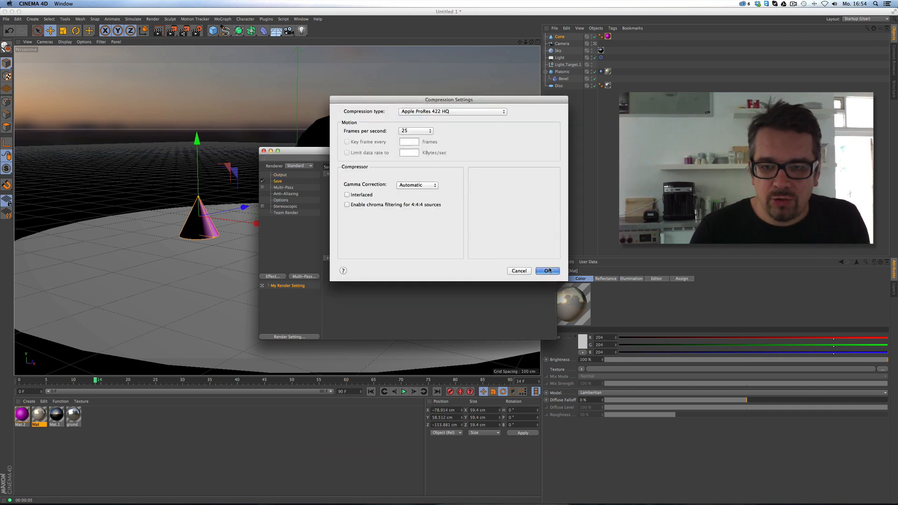
pyautogui.press('Return')
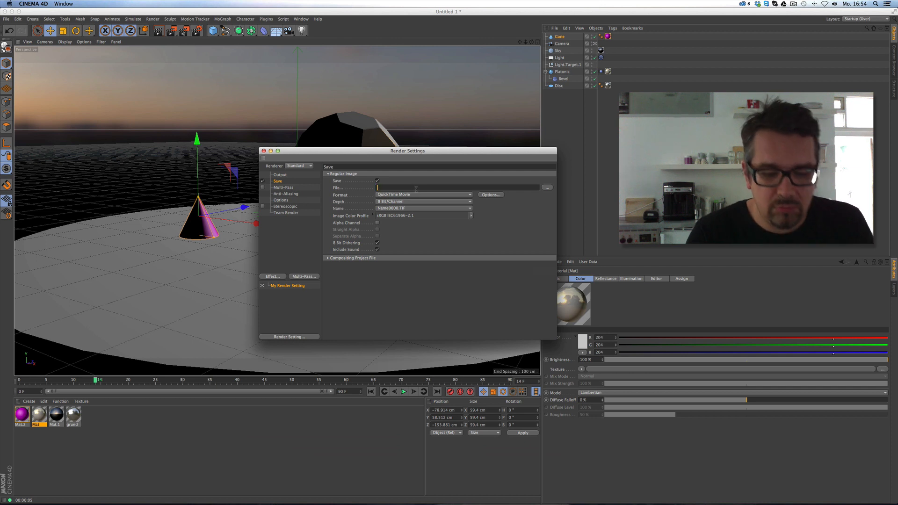
# Name the render output reflectomania and save the project as reflectomania.c4d.
pyautogui.write('refle')
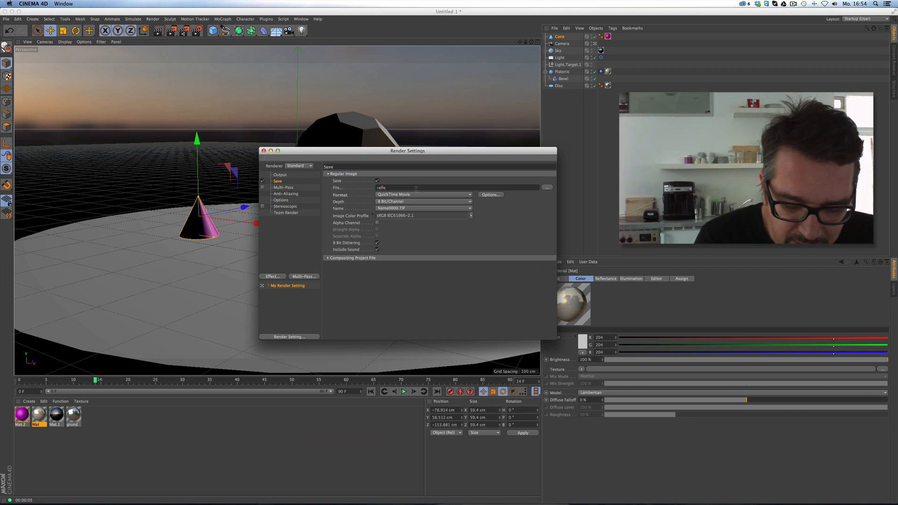
pyautogui.write('ctomania')
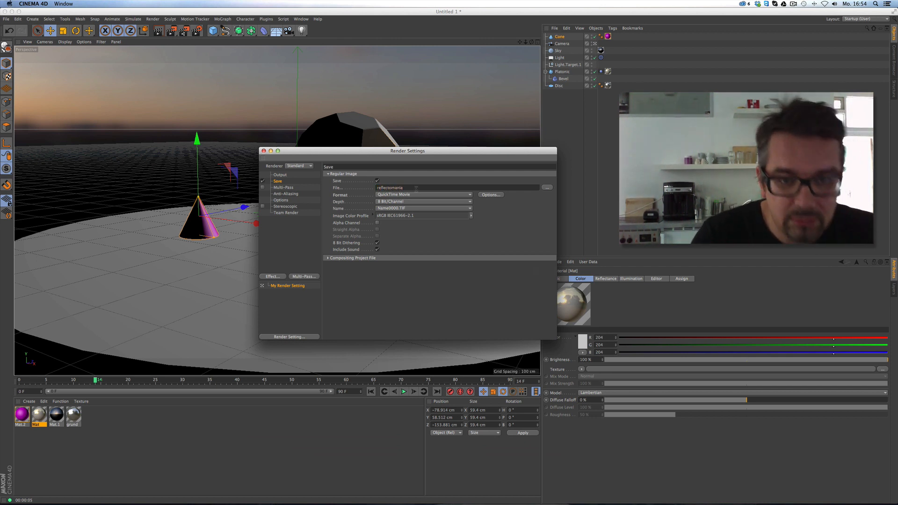
pyautogui.click(6, 19)
pyautogui.click(23, 79)
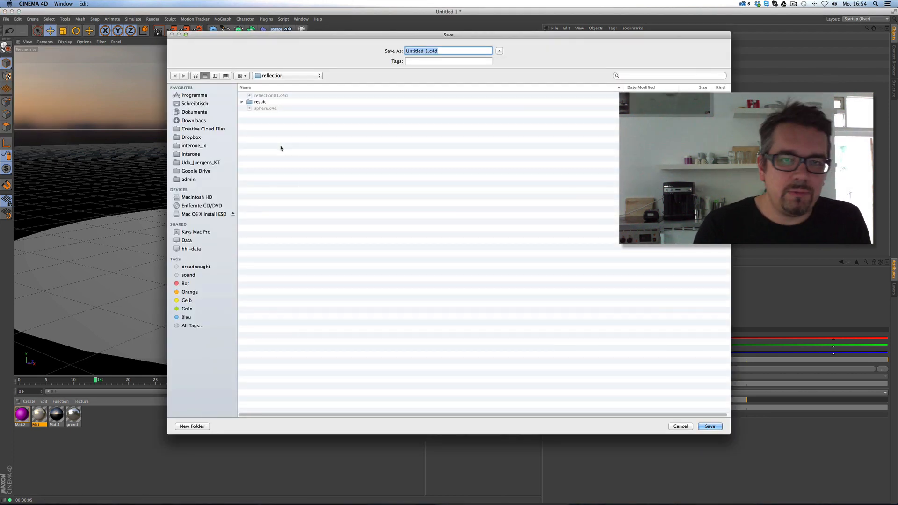
pyautogui.write('re')
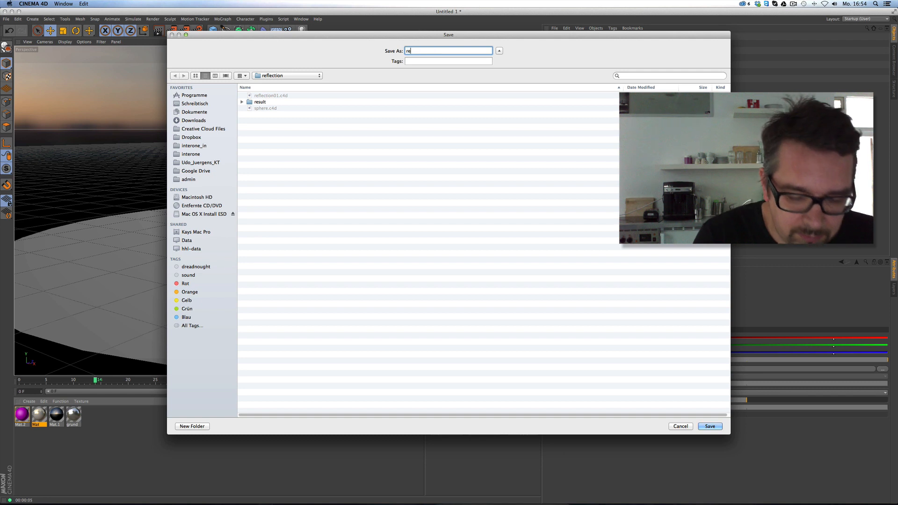
pyautogui.write('flectomania')
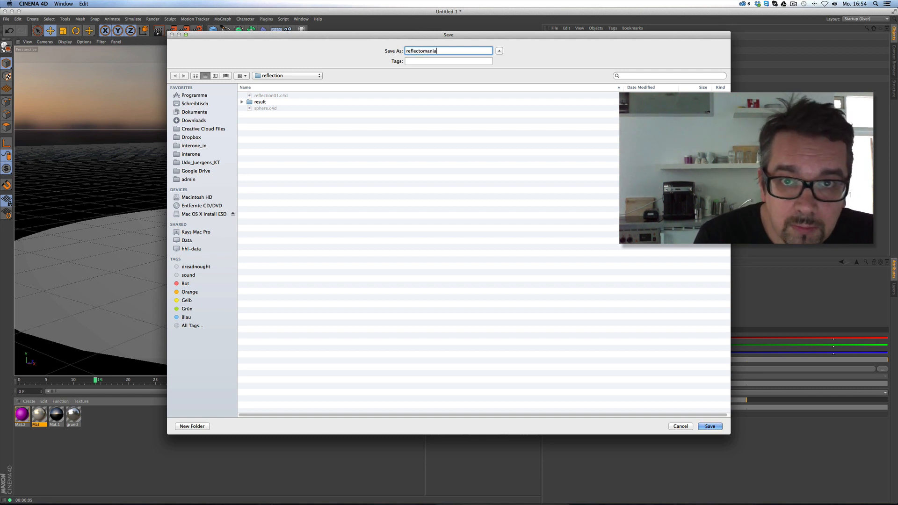
pyautogui.press('Return')
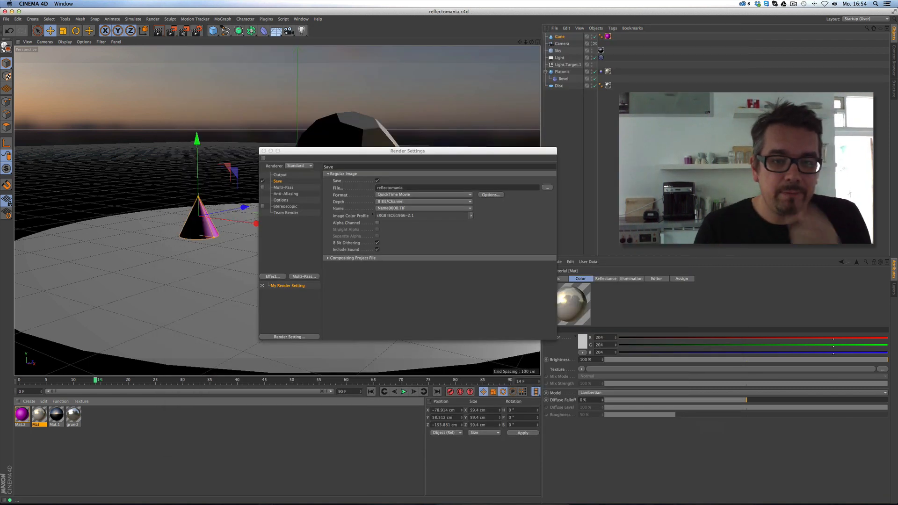
pyautogui.click(280, 175)
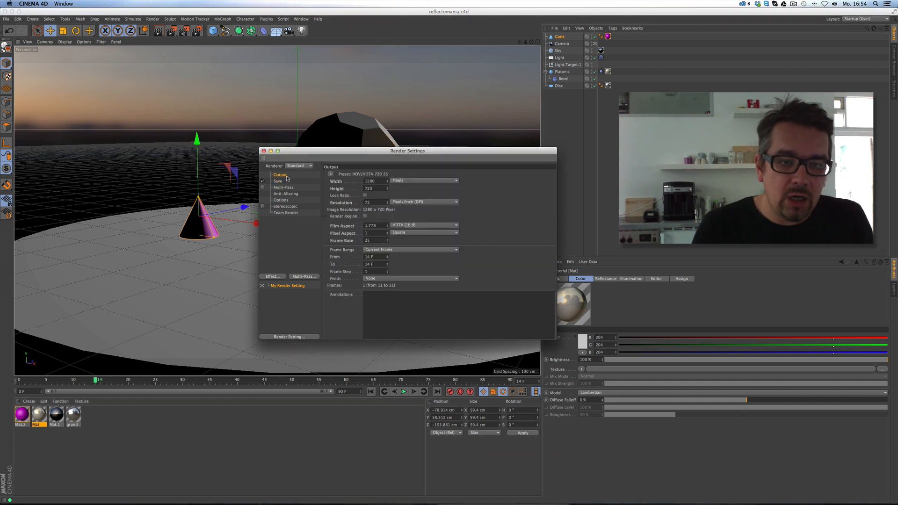
# Set the render frame range to all frames, close Render Settings, and save the project.
pyautogui.click(391, 249)
pyautogui.click(389, 285)
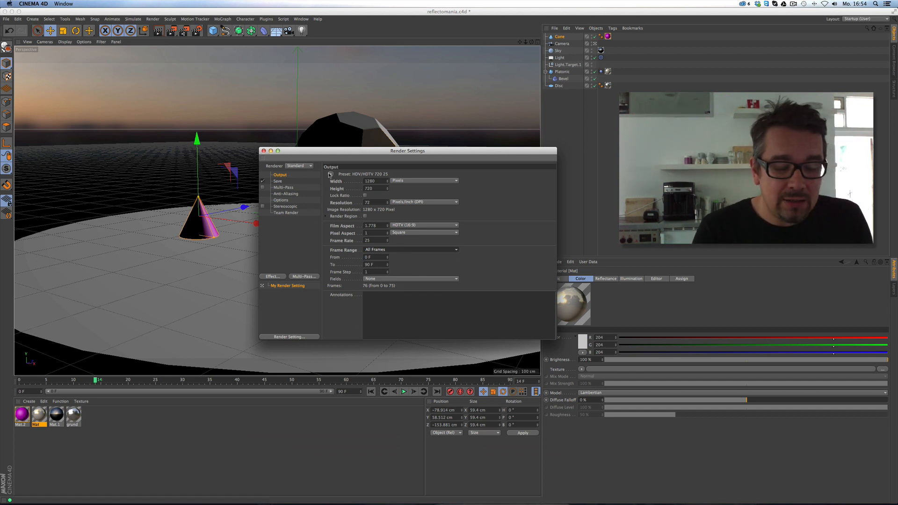
pyautogui.click(264, 151)
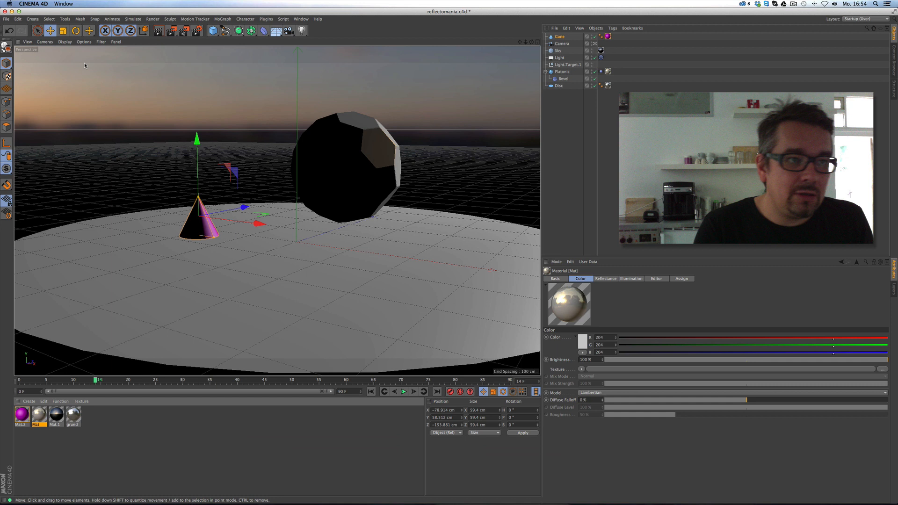
pyautogui.click(6, 19)
pyautogui.click(14, 79)
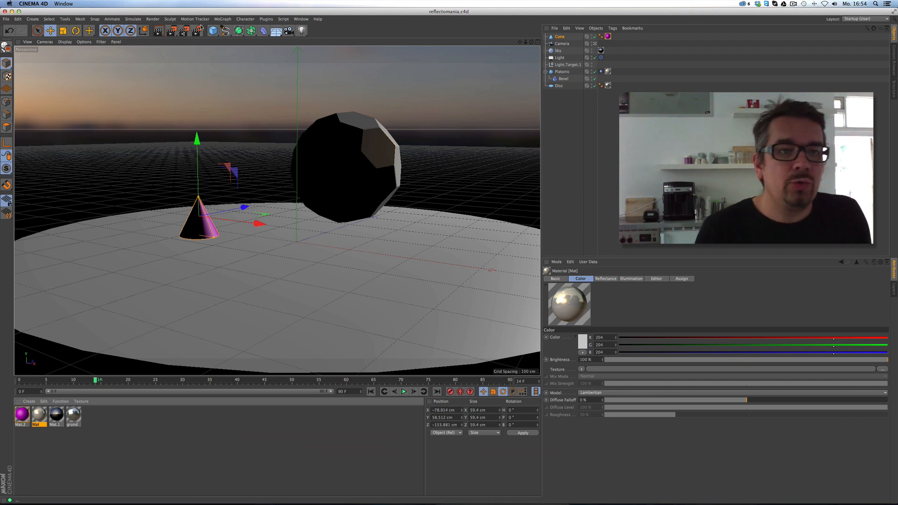
# Team render the animation, then close the Picture Viewer and confirm stopping the render.
pyautogui.click(185, 31)
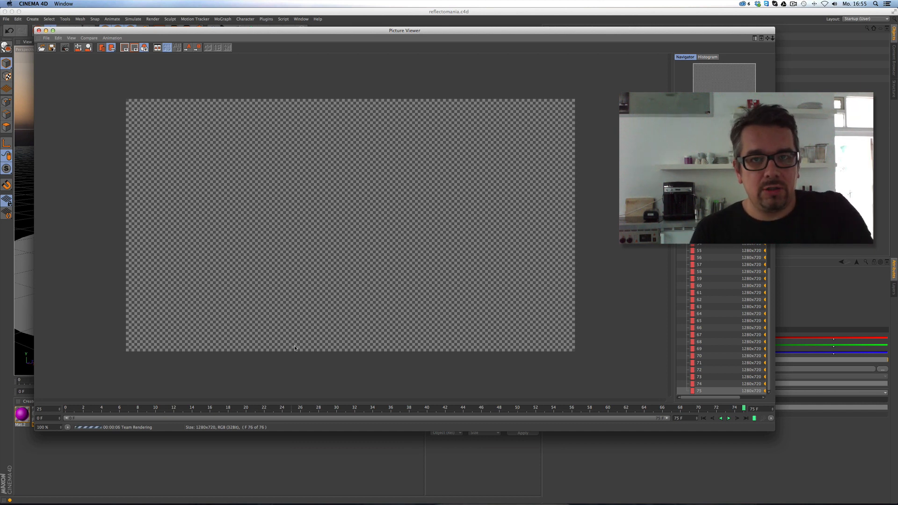
pyautogui.click(39, 31)
pyautogui.press('Return')
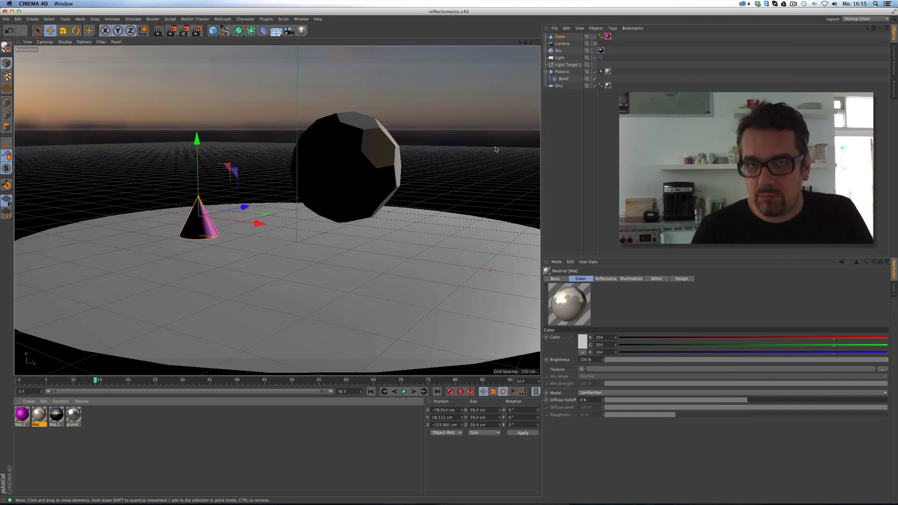
# Minimize Cinema 4D and launch the Team Render Server and Team Render Client.
pyautogui.click(12, 11)
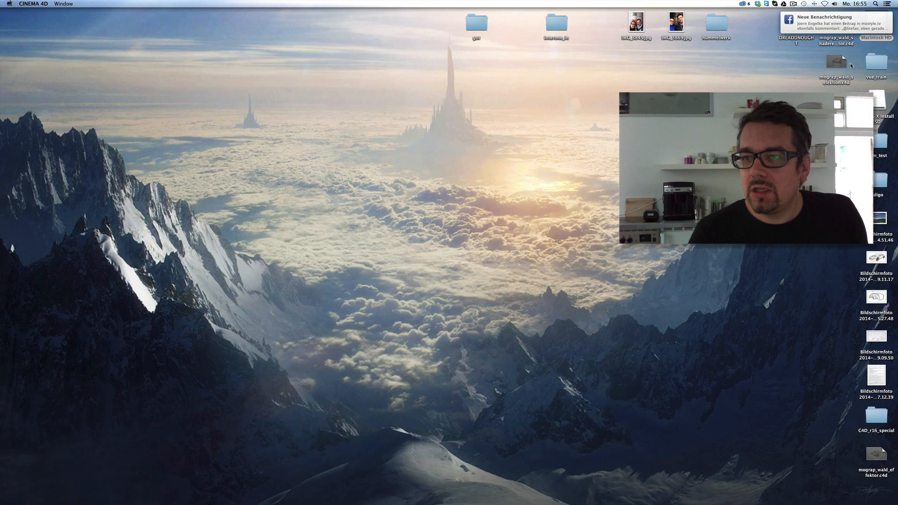
pyautogui.moveTo(278, 498)
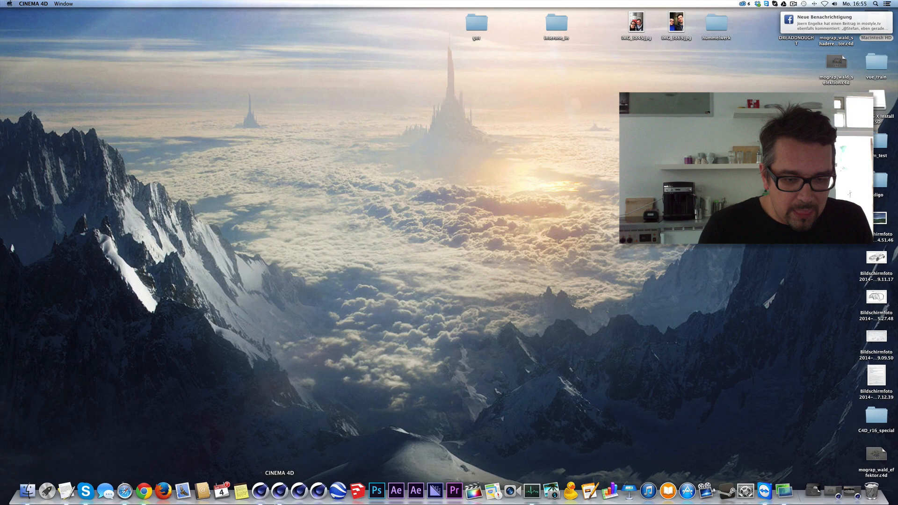
pyautogui.click(299, 493)
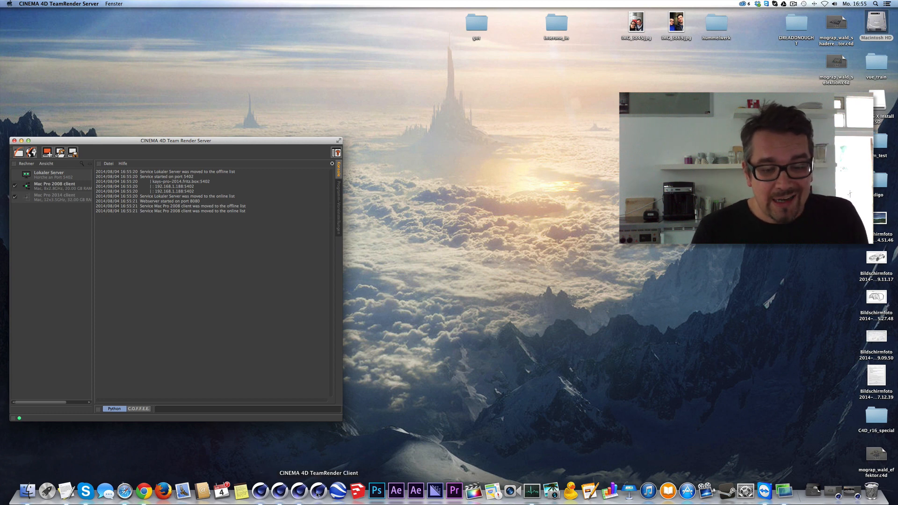
pyautogui.click(318, 492)
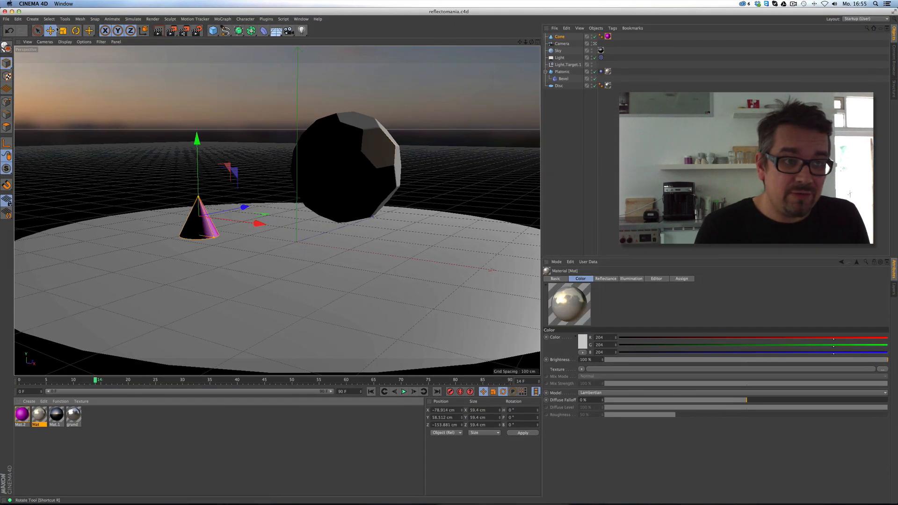
# Save the reflectomania scene and quit Cinema 4D.
pyautogui.click(6, 19)
pyautogui.click(19, 78)
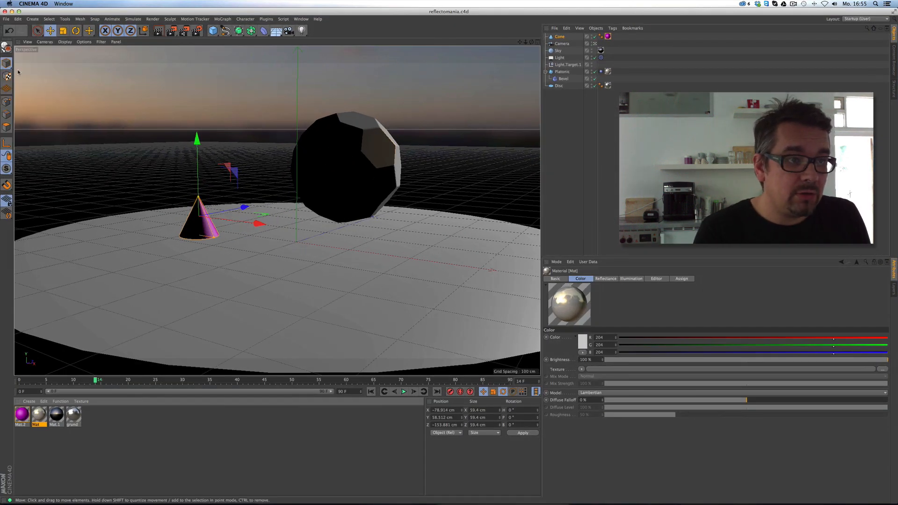
pyautogui.click(6, 19)
pyautogui.click(32, 152)
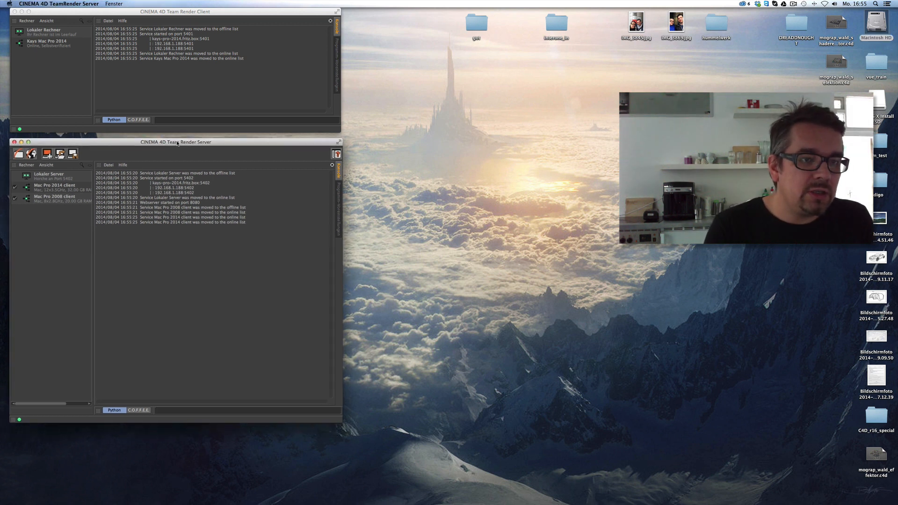
# Open the Team Render Server's web login page at localhost:8080 in Safari.
pyautogui.click(203, 14)
pyautogui.moveTo(203, 14); pyautogui.dragTo(202, 20)
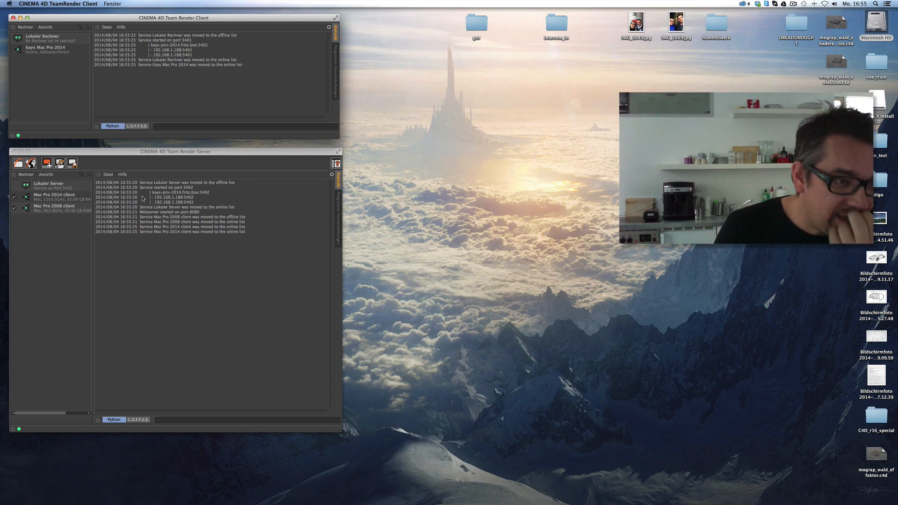
pyautogui.click(31, 163)
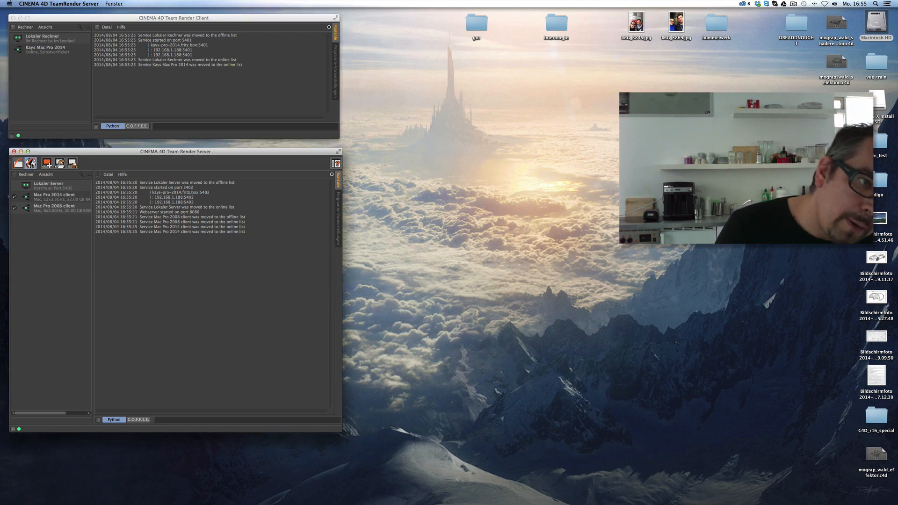
pyautogui.moveTo(257, 13); pyautogui.dragTo(429, 12)
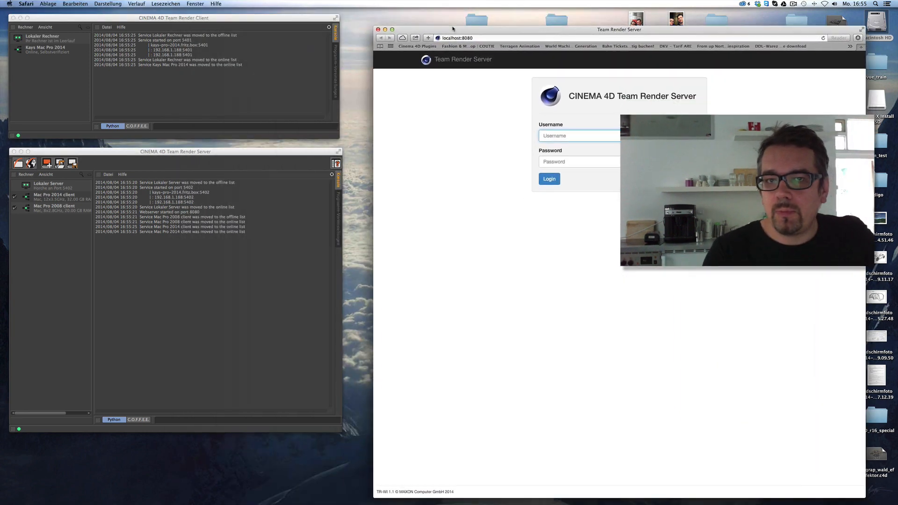
# Log in to the Team Render Server web interface with the username and password.
pyautogui.moveTo(506, 12); pyautogui.dragTo(504, 17)
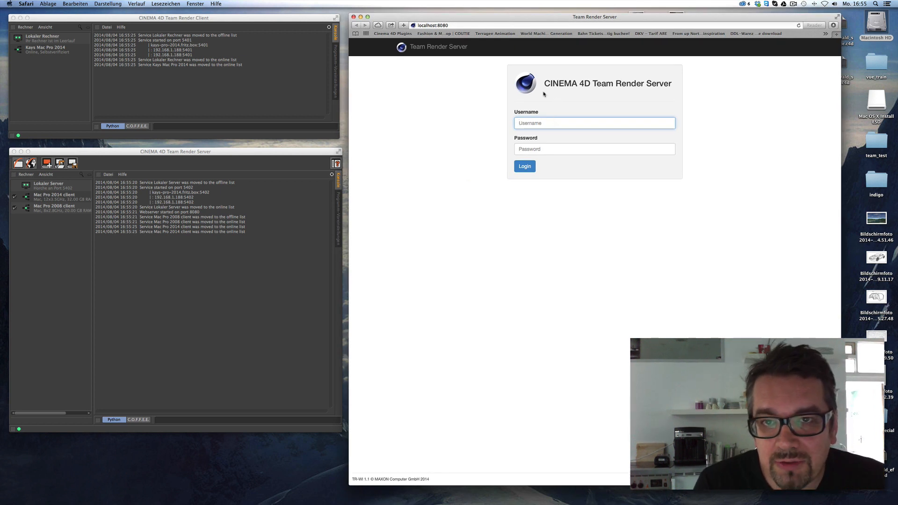
pyautogui.write('admin')
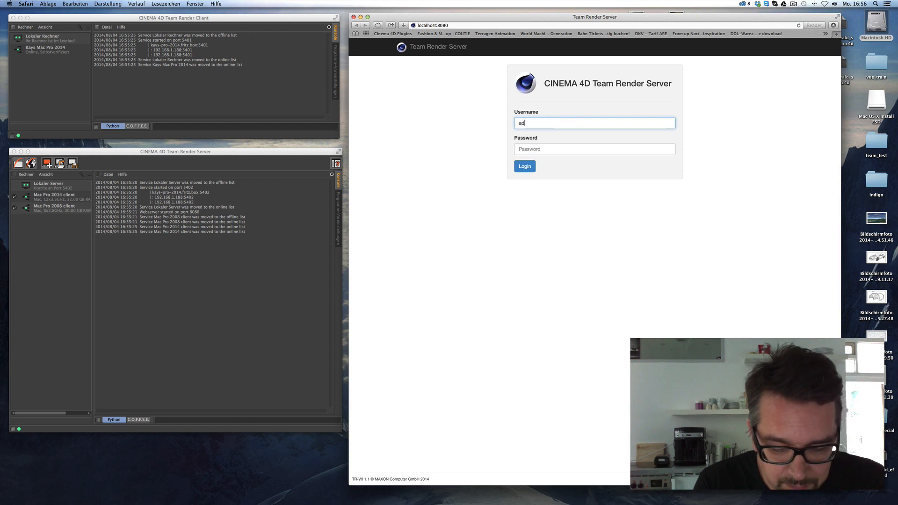
pyautogui.click(617, 143)
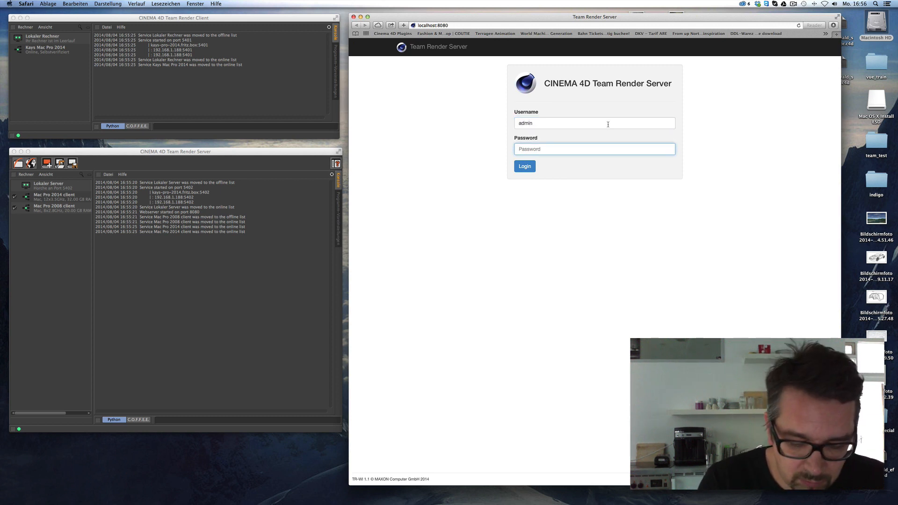
pyautogui.write('****')
pyautogui.press('Return')
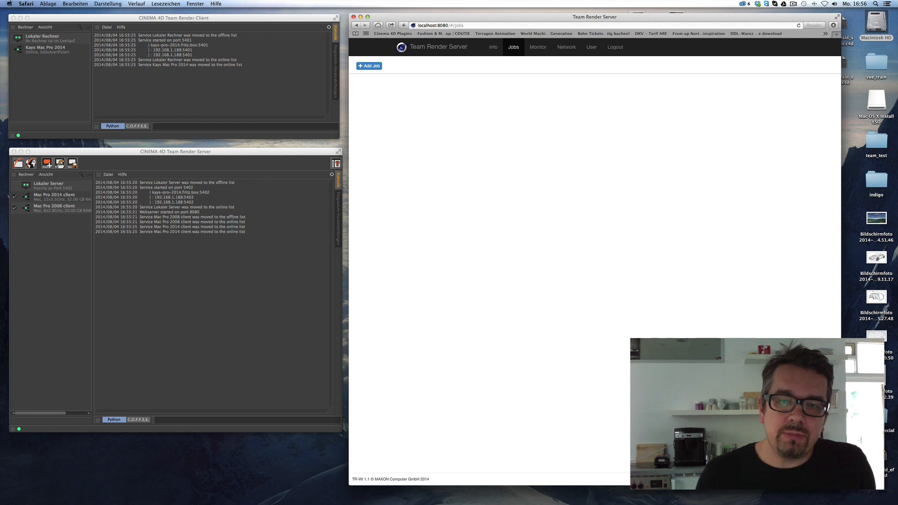
# Create a new render job named reflectomania.
pyautogui.click(379, 68)
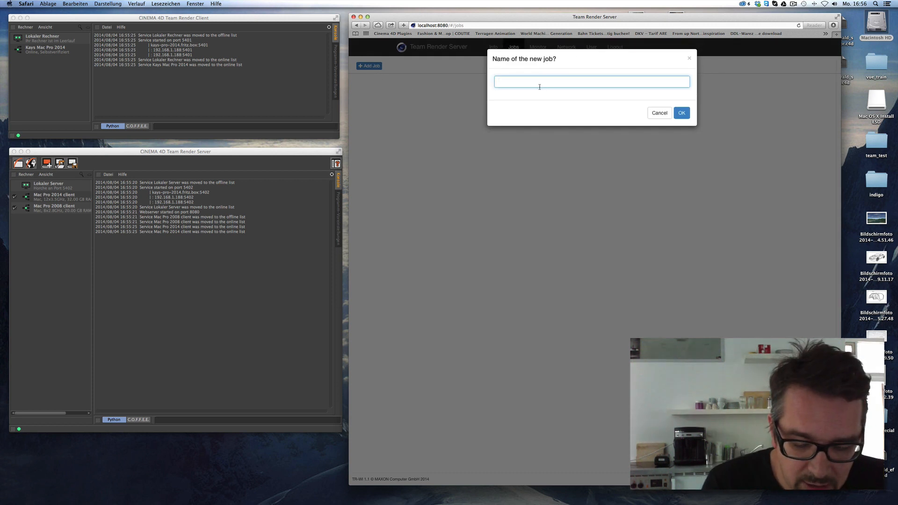
pyautogui.write('ref')
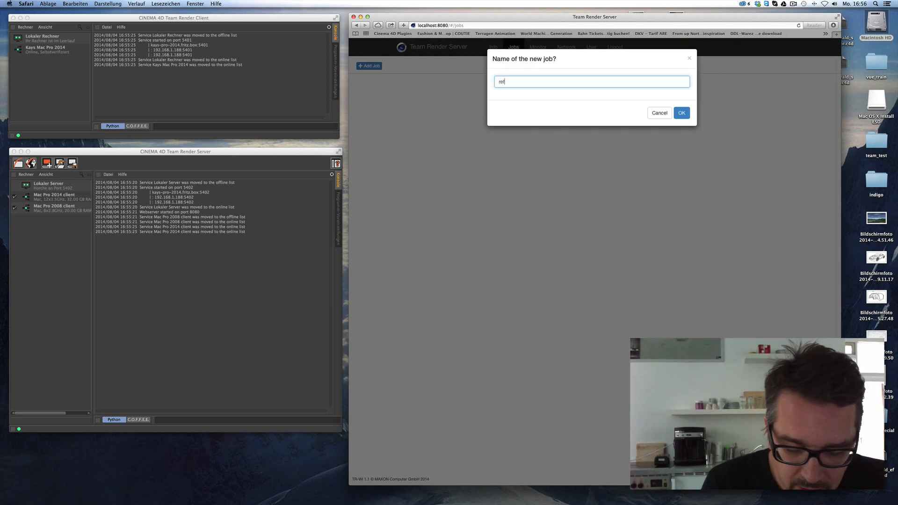
pyautogui.write('lectom')
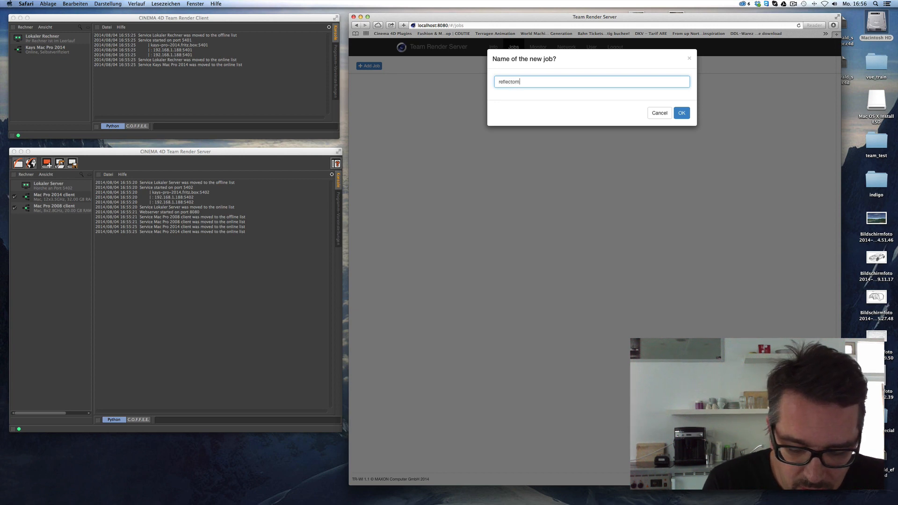
pyautogui.write('ania')
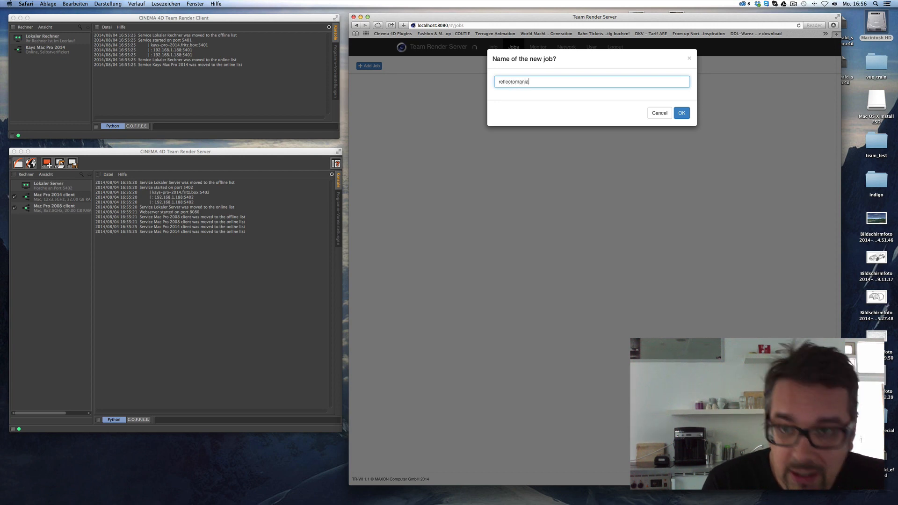
pyautogui.click(681, 114)
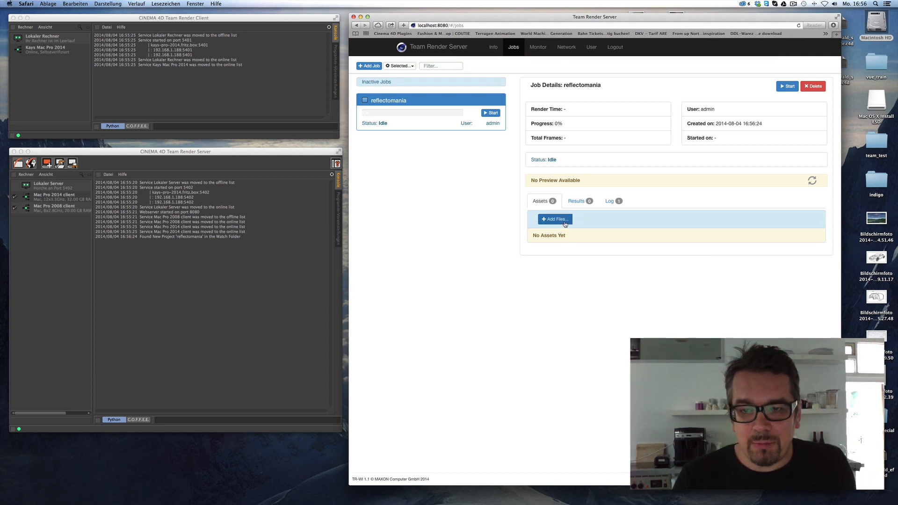
# Add reflectomania.c4d from the C4D_r16_special/reflection folder to the job.
pyautogui.click(564, 221)
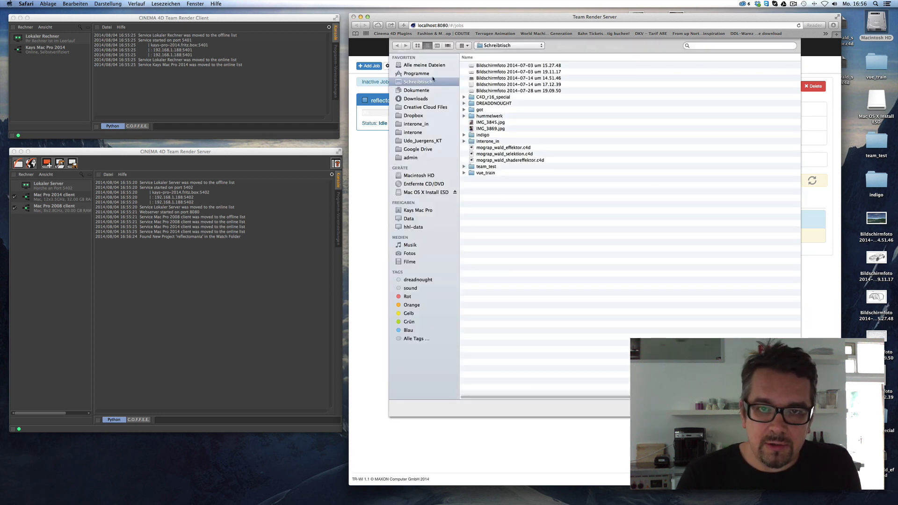
pyautogui.doubleClick(493, 97)
pyautogui.doubleClick(488, 65)
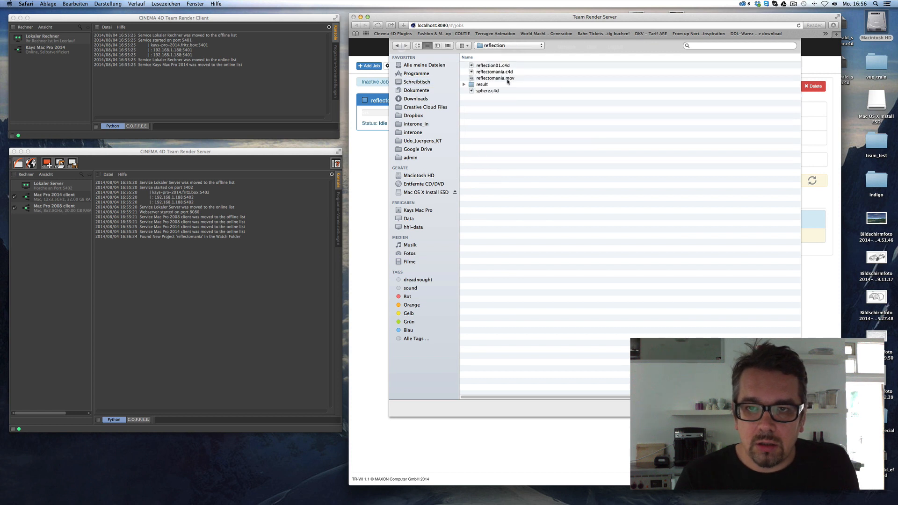
pyautogui.click(493, 72)
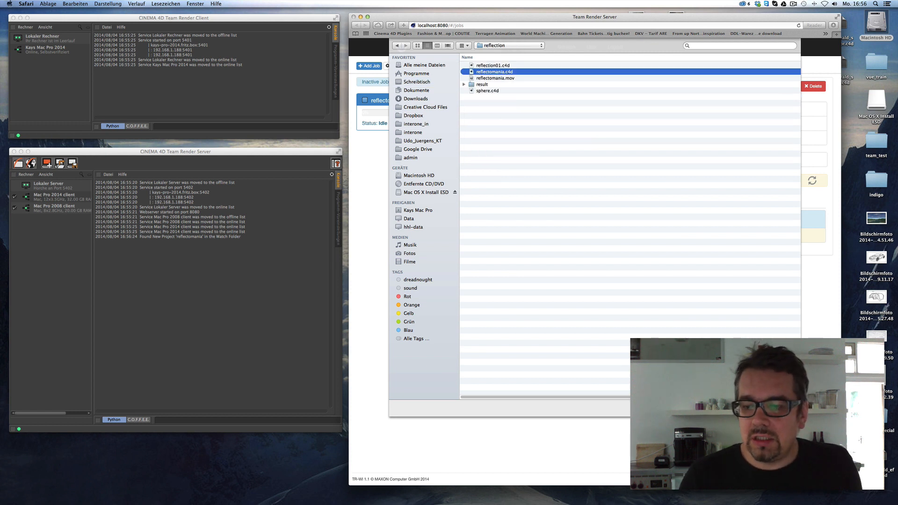
pyautogui.press('Return')
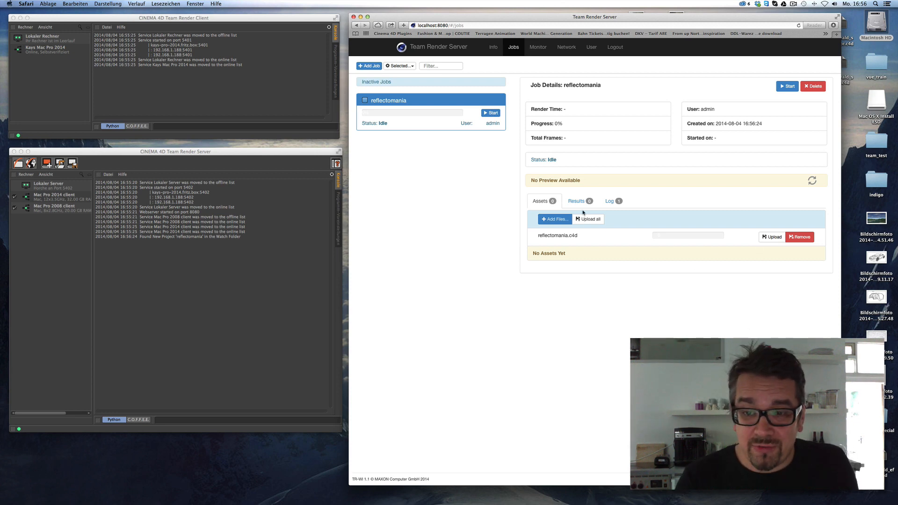
# Add 1928 Dusk Sun.jpg from Google Drive/C4D/ASSETS and upload all assets.
pyautogui.click(557, 219)
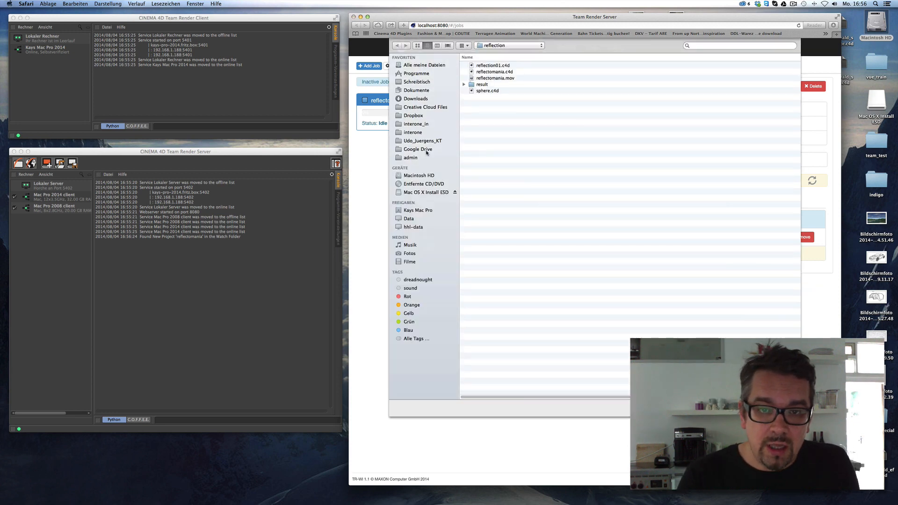
pyautogui.click(437, 134)
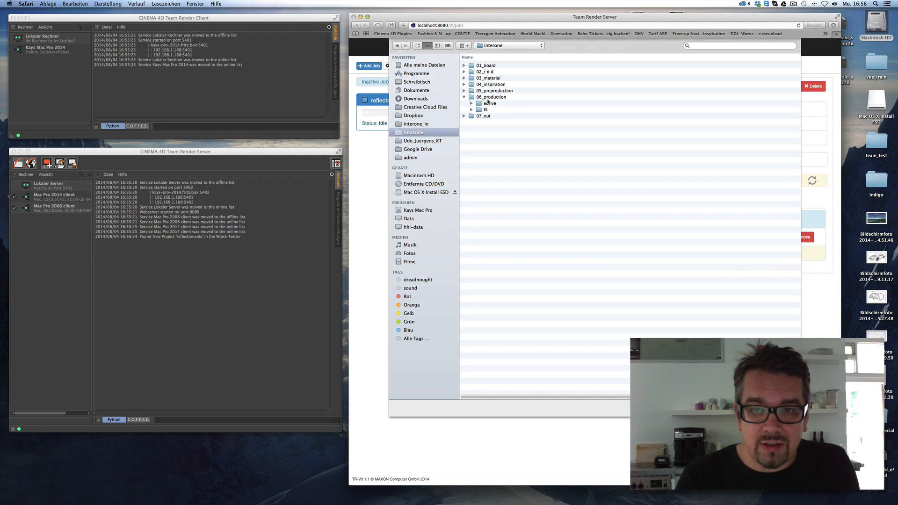
pyautogui.click(421, 149)
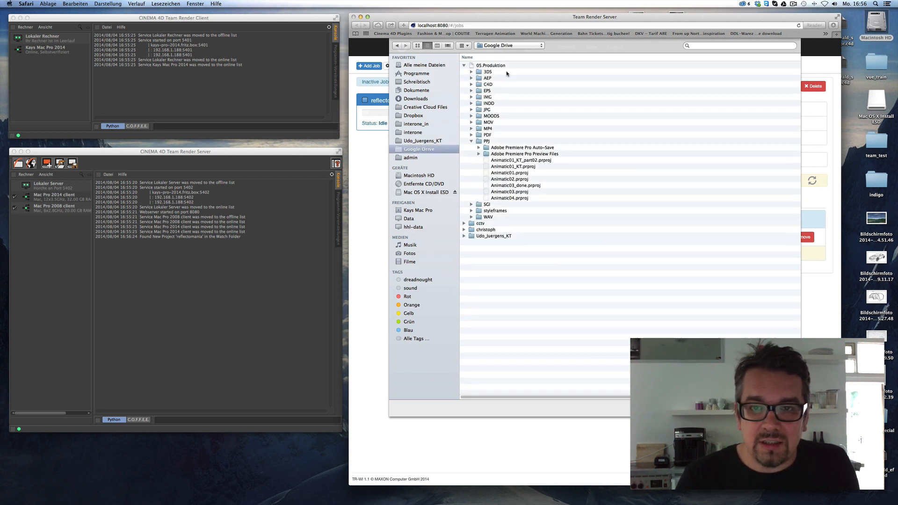
pyautogui.doubleClick(498, 85)
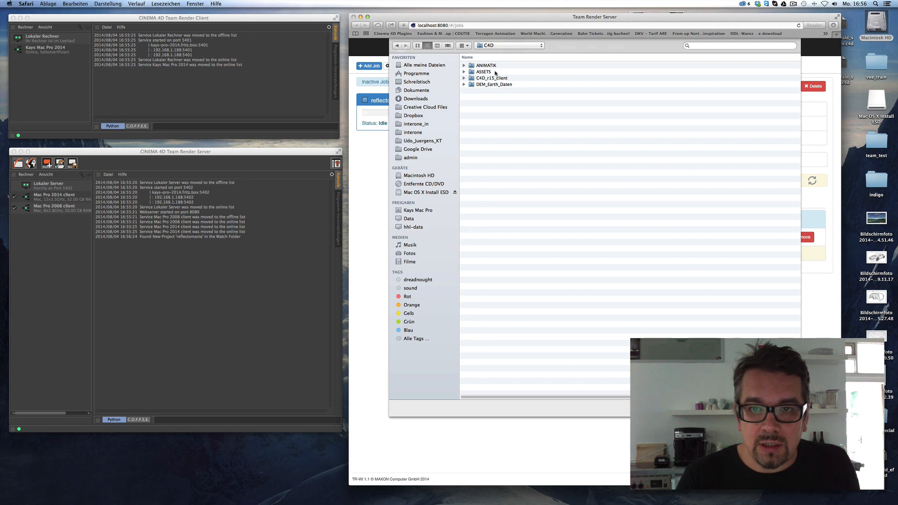
pyautogui.doubleClick(494, 73)
pyautogui.doubleClick(503, 130)
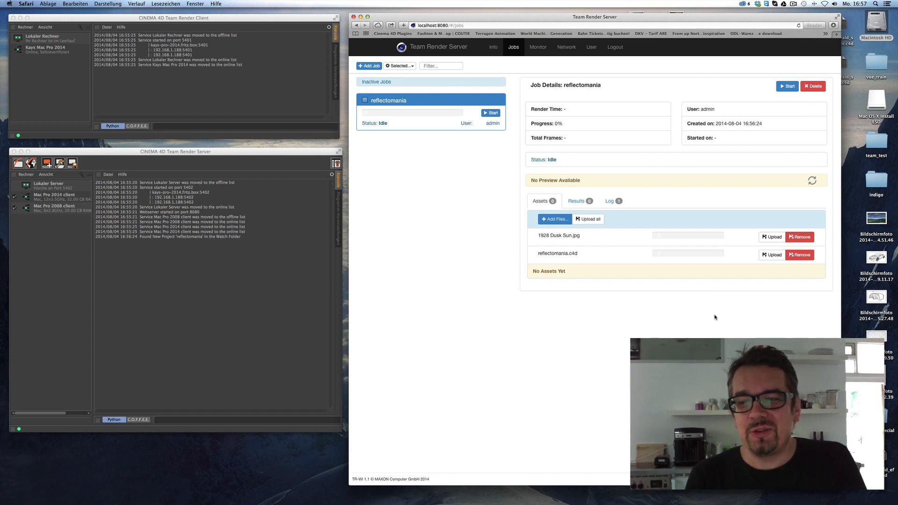
pyautogui.click(590, 220)
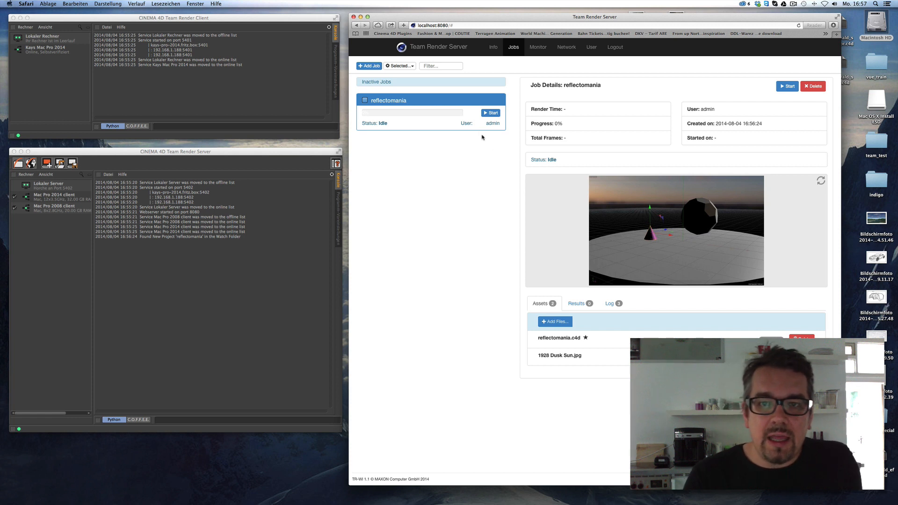
# Start rendering the 76-frame reflectomania job.
pyautogui.click(493, 113)
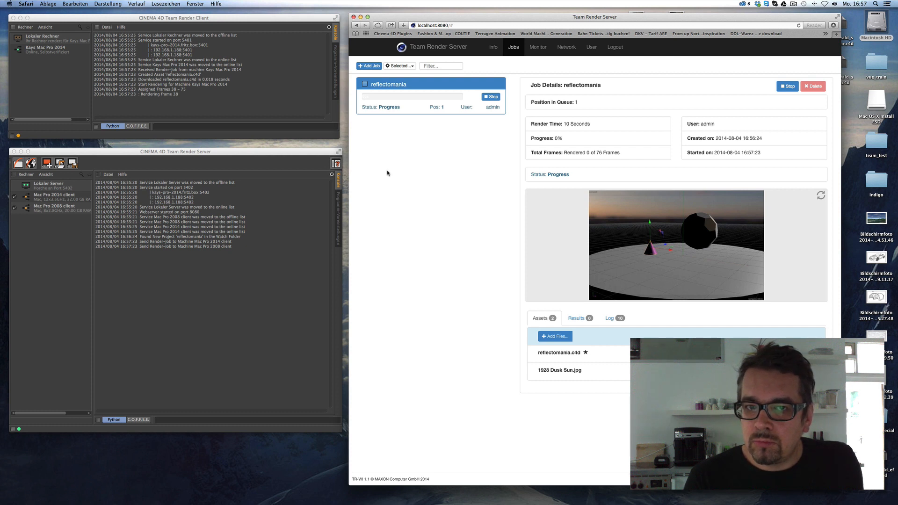
# Show the render monitor and place the remote Mac Pro's screen-sharing view mid-screen.
pyautogui.click(540, 48)
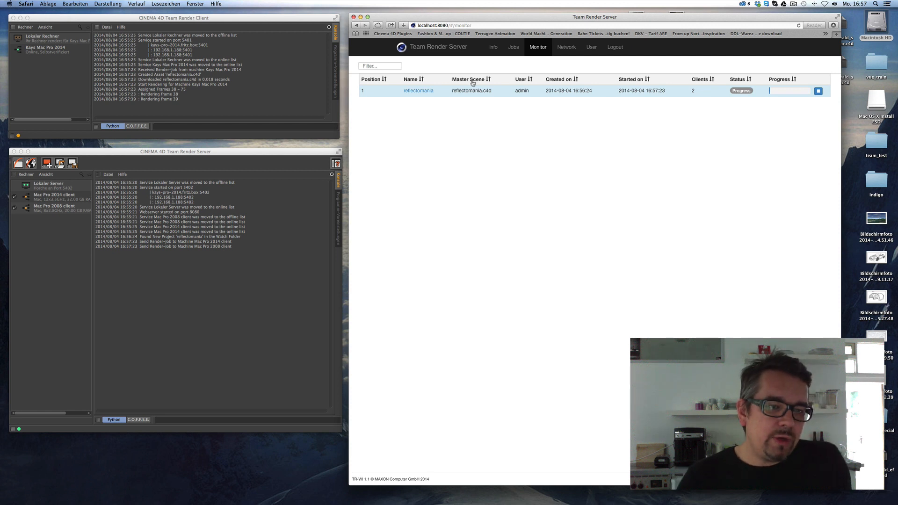
pyautogui.click(253, 136)
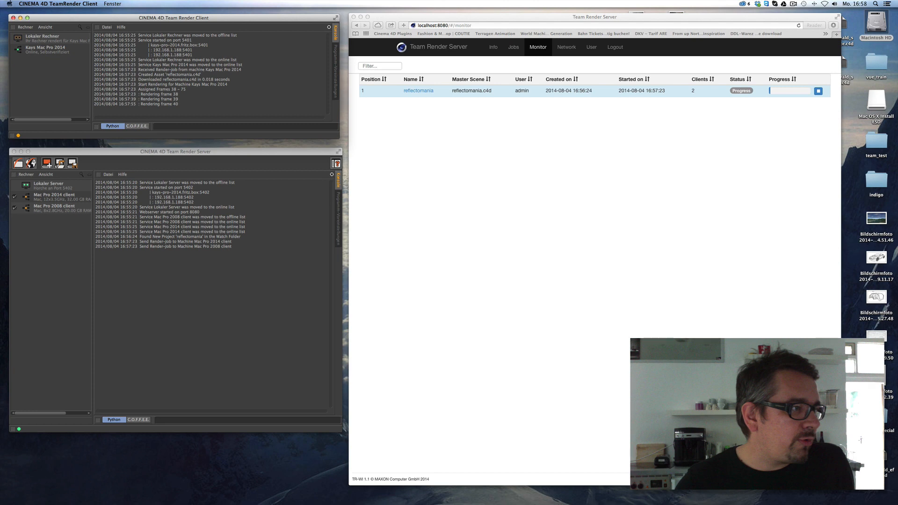
pyautogui.moveTo(0, 107); pyautogui.dragTo(456, 71)
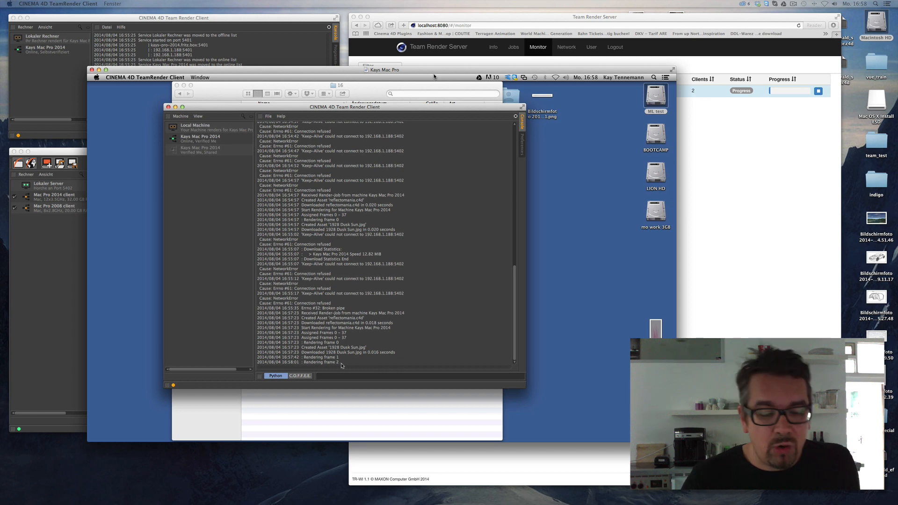
# Drag the remote Mac's screen-sharing window off the left edge to reveal the job monitor.
pyautogui.moveTo(434, 74); pyautogui.dragTo(0, 219)
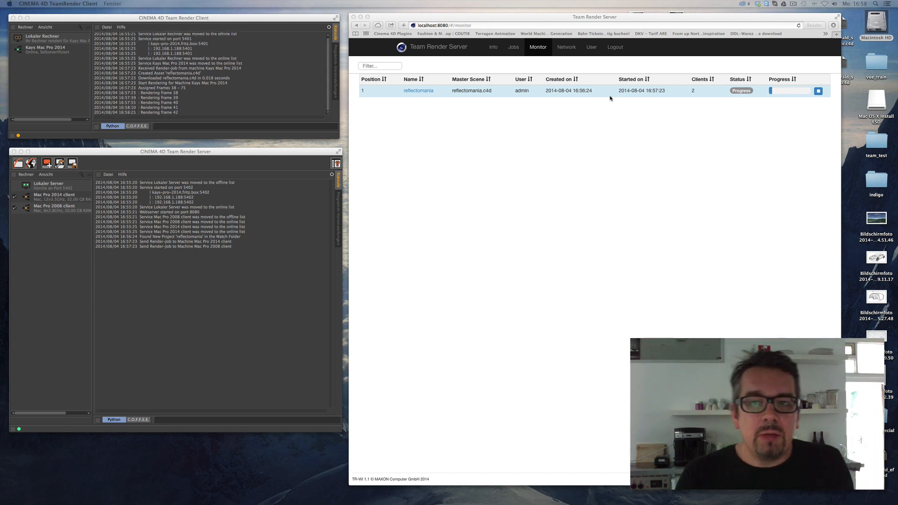
pyautogui.click(567, 48)
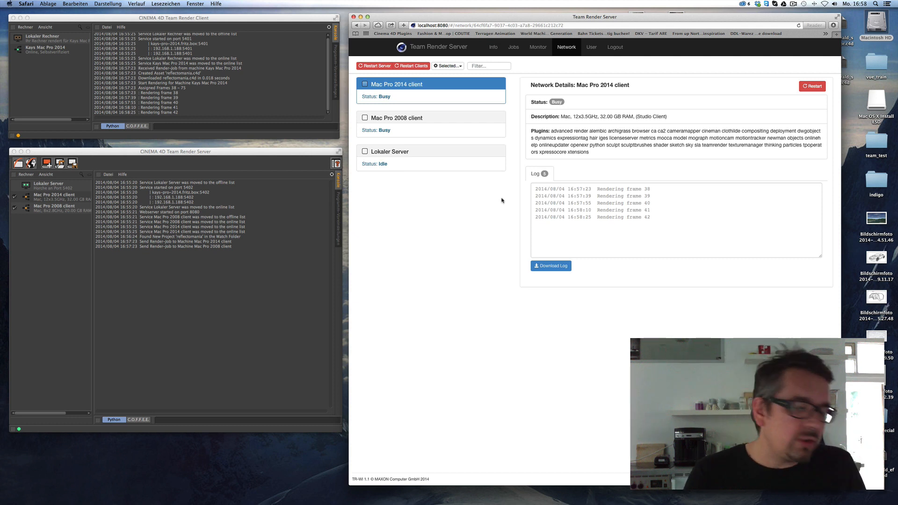
pyautogui.click(440, 119)
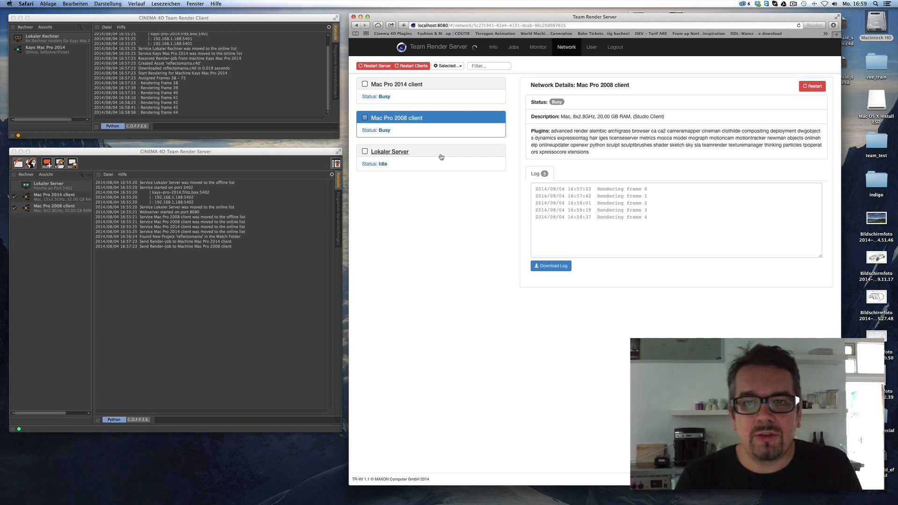
pyautogui.click(456, 86)
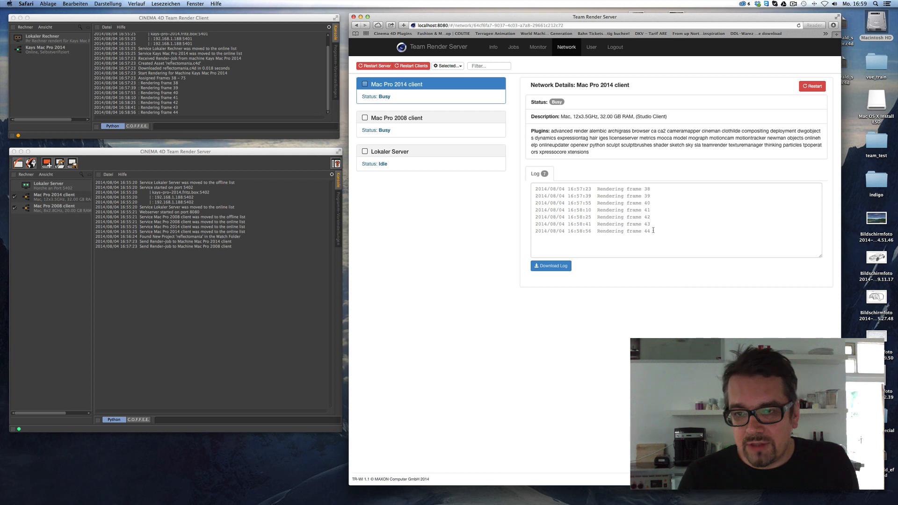
pyautogui.click(445, 153)
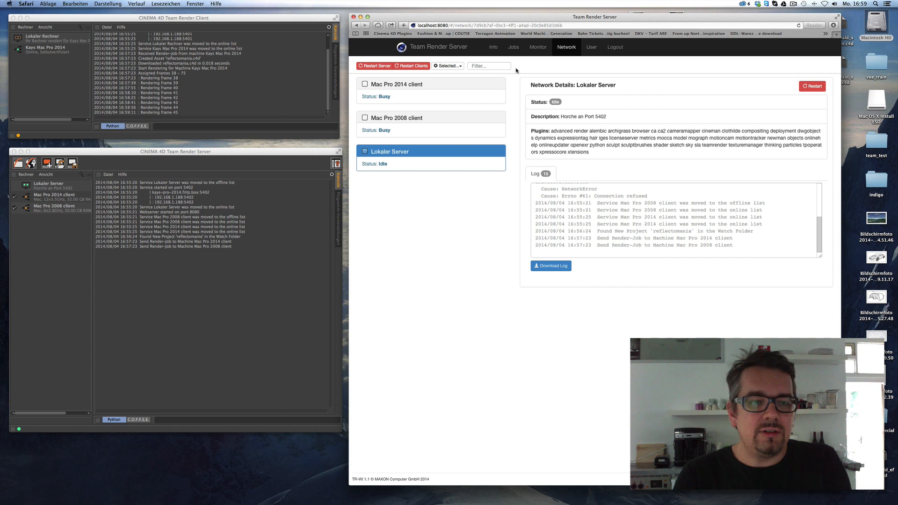
pyautogui.click(538, 48)
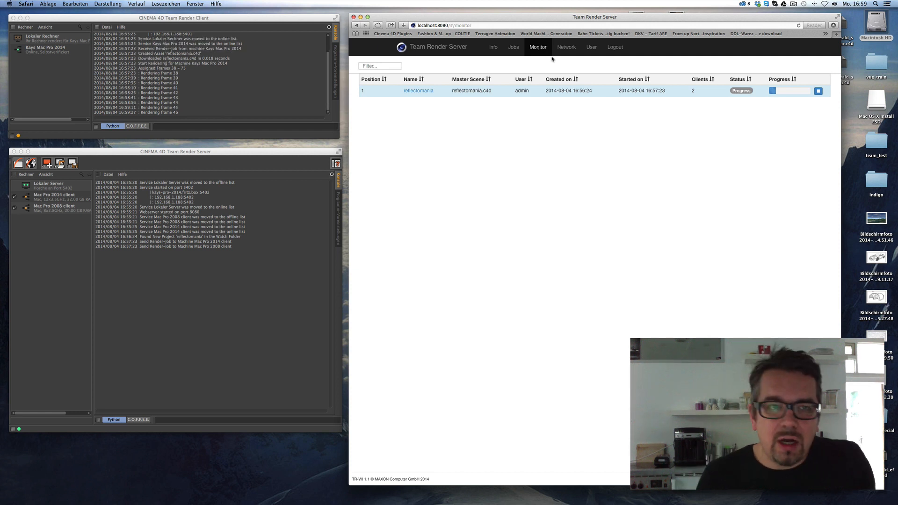
pyautogui.moveTo(271, 502)
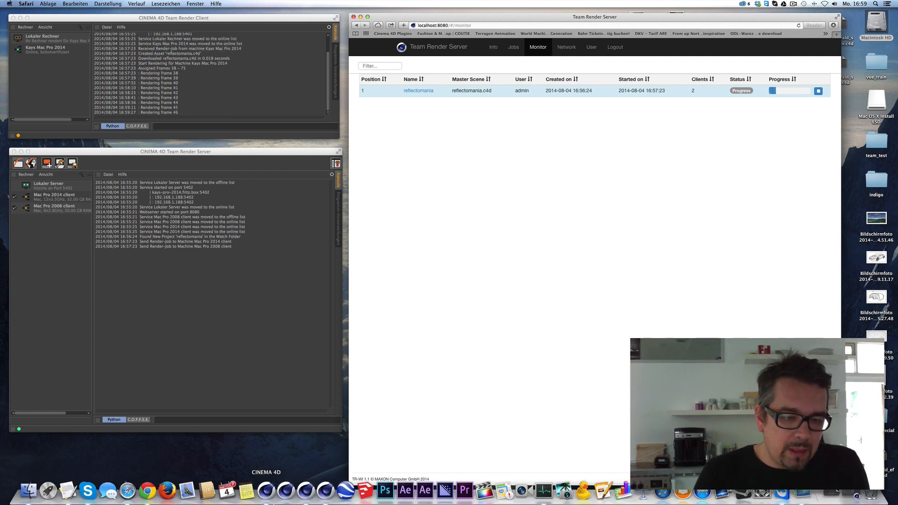
# Add a cube with a Vibrate tag, position amplitude Y 150 cm and Z 285 cm.
pyautogui.click(286, 488)
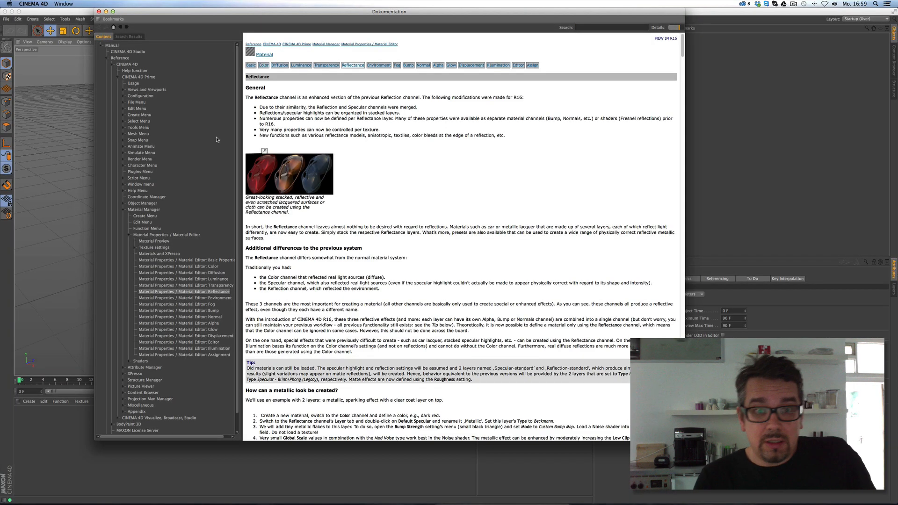
pyautogui.click(106, 12)
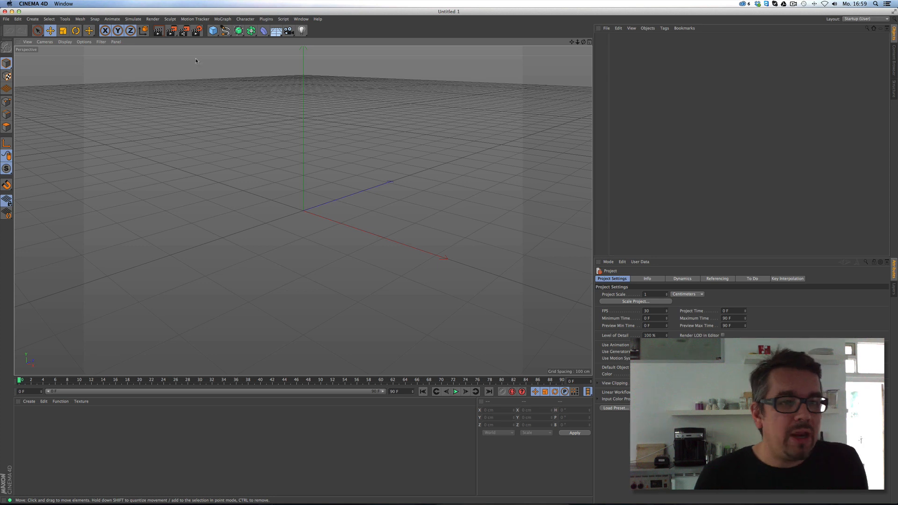
pyautogui.moveTo(212, 32); pyautogui.dragTo(274, 42)
pyautogui.rightClick(613, 37)
pyautogui.moveTo(617, 40)
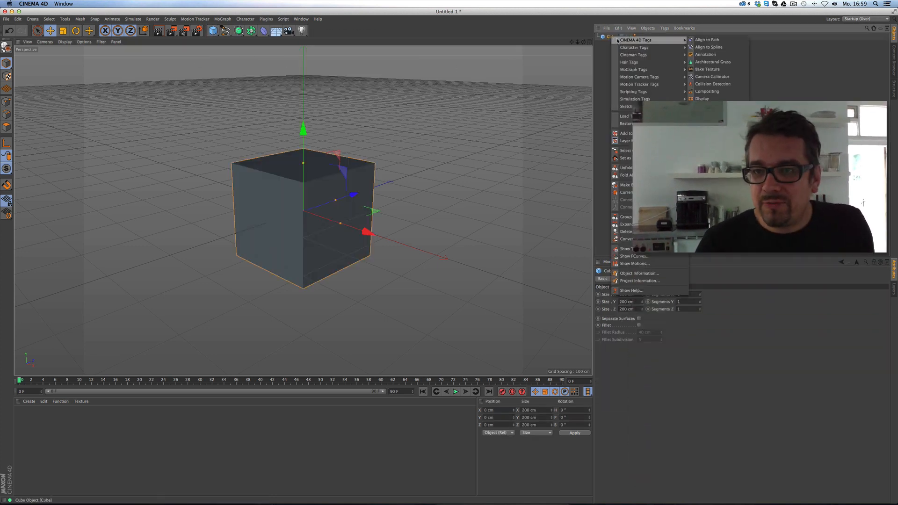
pyautogui.click(704, 209)
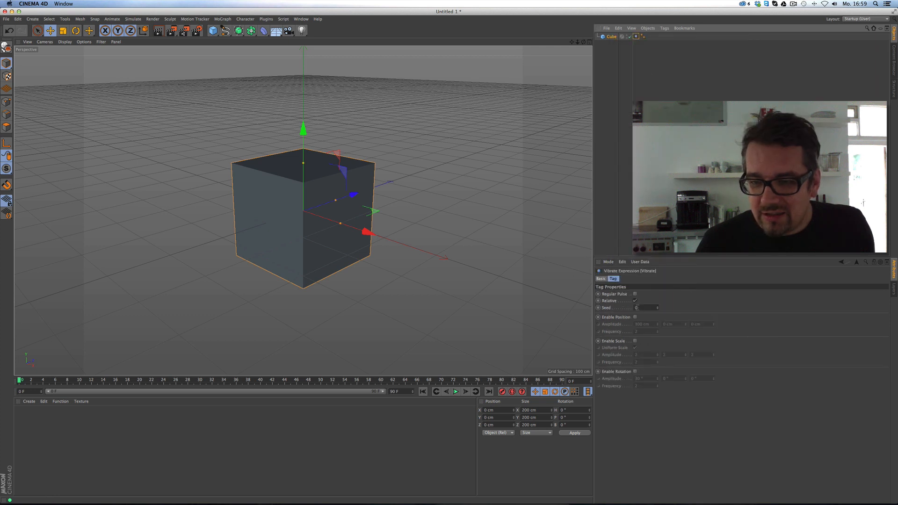
pyautogui.click(635, 317)
pyautogui.moveTo(685, 324); pyautogui.dragTo(693, 272)
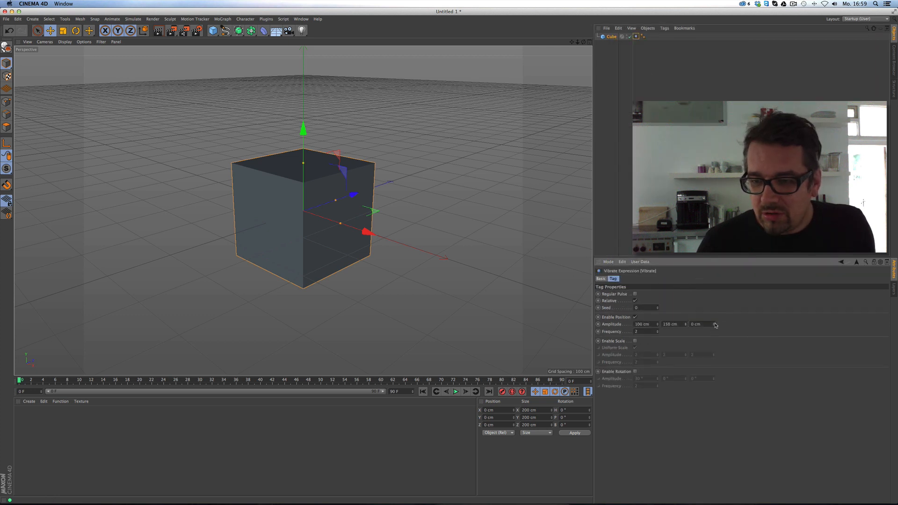
pyautogui.moveTo(713, 324); pyautogui.dragTo(654, 280)
# Enable rotation vibration with larger amplitudes (e.g. 217°) and preview the playback.
pyautogui.click(455, 392)
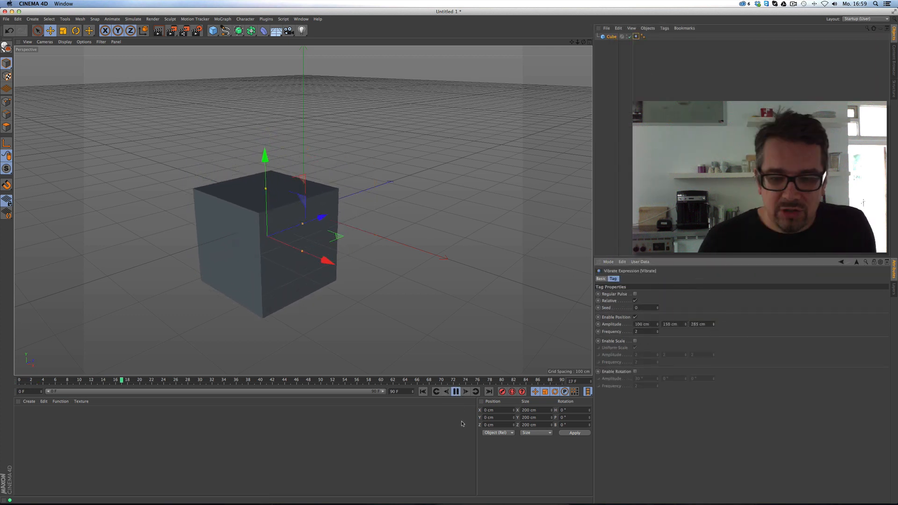
pyautogui.click(635, 371)
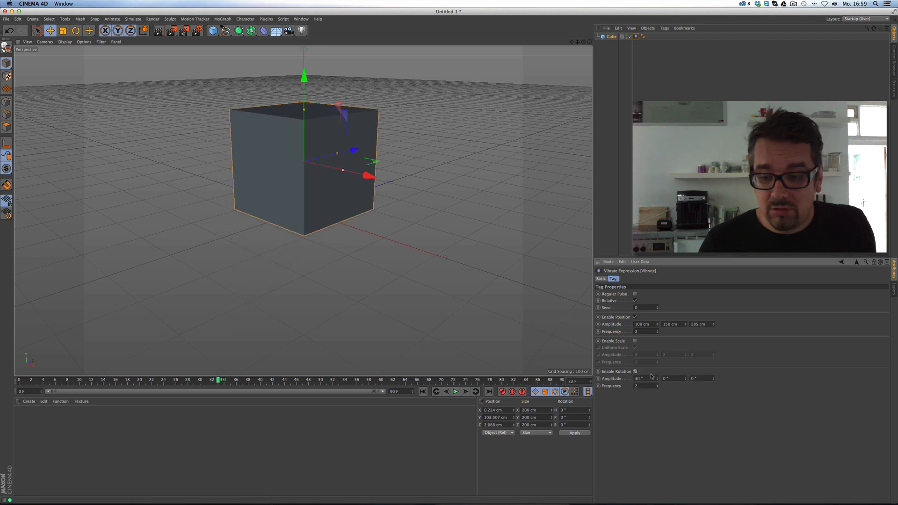
pyautogui.moveTo(724, 254); pyautogui.dragTo(726, 225)
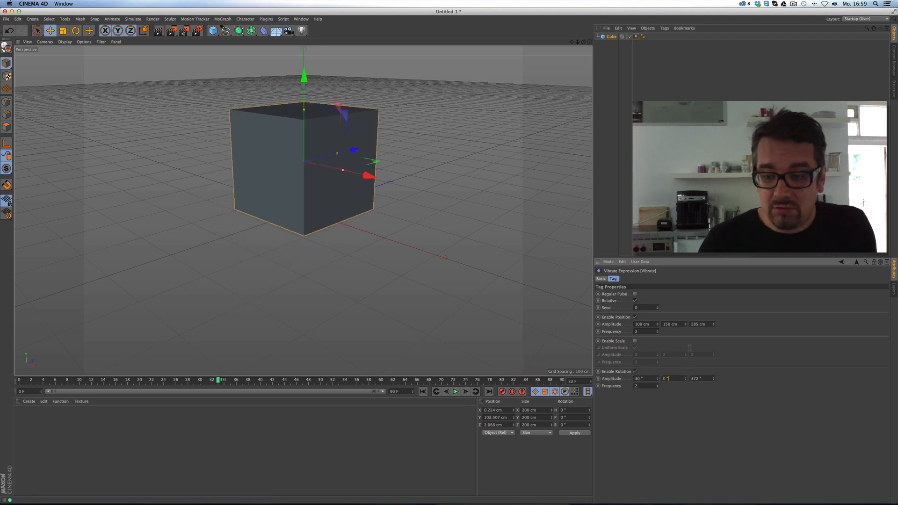
pyautogui.moveTo(686, 373); pyautogui.dragTo(686, 355)
pyautogui.click(455, 392)
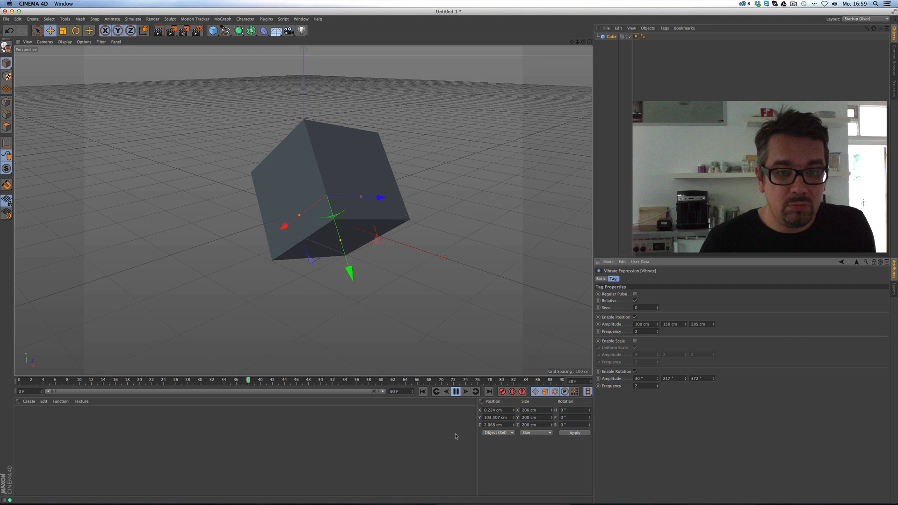
pyautogui.click(455, 392)
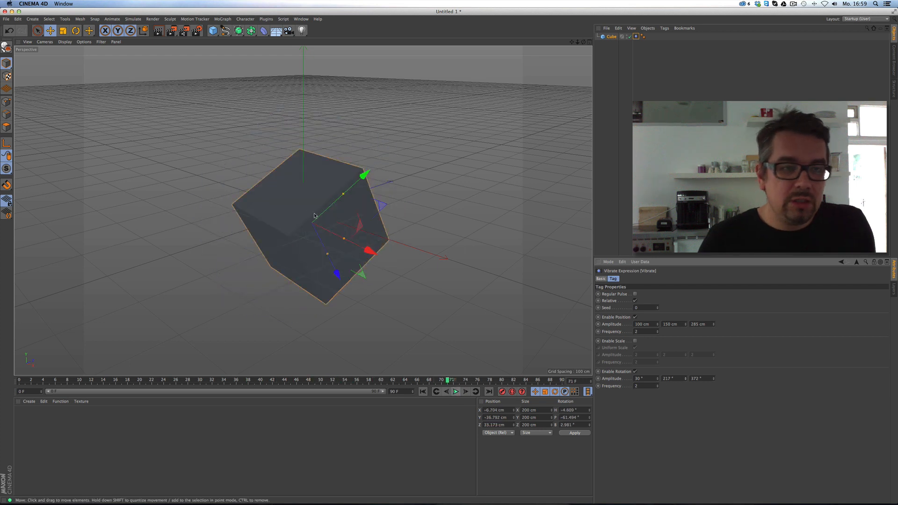
# Add a plane, lower it to Y −193 cm and scale it to about 1210 cm.
pyautogui.click(212, 31)
pyautogui.click(278, 52)
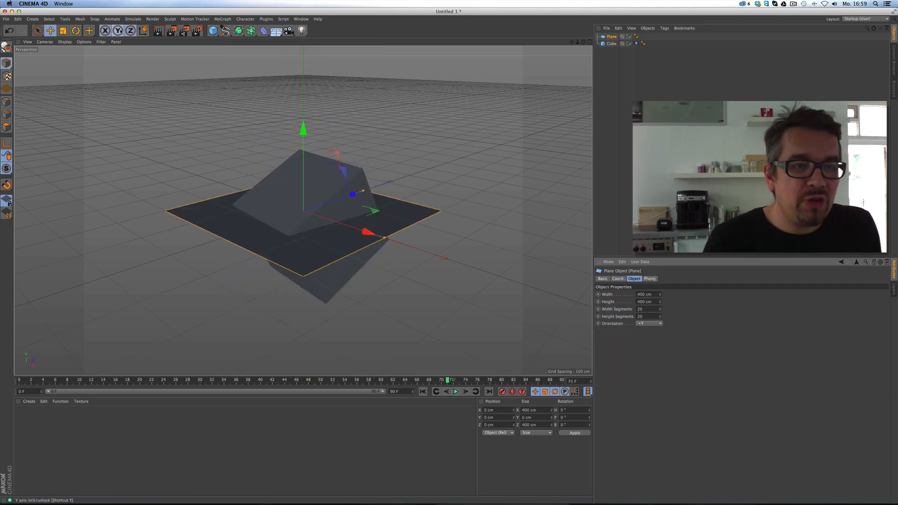
pyautogui.moveTo(303, 130); pyautogui.dragTo(303, 218)
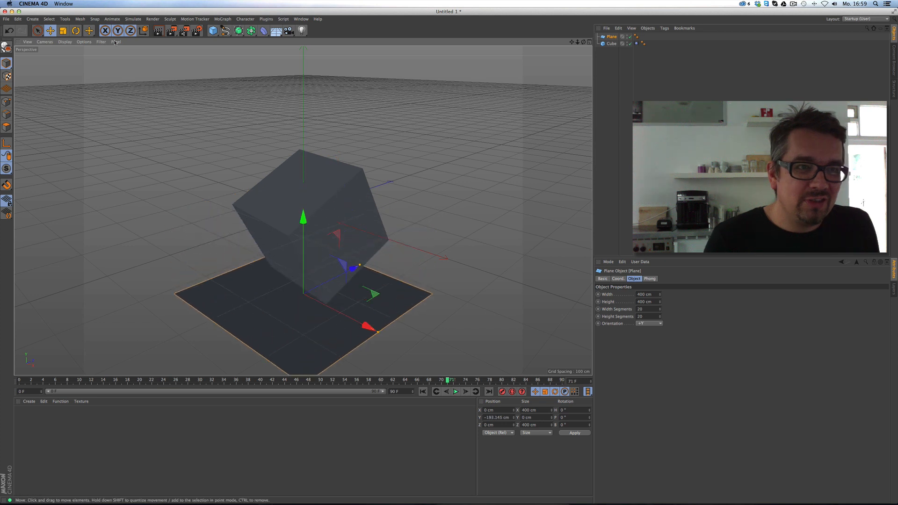
pyautogui.click(62, 31)
pyautogui.moveTo(154, 82); pyautogui.dragTo(459, 81)
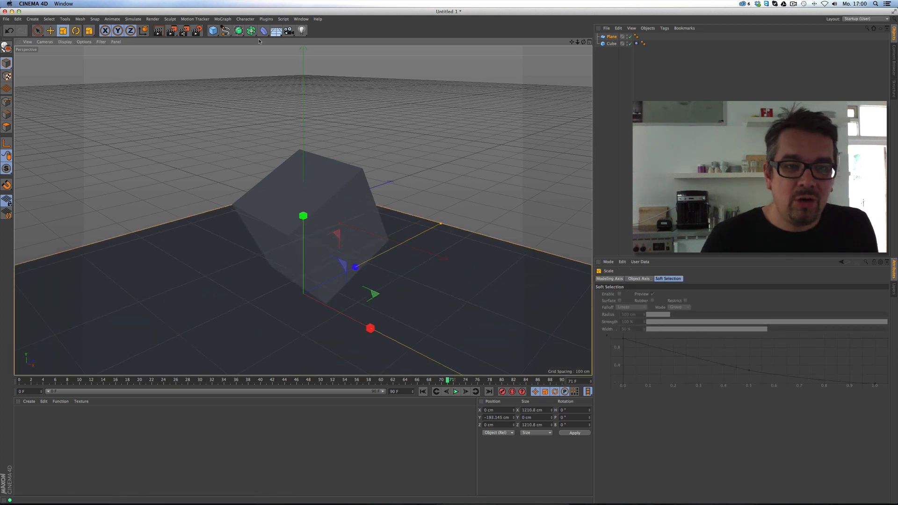
# Add a light above right with Area shadows and a warm 255/226/185 colour.
pyautogui.click(301, 31)
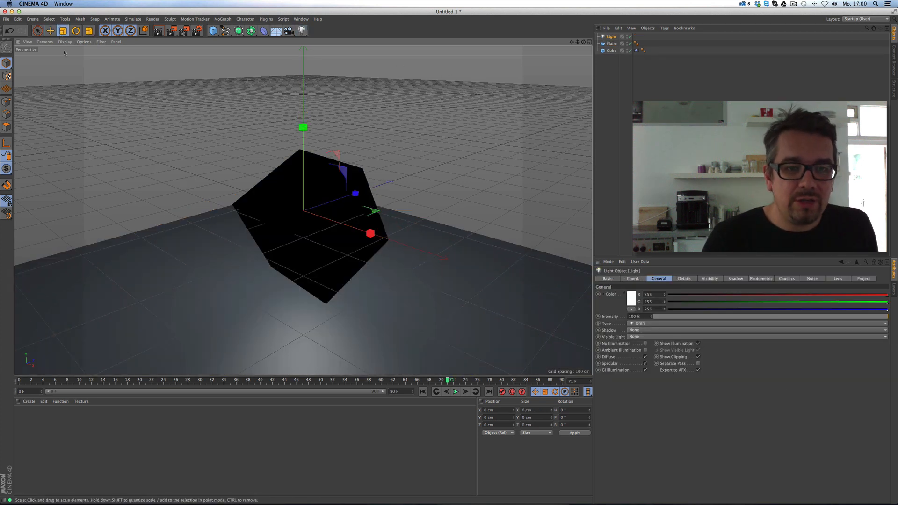
pyautogui.click(50, 31)
pyautogui.moveTo(132, 184); pyautogui.dragTo(297, 62)
pyautogui.click(600, 36)
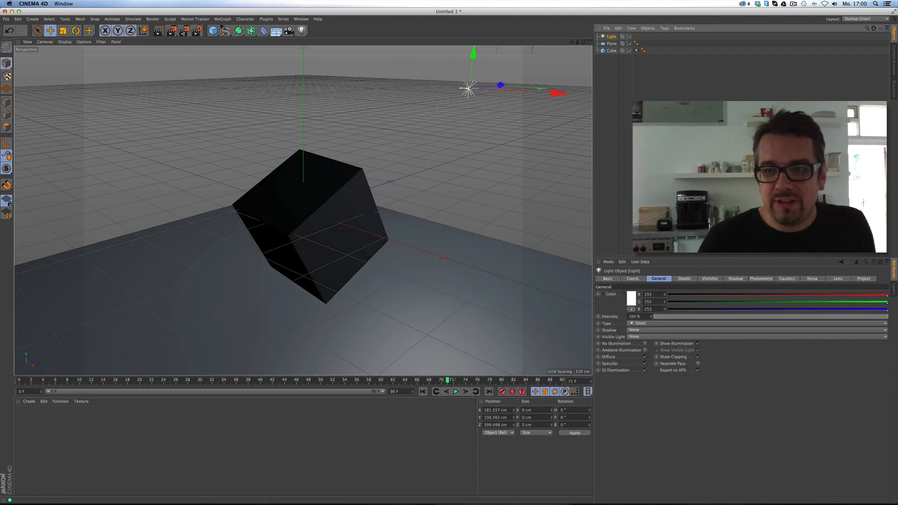
pyautogui.click(667, 333)
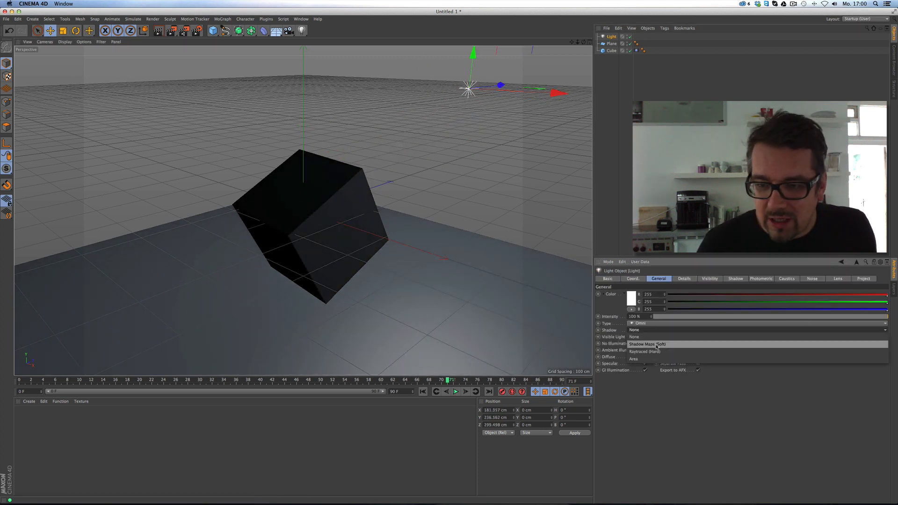
pyautogui.click(669, 361)
pyautogui.moveTo(857, 309); pyautogui.dragTo(826, 309)
pyautogui.click(862, 302)
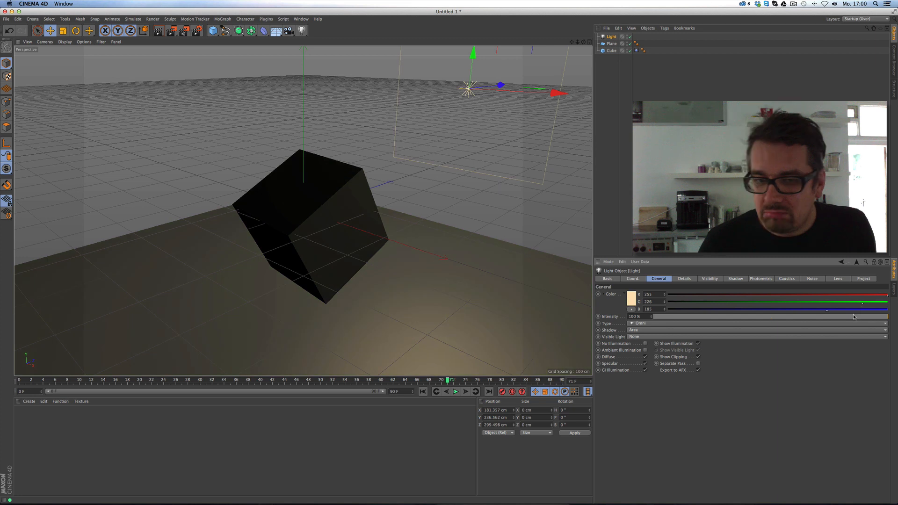
# Give the light 80 % dark-blue shadows and lower its intensity to 88 %.
pyautogui.click(734, 278)
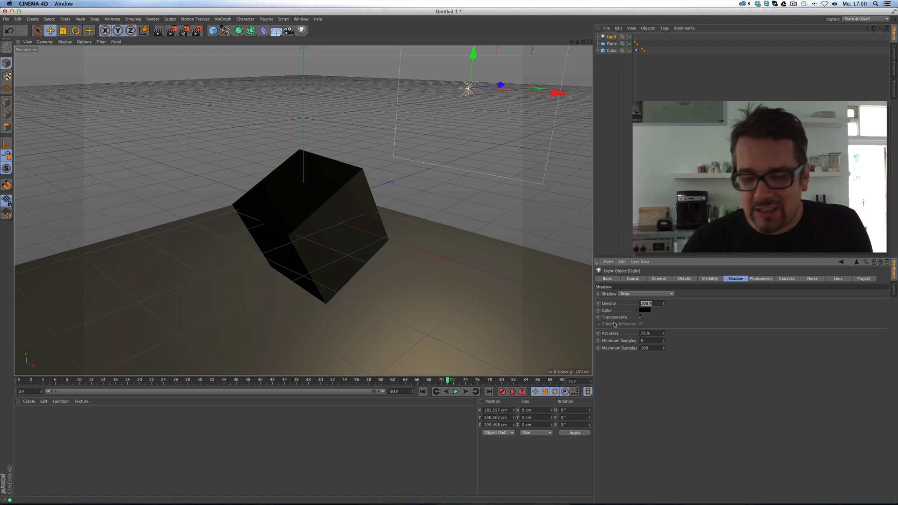
pyautogui.press('Return')
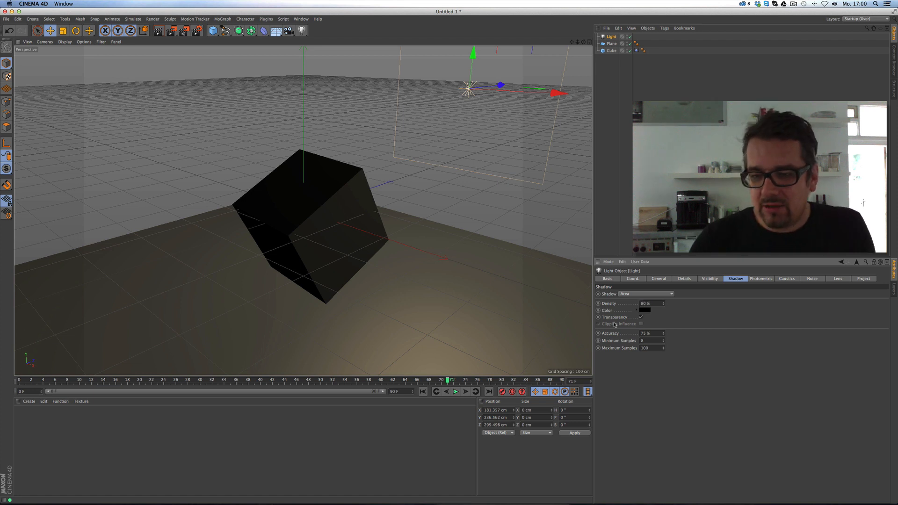
pyautogui.click(645, 310)
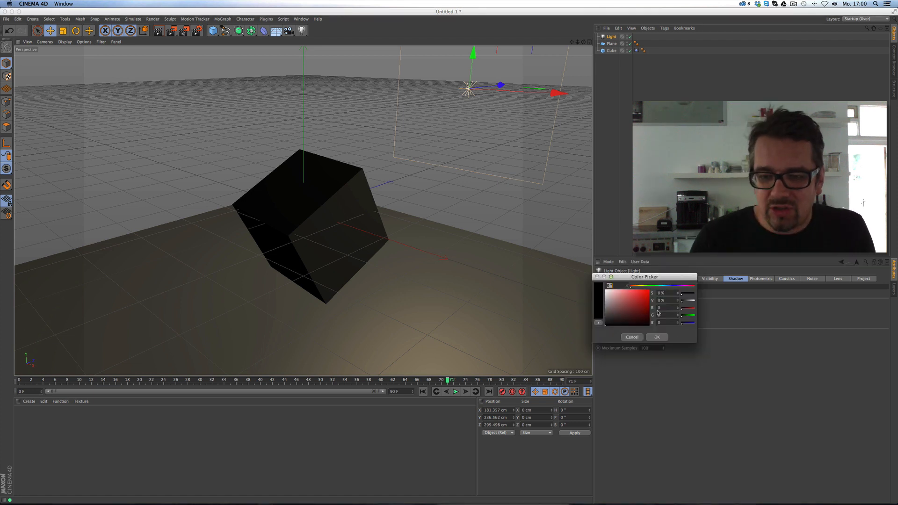
pyautogui.click(668, 286)
pyautogui.click(627, 323)
pyautogui.click(656, 336)
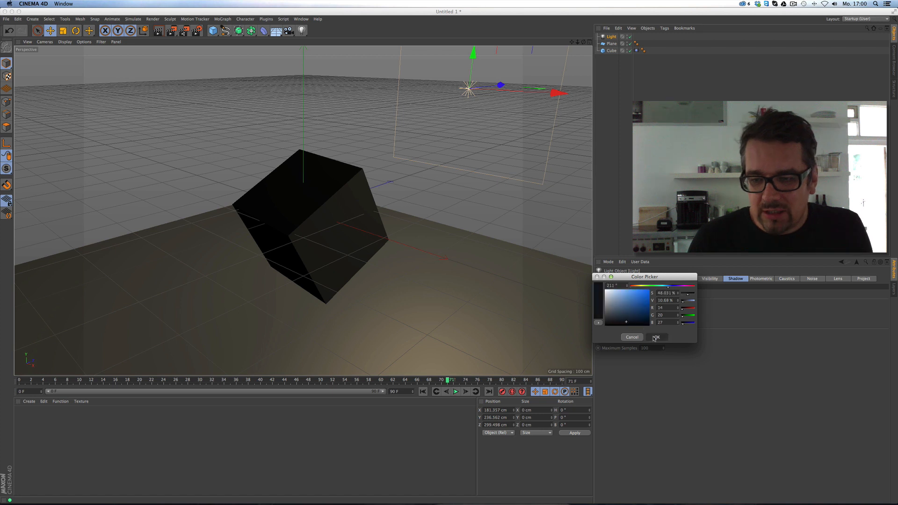
pyautogui.click(658, 279)
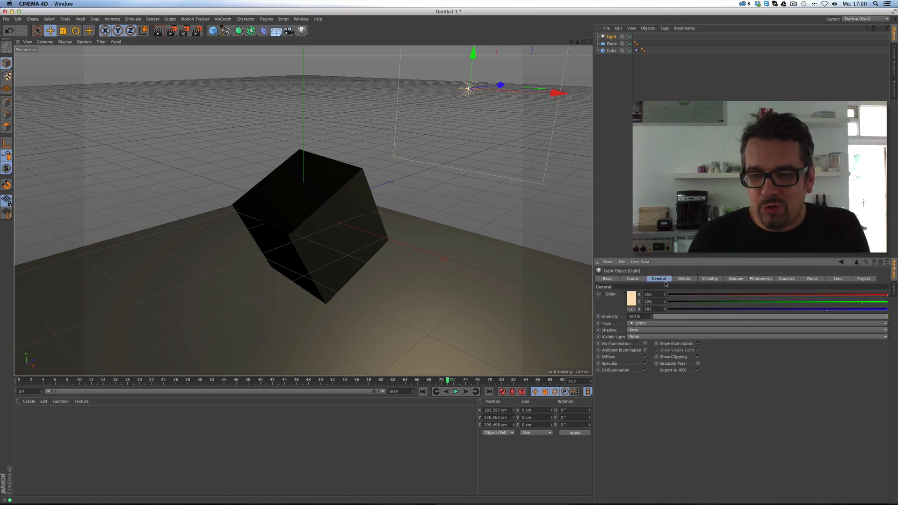
pyautogui.click(860, 316)
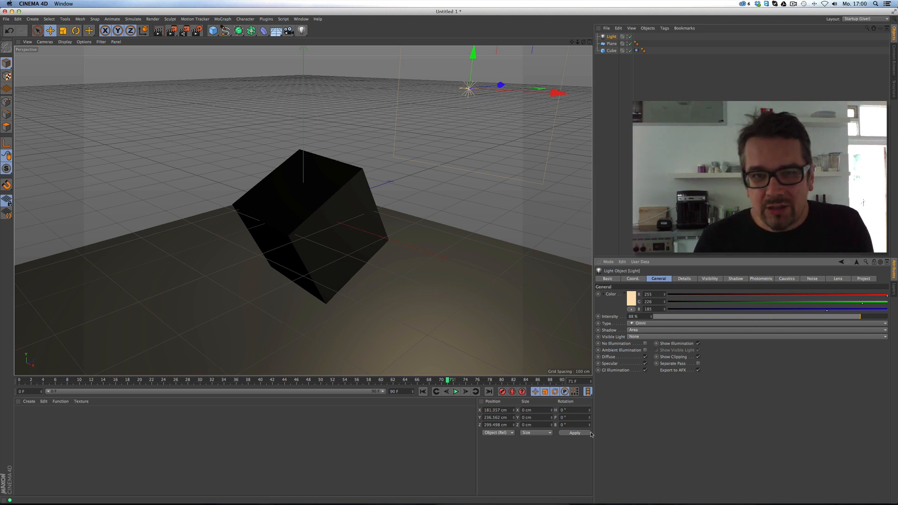
# Set the render output preset to HDV/HDTV 720 29.97 and render a viewport preview.
pyautogui.click(197, 30)
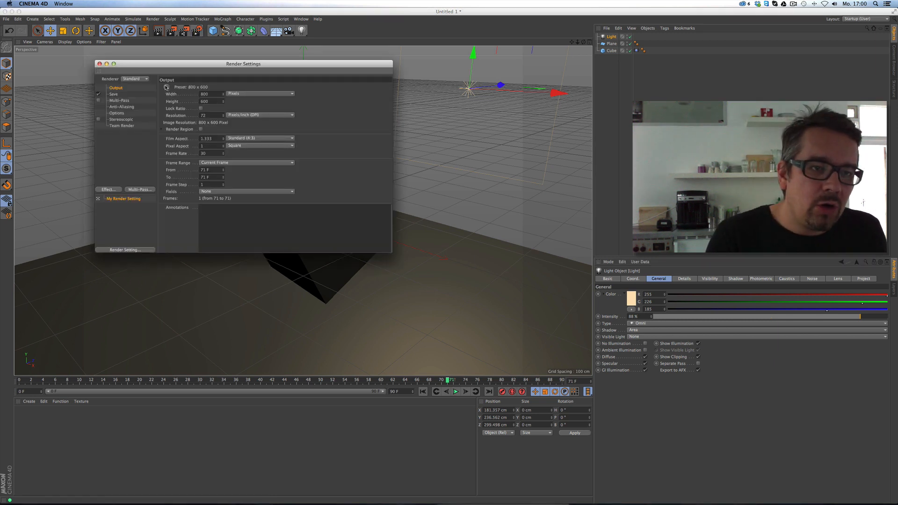
pyautogui.click(166, 87)
pyautogui.moveTo(182, 108)
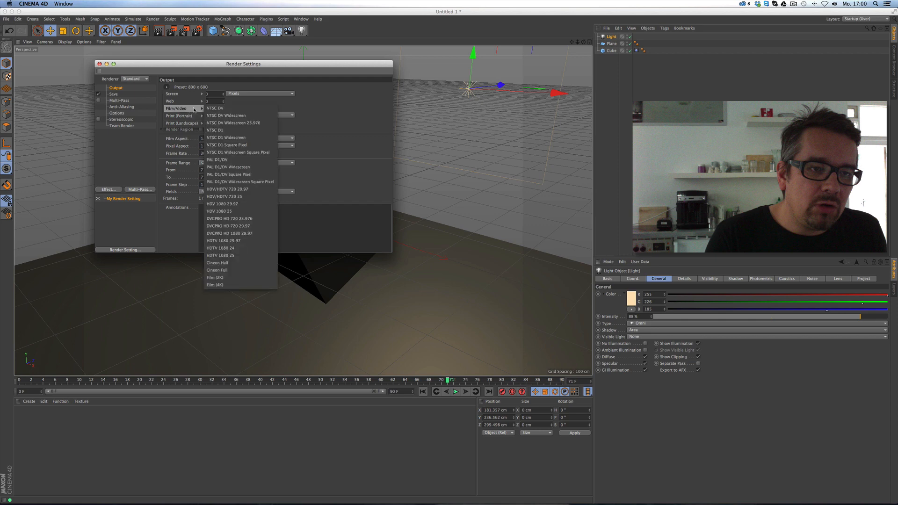
pyautogui.click(251, 191)
pyautogui.click(99, 63)
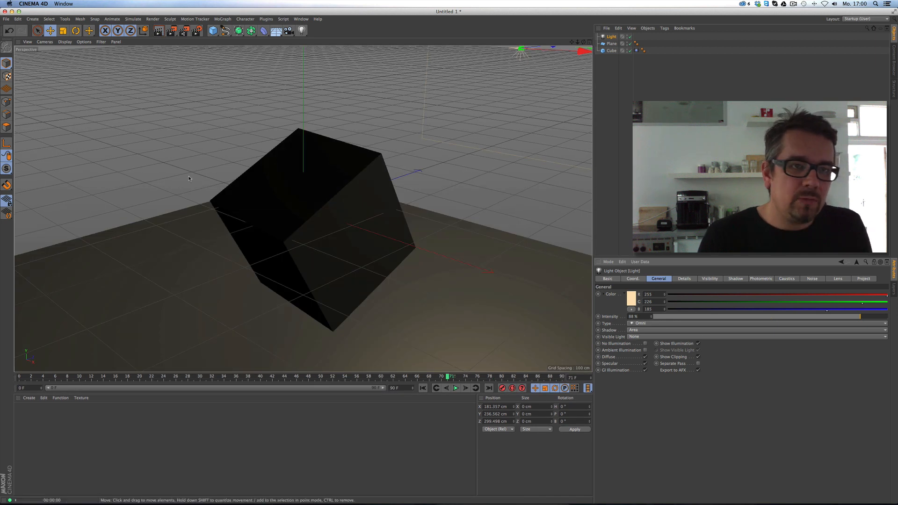
pyautogui.press('super+r')
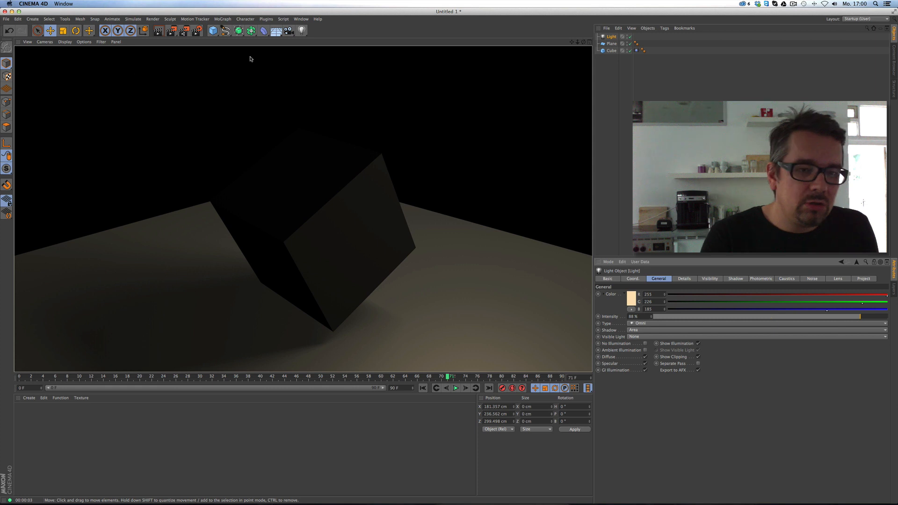
pyautogui.moveTo(577, 41); pyautogui.dragTo(554, 42)
# Enable Fillet on the cube with a 1 cm radius and re-render the view.
pyautogui.click(611, 51)
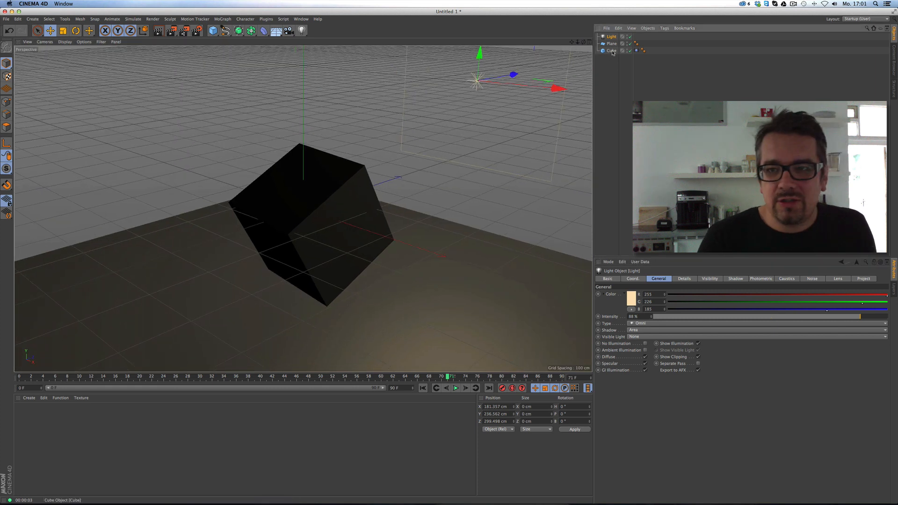
pyautogui.click(638, 325)
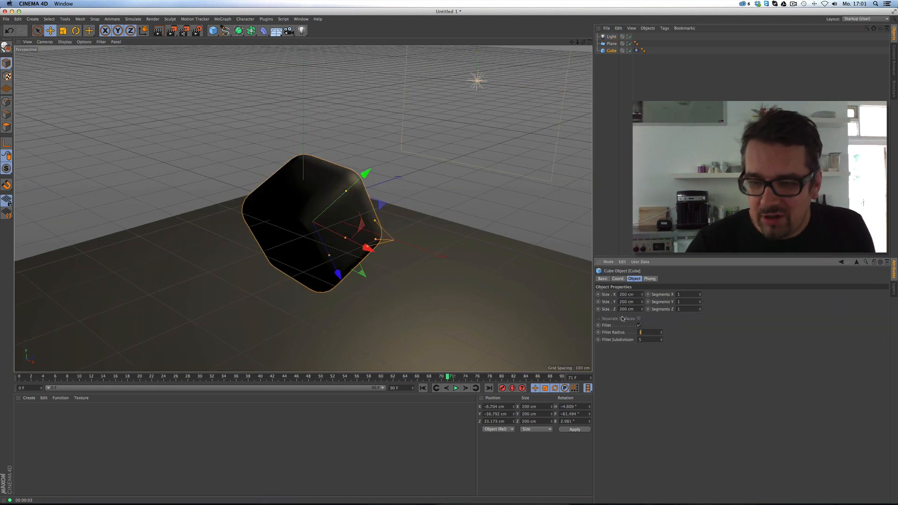
pyautogui.write('1')
pyautogui.press('Return')
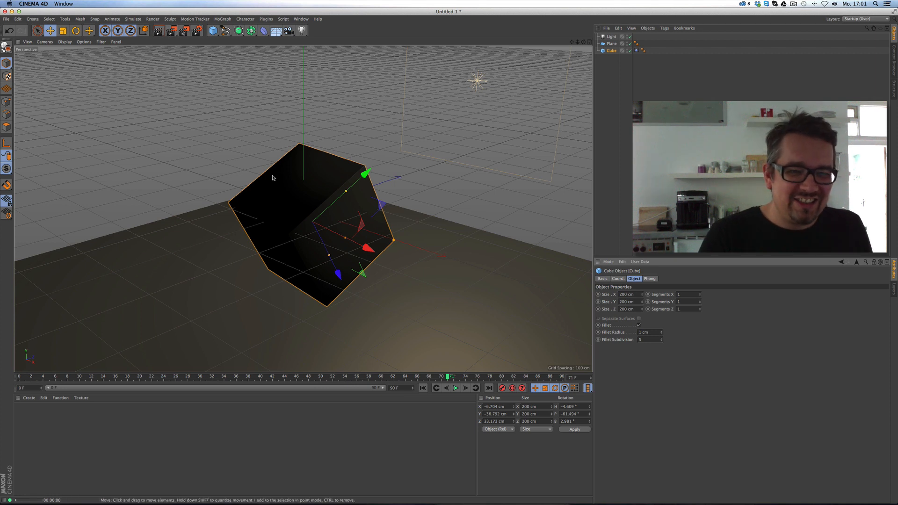
pyautogui.press('super+r')
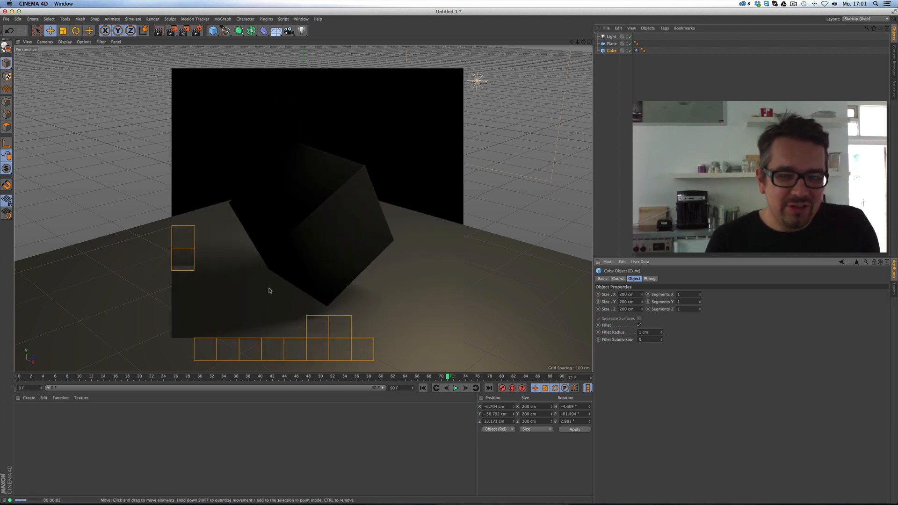
pyautogui.click(29, 397)
pyautogui.moveTo(39, 420)
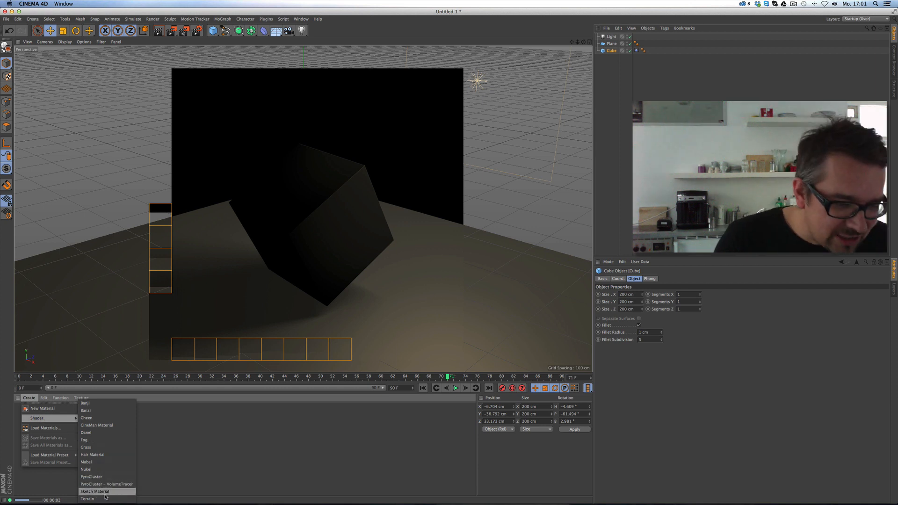
# Create a new material Mat with a GGX reflectance layer and Average attenuation.
pyautogui.click(42, 408)
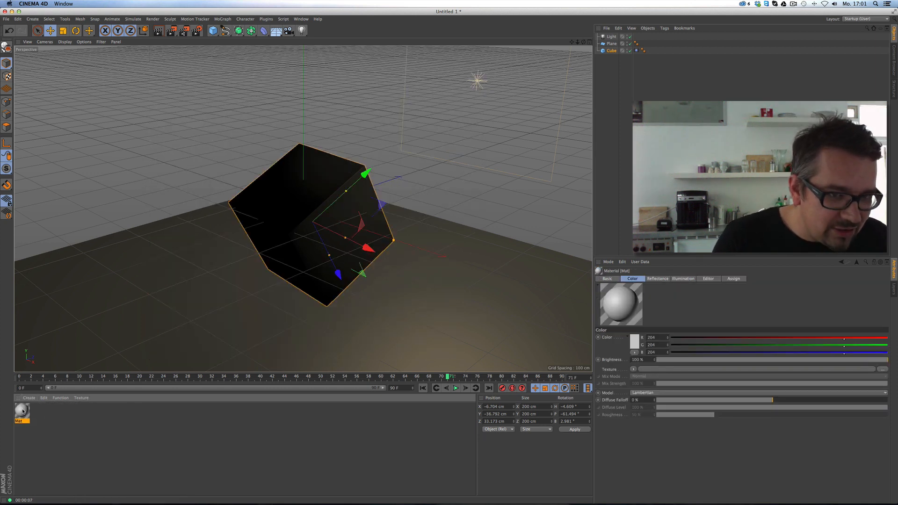
pyautogui.doubleClick(21, 411)
pyautogui.moveTo(240, 47); pyautogui.dragTo(577, 118)
pyautogui.click(460, 222)
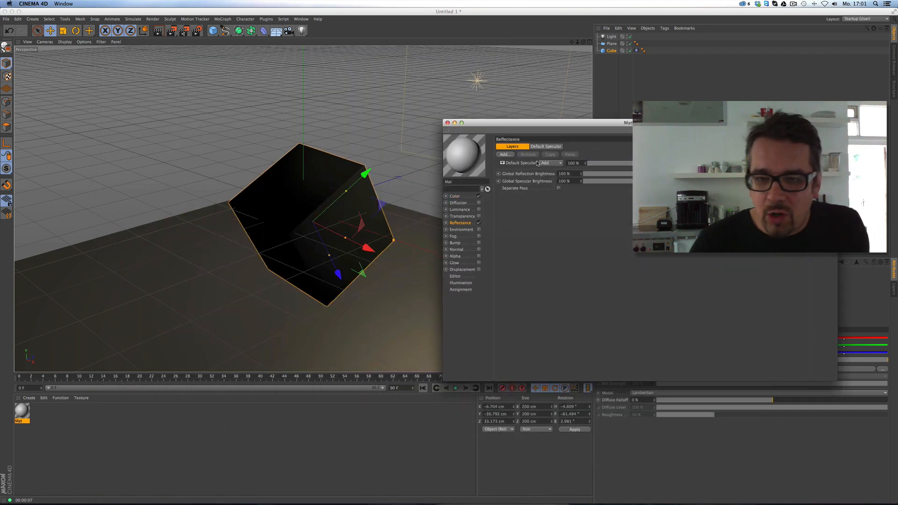
pyautogui.click(505, 154)
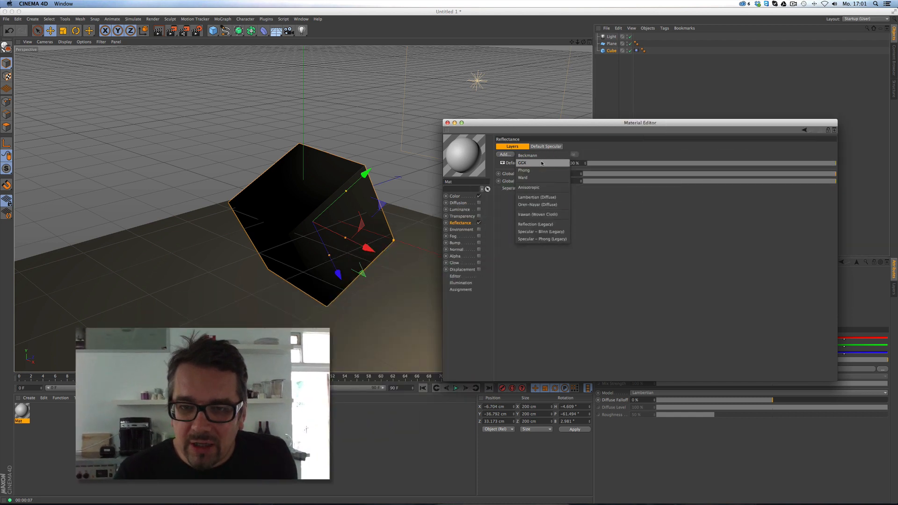
pyautogui.click(541, 162)
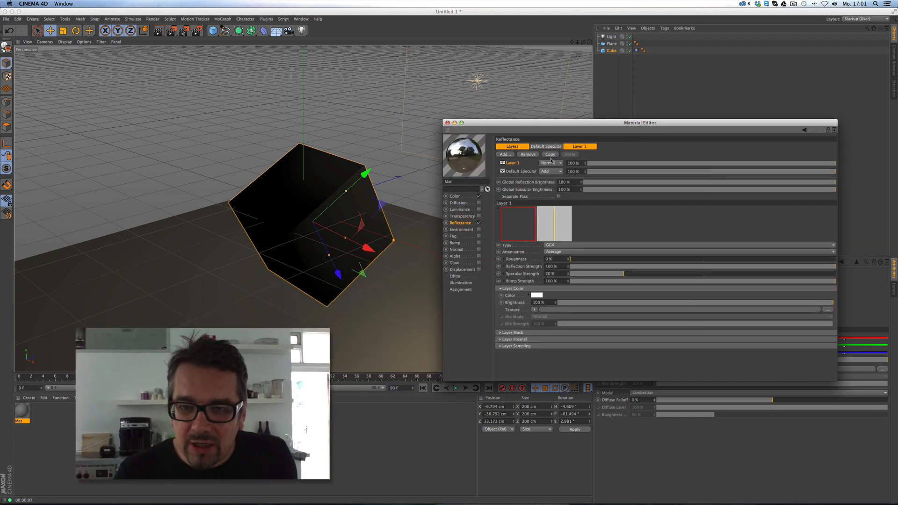
pyautogui.click(569, 252)
pyautogui.click(570, 253)
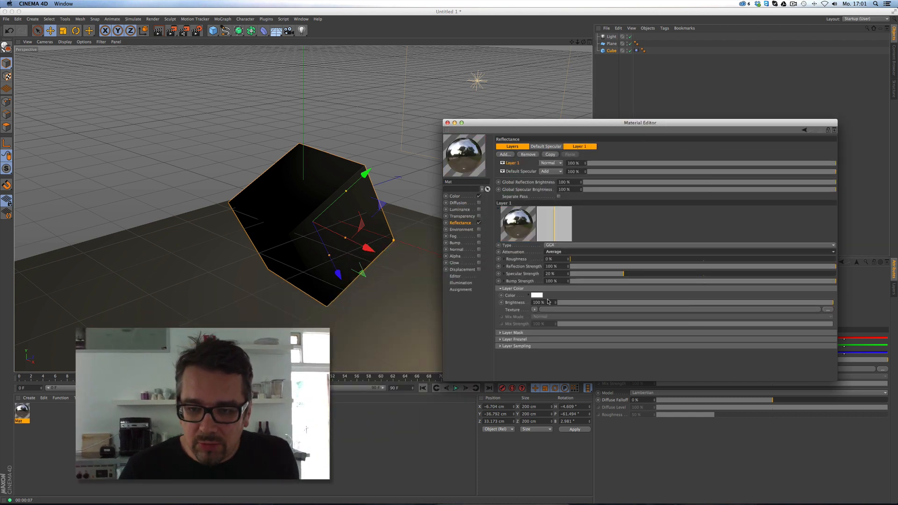
# Set the layer's Fresnel to Conductor with the Iron preset and apply Mat to the cube.
pyautogui.click(500, 339)
pyautogui.click(545, 346)
pyautogui.click(544, 360)
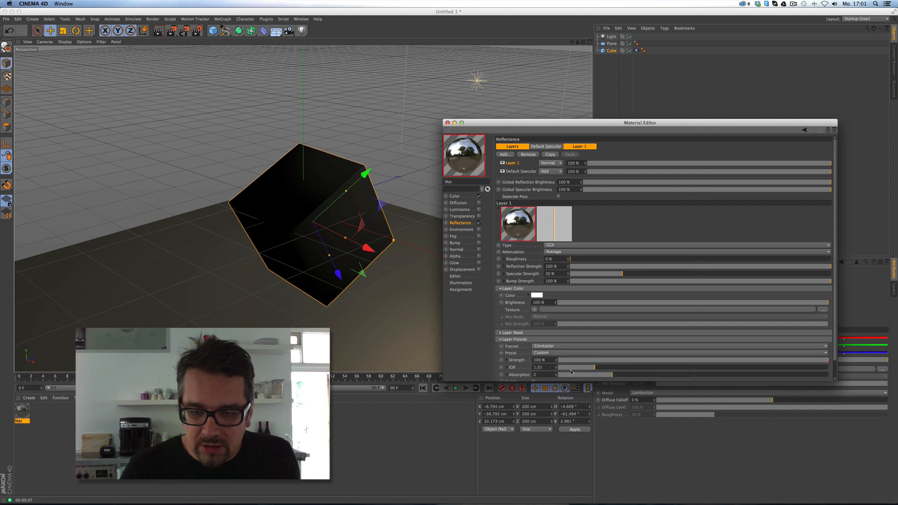
pyautogui.click(565, 353)
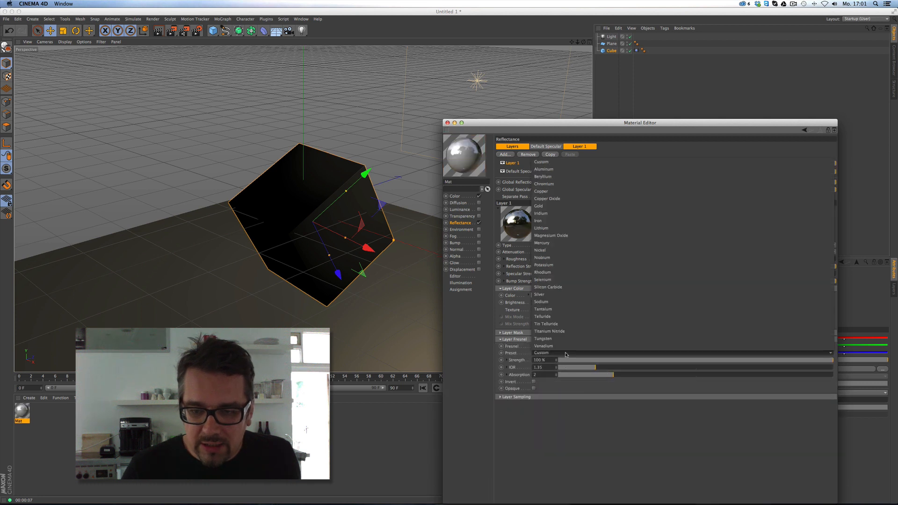
pyautogui.click(583, 221)
pyautogui.click(447, 122)
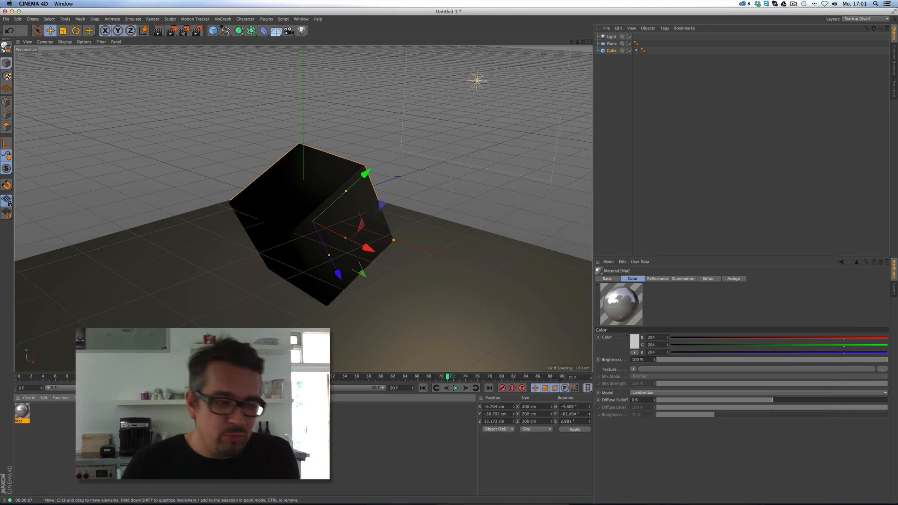
pyautogui.moveTo(20, 410); pyautogui.dragTo(283, 198)
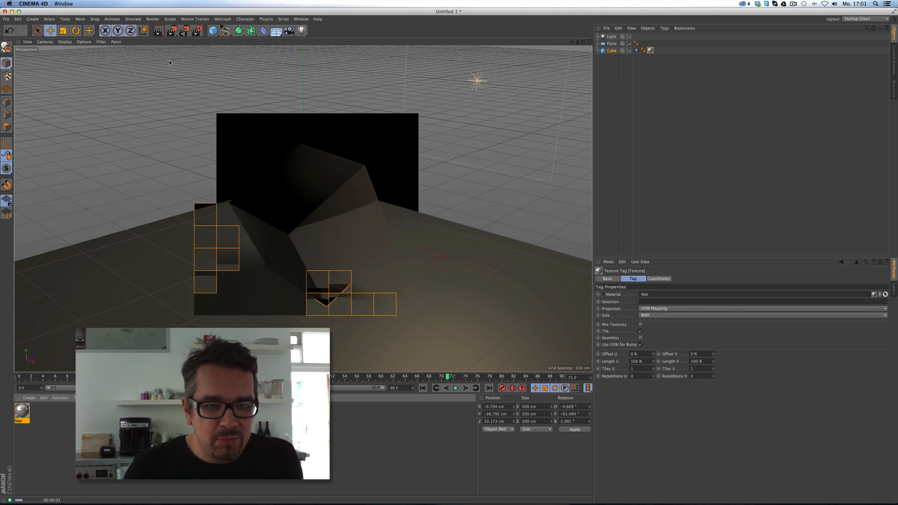
# Raise the Mat reflection roughness to 4 % and render the viewport.
pyautogui.doubleClick(22, 410)
pyautogui.moveTo(295, 49); pyautogui.dragTo(619, 47)
pyautogui.click(562, 188)
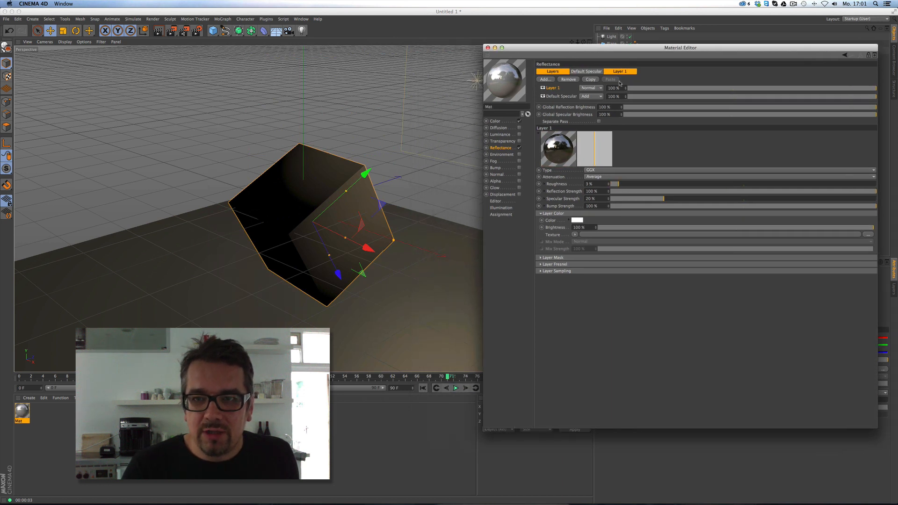
pyautogui.click(620, 183)
pyautogui.click(540, 264)
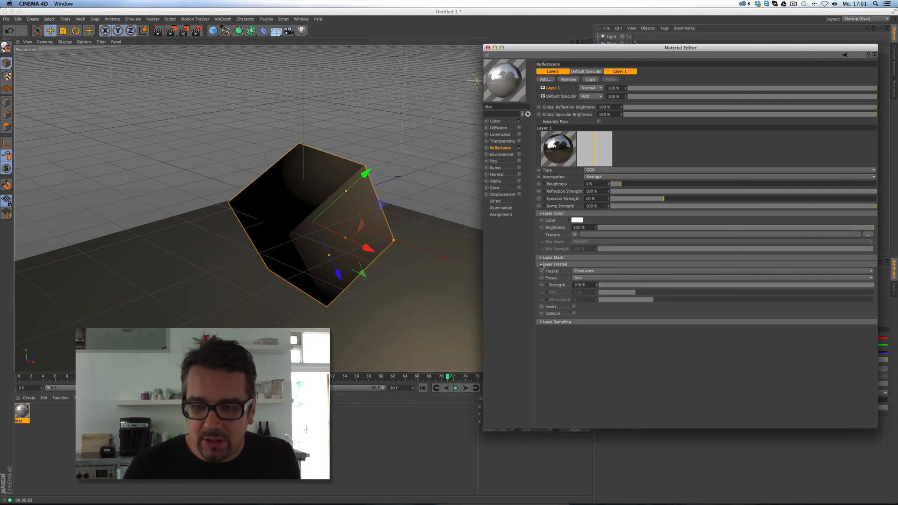
pyautogui.click(541, 264)
pyautogui.press('super+r')
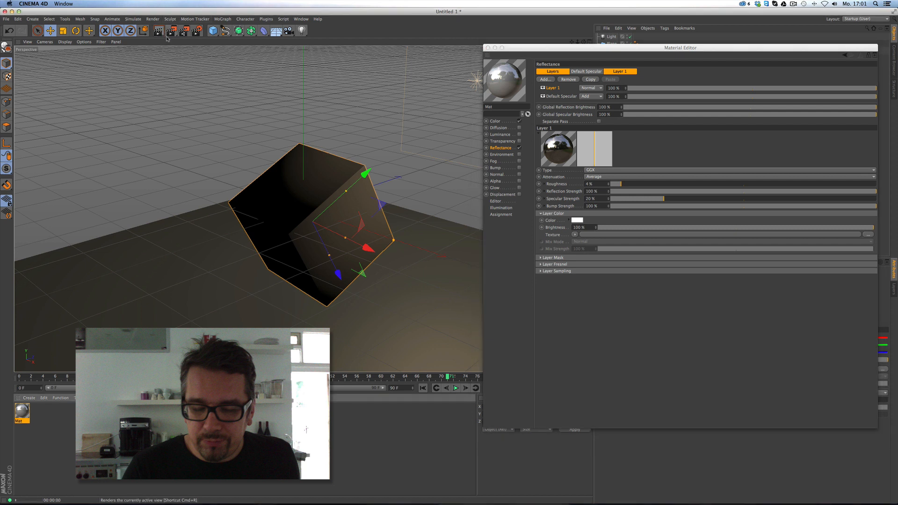
# Apply the Mat material to the plane.
pyautogui.moveTo(877, 428); pyautogui.dragTo(818, 423)
pyautogui.moveTo(531, 47); pyautogui.dragTo(550, 127)
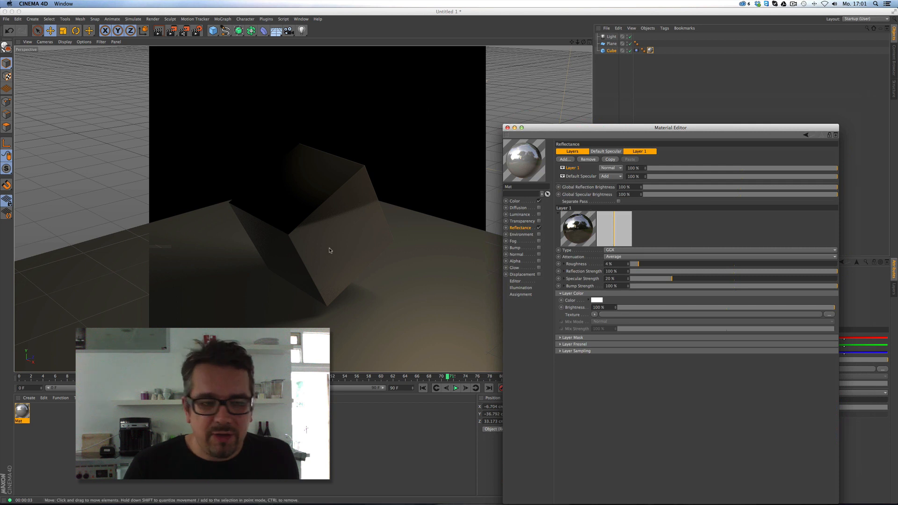
pyautogui.click(23, 408)
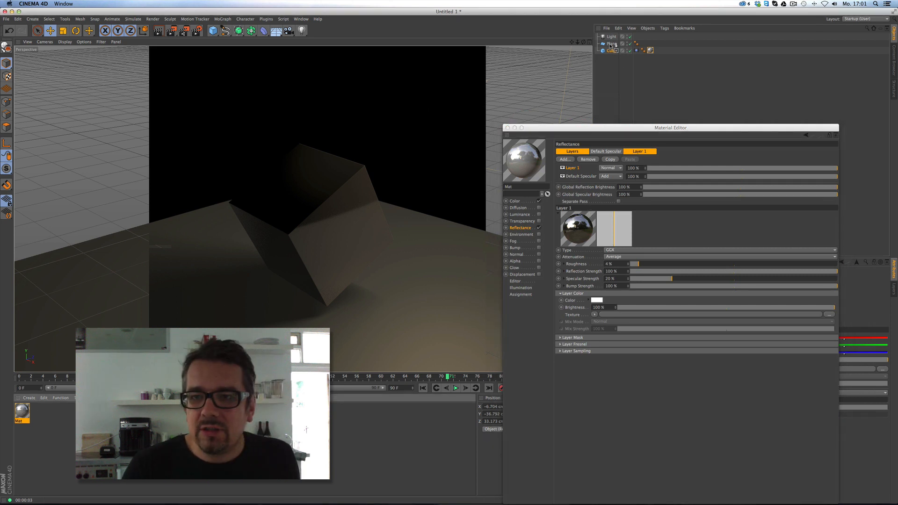
pyautogui.moveTo(610, 45); pyautogui.dragTo(610, 44)
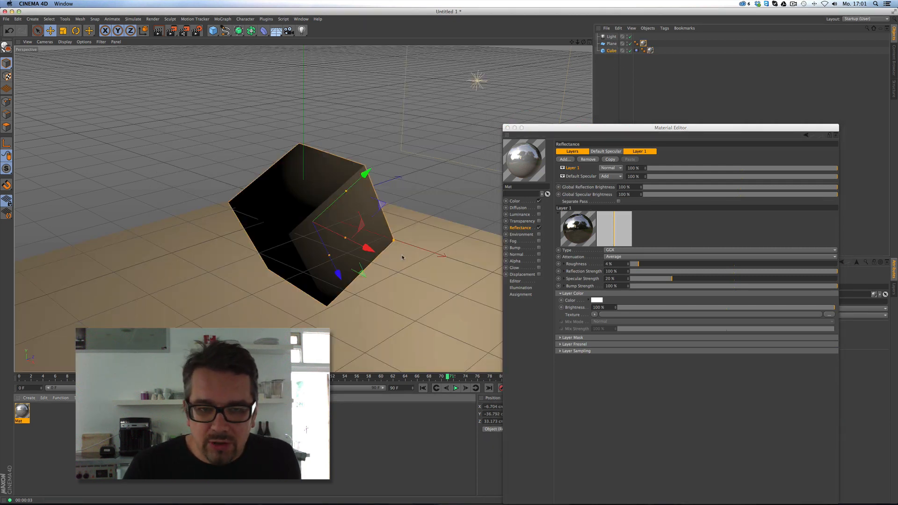
# Create a second material, Mat.1, colour it teal (RGB 49, 204, 204), and apply it to the cube.
pyautogui.click(30, 397)
pyautogui.click(37, 408)
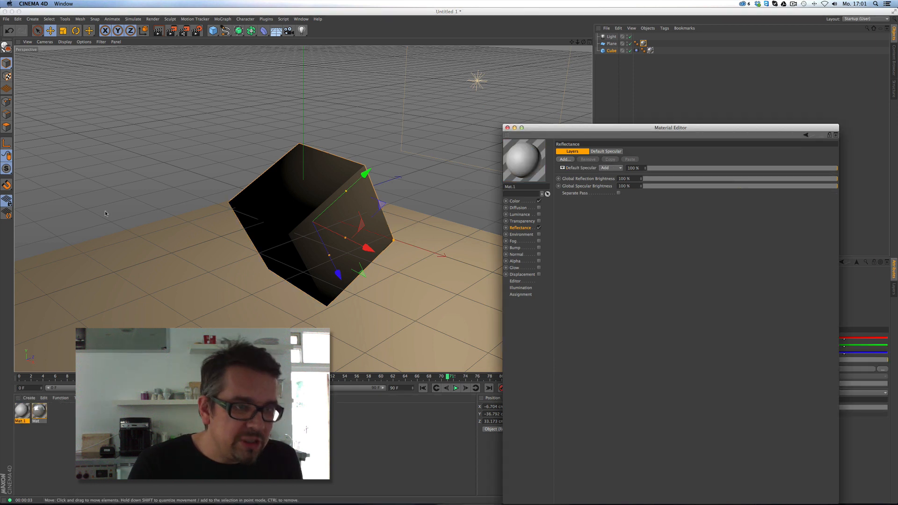
pyautogui.click(521, 201)
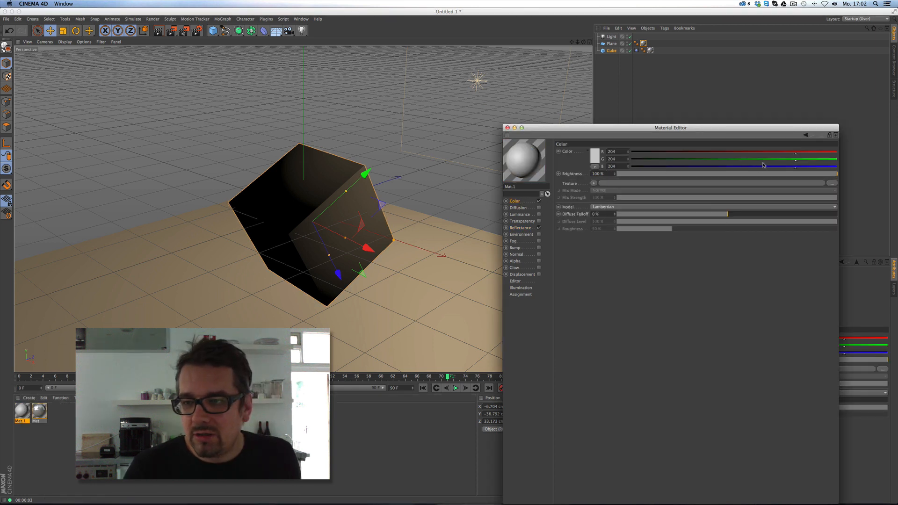
pyautogui.click(671, 153)
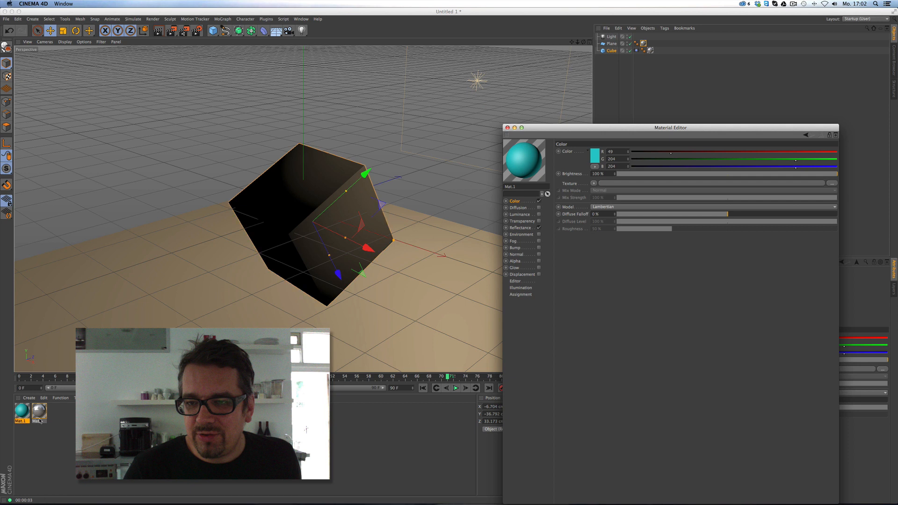
pyautogui.moveTo(40, 420); pyautogui.dragTo(471, 106)
pyautogui.moveTo(614, 49); pyautogui.dragTo(615, 50)
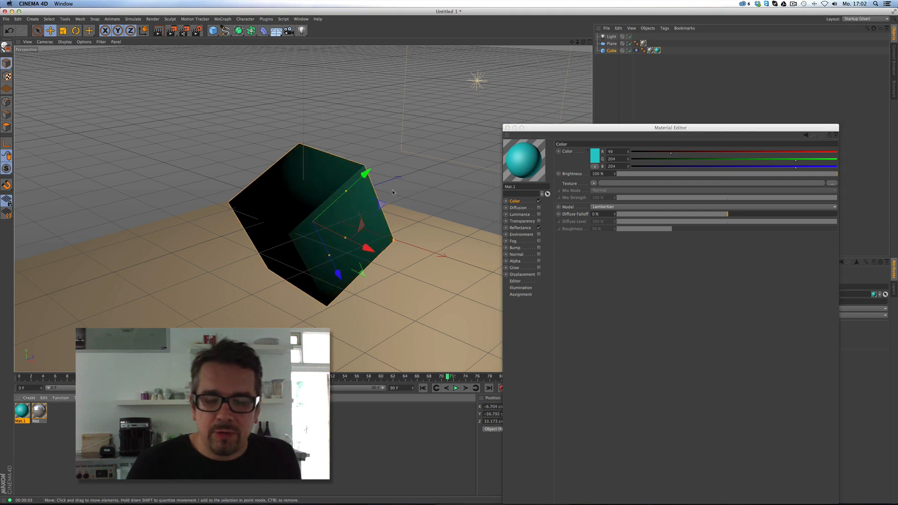
# Display Mat's reflectance Layer 1 (GGX, 4% roughness) and shift the material editor aside.
pyautogui.click(40, 412)
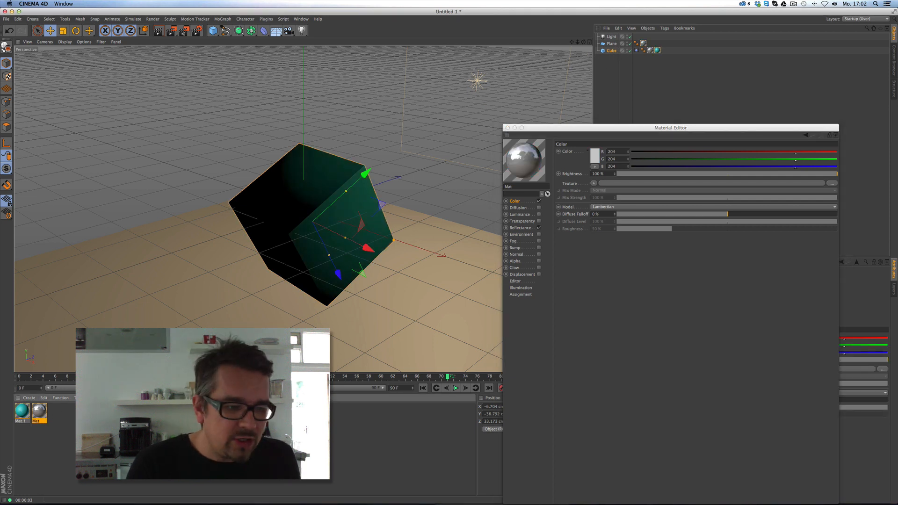
pyautogui.click(532, 227)
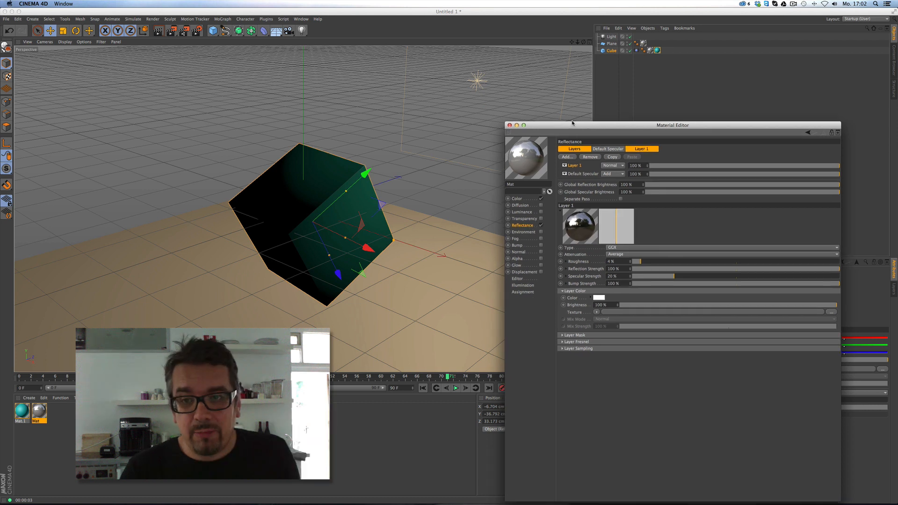
pyautogui.moveTo(608, 127); pyautogui.dragTo(658, 62)
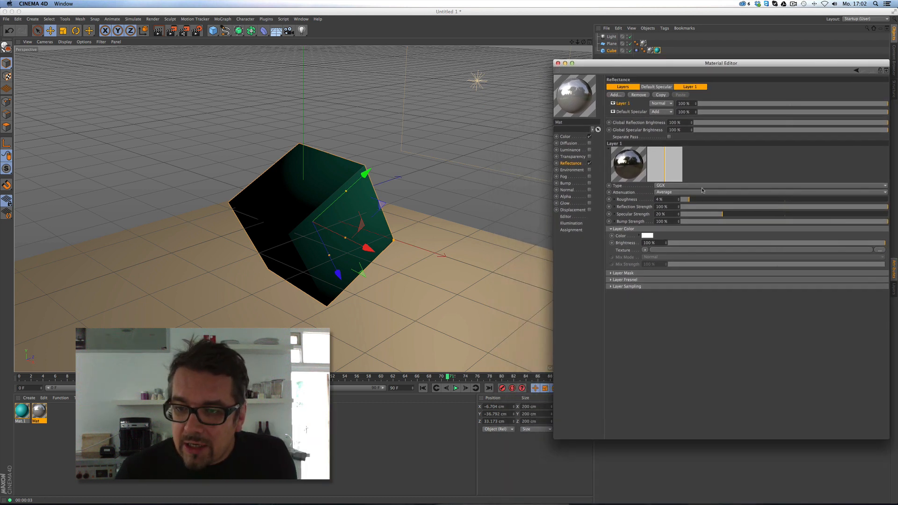
pyautogui.moveTo(745, 68); pyautogui.dragTo(730, 71)
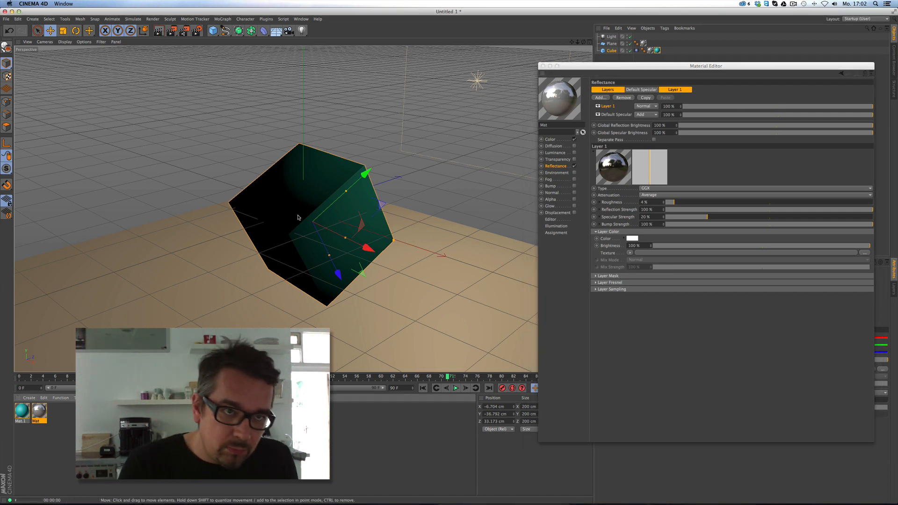
# Render the viewport, reframe the view on the cube and plane, and render again.
pyautogui.click(157, 30)
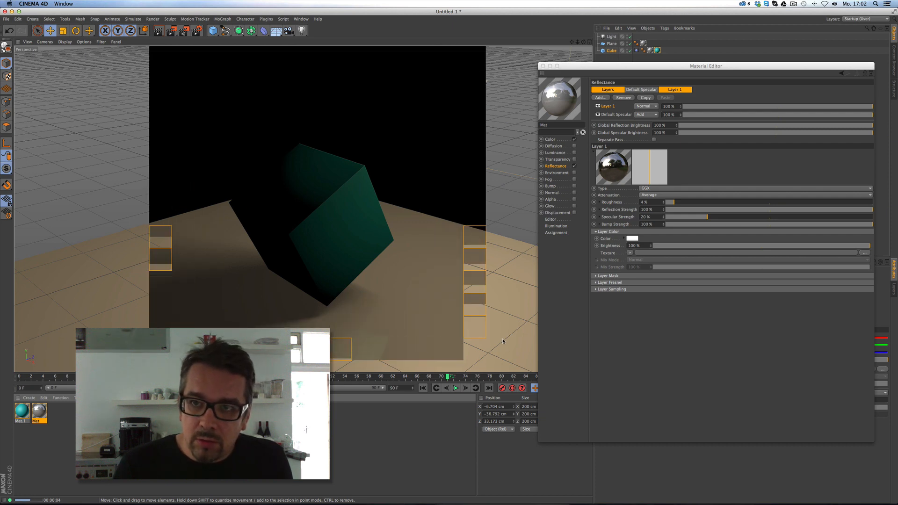
pyautogui.click(565, 49)
pyautogui.moveTo(572, 43); pyautogui.dragTo(575, 1)
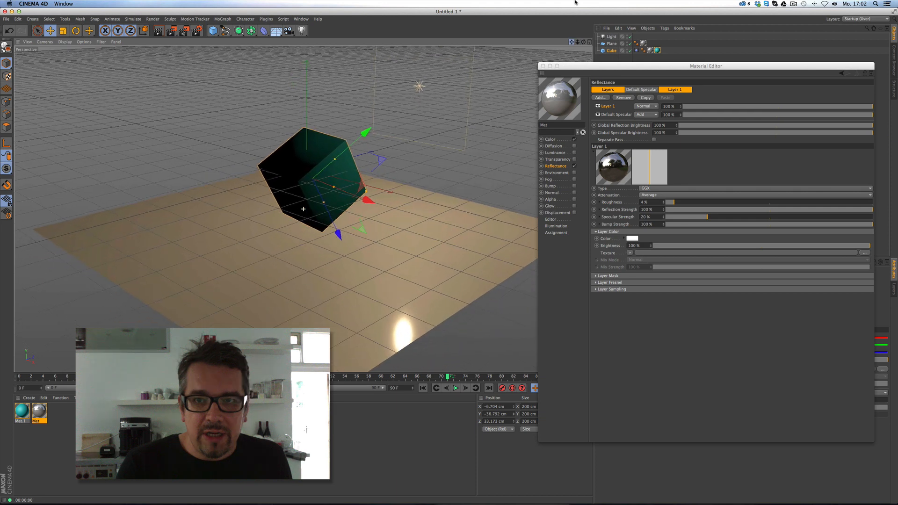
pyautogui.moveTo(583, 42); pyautogui.dragTo(588, 43)
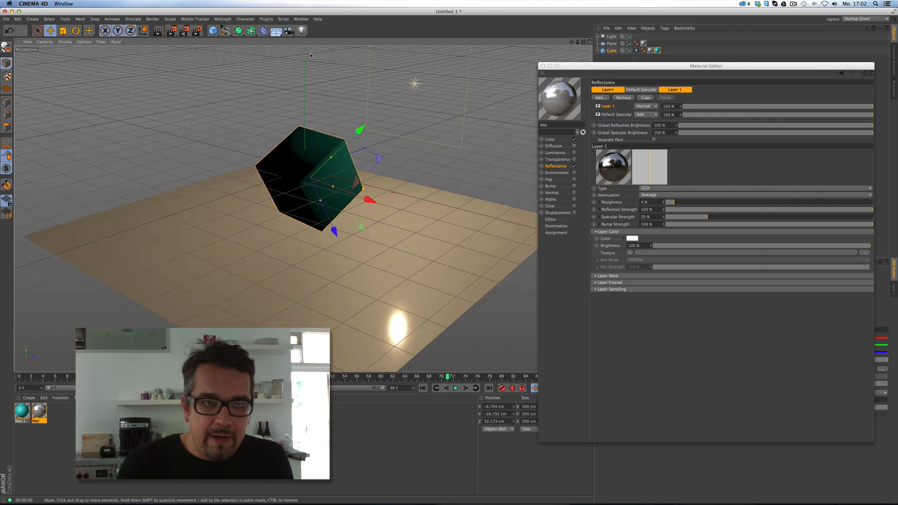
pyautogui.click(158, 31)
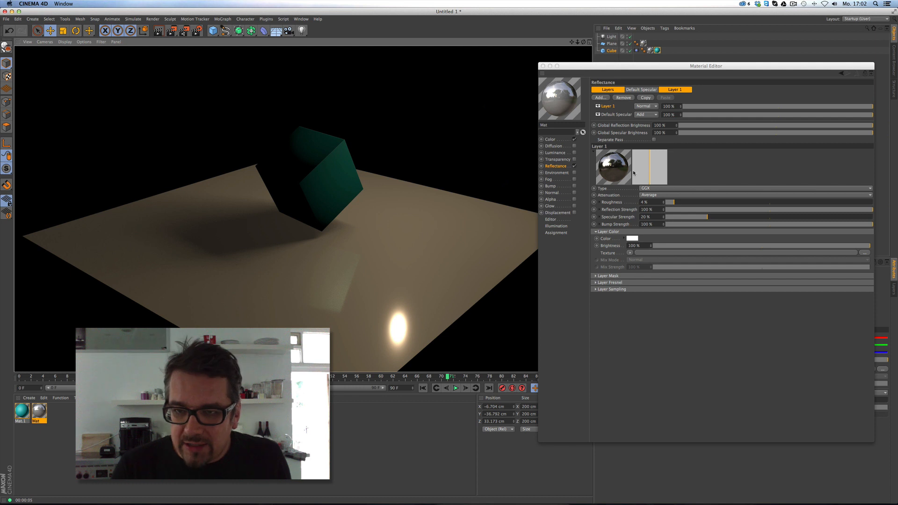
# Enable Distance Dim in the reflection layer's sampling settings and render to see the effect.
pyautogui.click(595, 289)
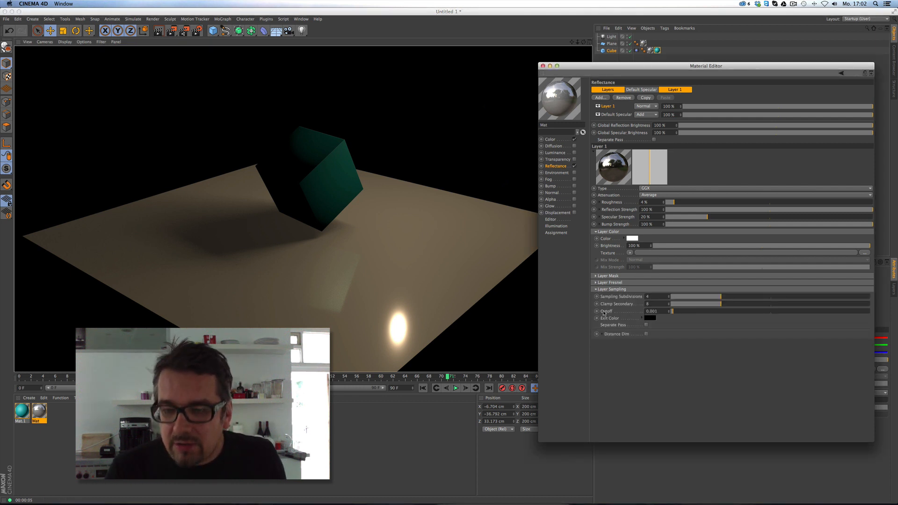
pyautogui.click(646, 334)
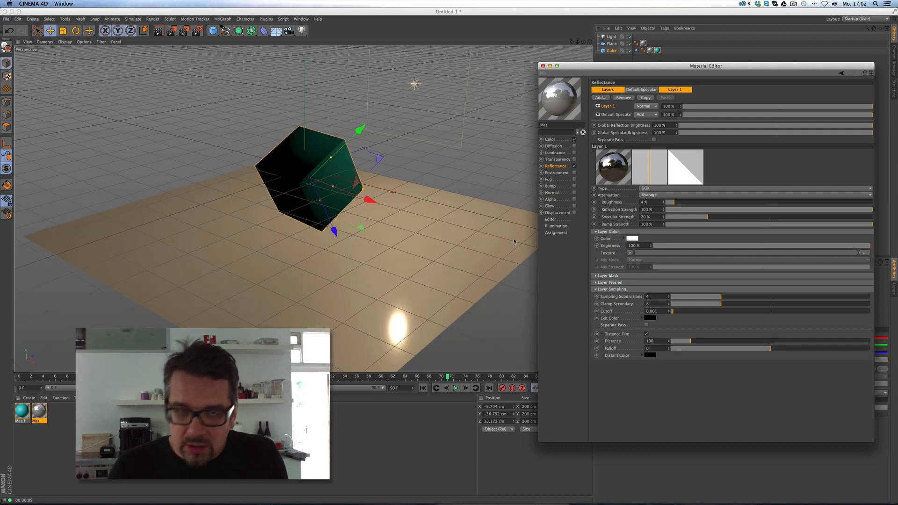
pyautogui.click(181, 117)
pyautogui.press('super+r')
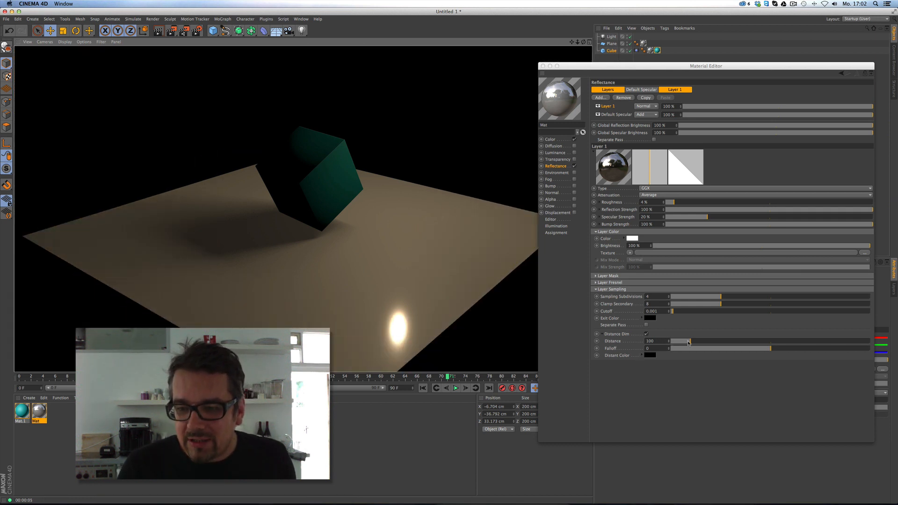
# Set reflection roughness to 0% and raise the dim distance to 503, re-rendering to compare.
pyautogui.moveTo(688, 342); pyautogui.dragTo(739, 342)
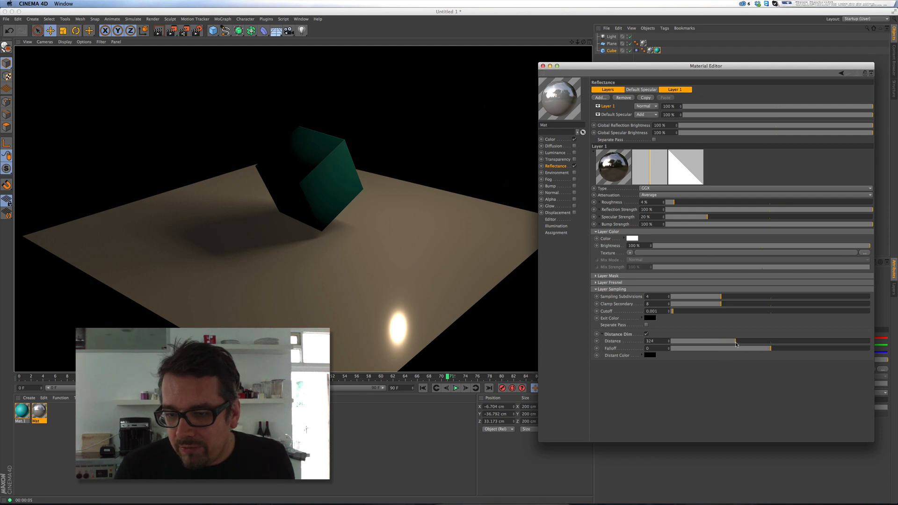
pyautogui.click(158, 31)
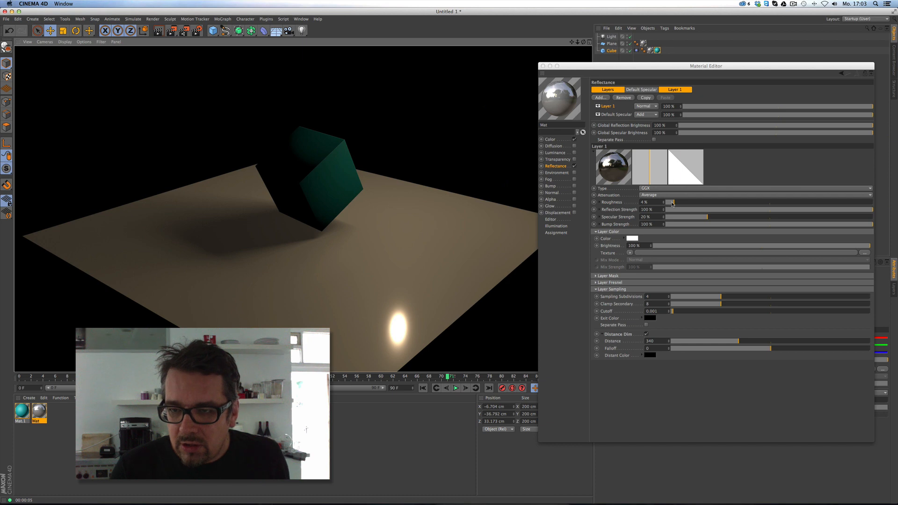
pyautogui.moveTo(672, 204); pyautogui.dragTo(666, 202)
pyautogui.moveTo(738, 341); pyautogui.dragTo(771, 341)
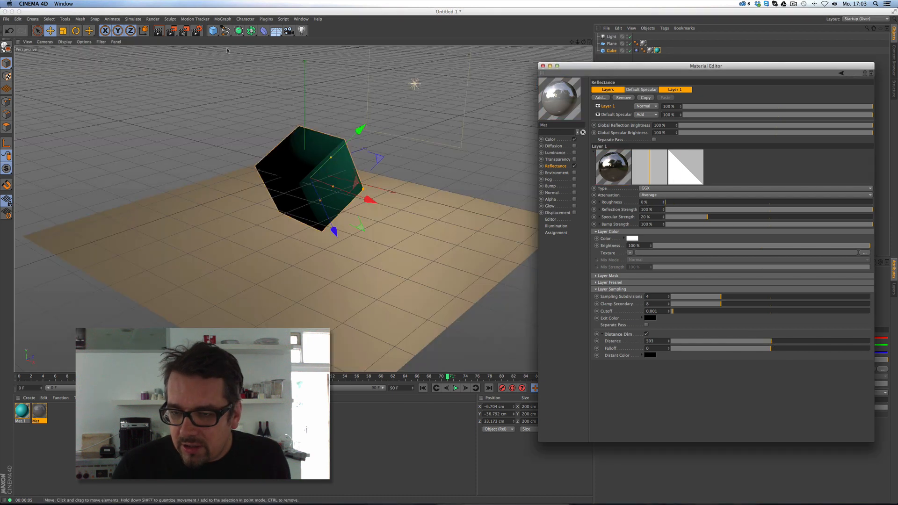
pyautogui.click(159, 31)
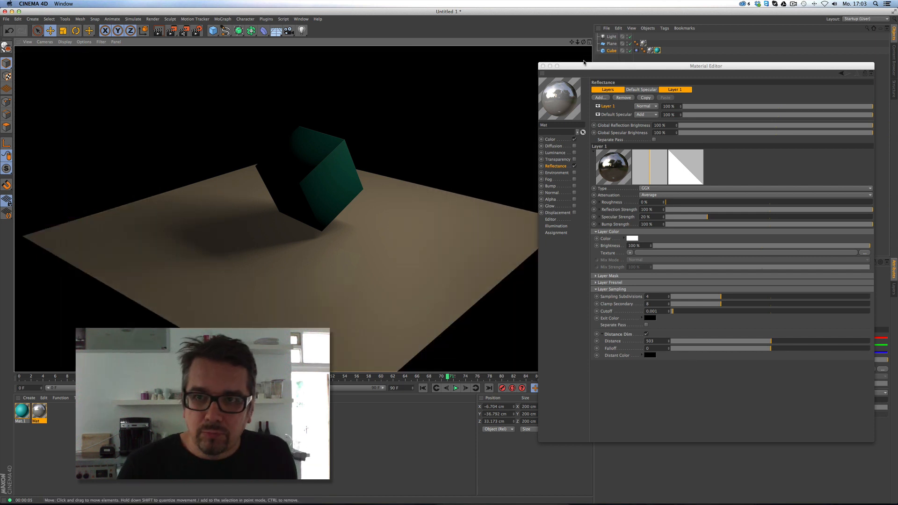
# Give Mat.1 a light-blue luminance (RGB 39, 186, 255) with lowered brightness, then render.
pyautogui.click(22, 411)
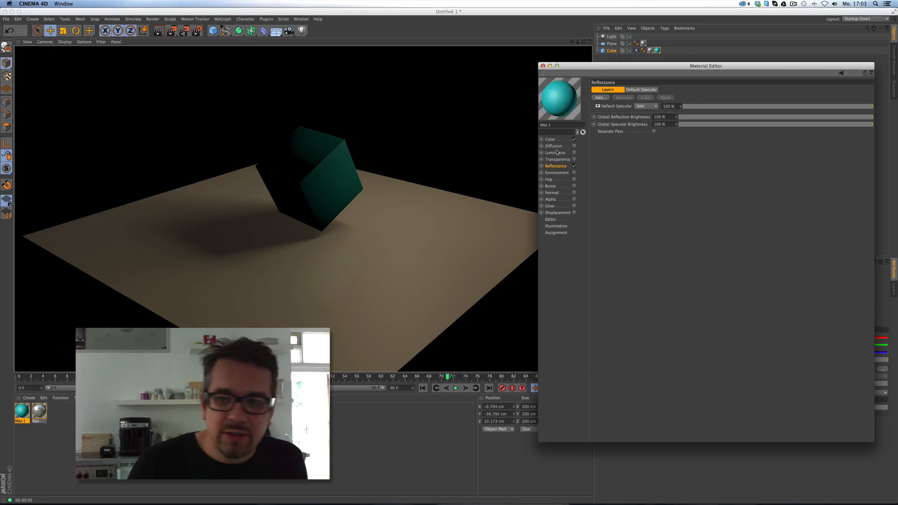
pyautogui.click(564, 140)
pyautogui.click(574, 152)
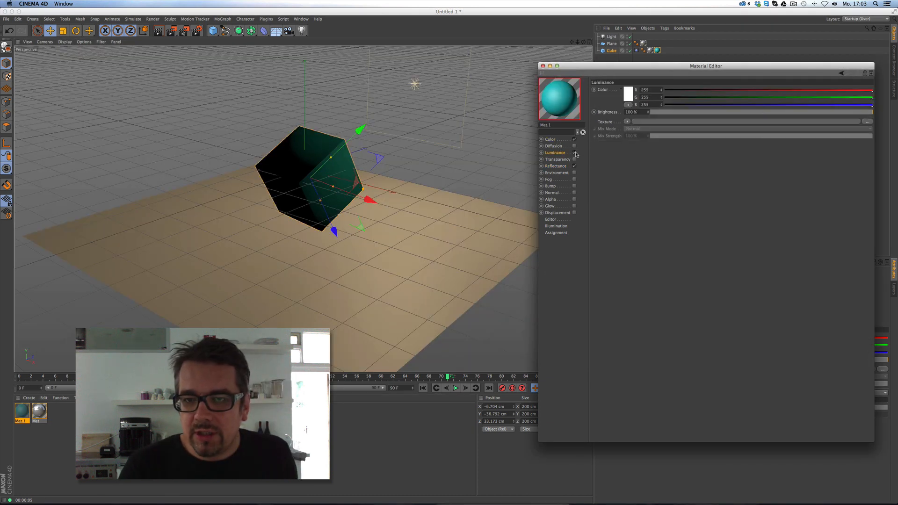
pyautogui.click(724, 98)
pyautogui.click(696, 90)
pyautogui.click(816, 98)
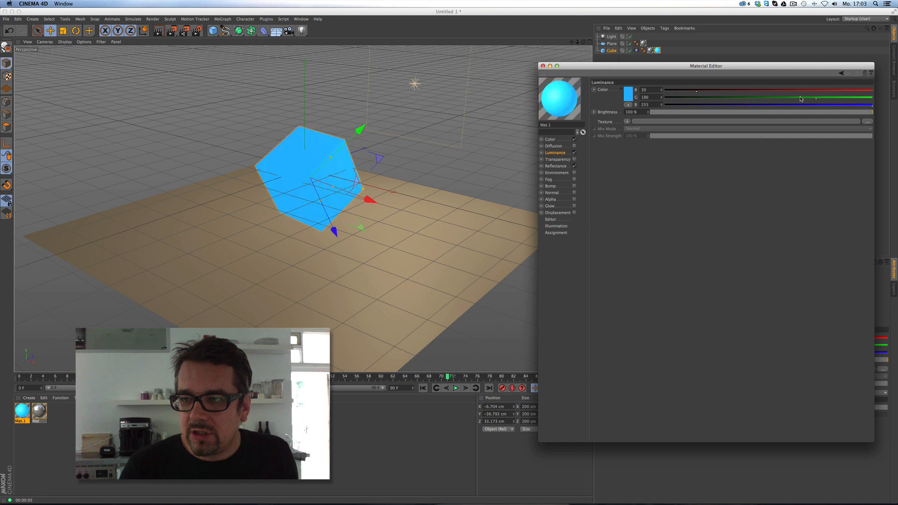
pyautogui.click(783, 112)
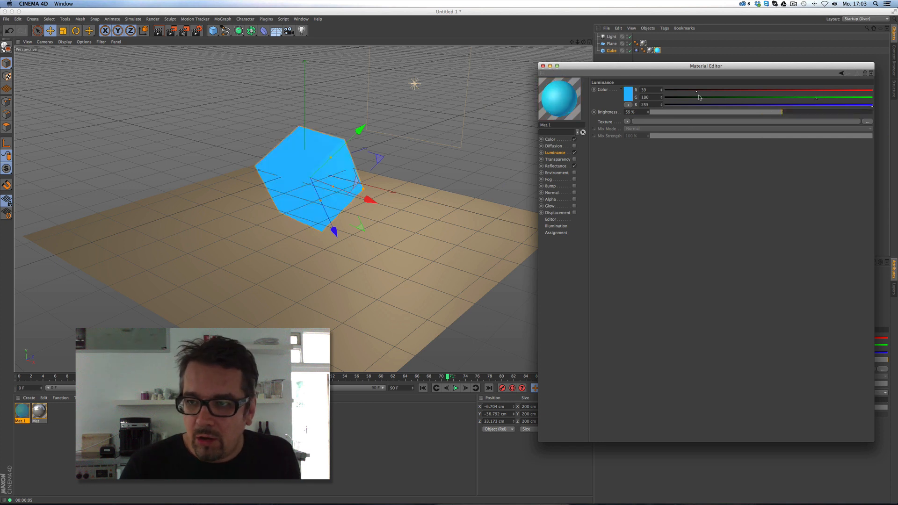
pyautogui.click(542, 66)
pyautogui.click(159, 30)
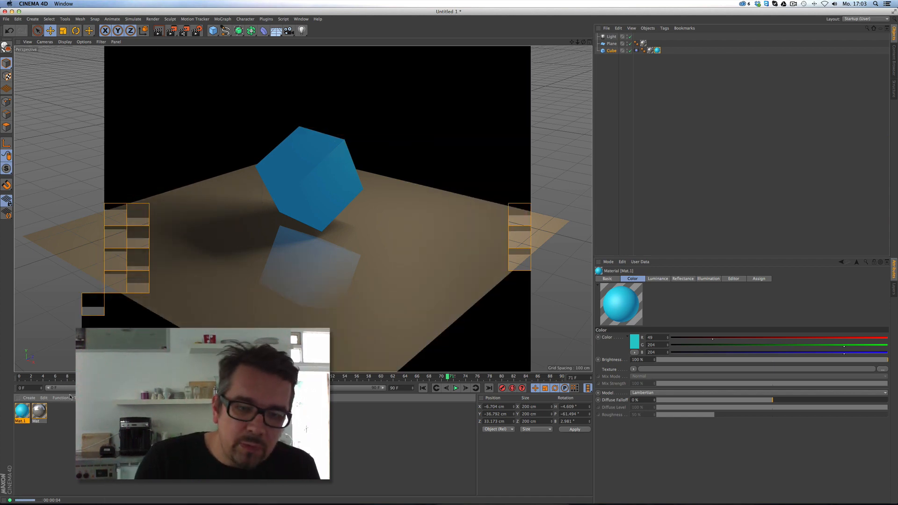
# Bring up the Mat material's reflectance layer sampling settings in the material editor.
pyautogui.doubleClick(39, 411)
pyautogui.moveTo(187, 45); pyautogui.dragTo(636, 77)
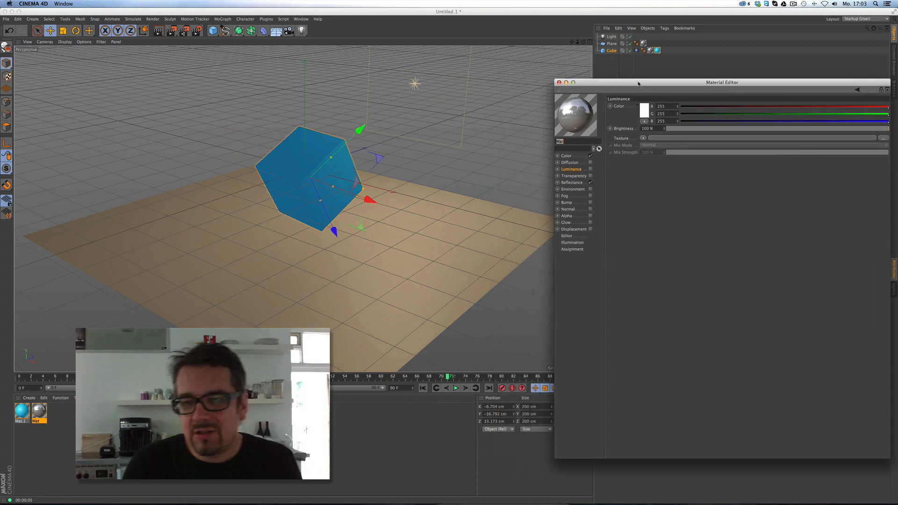
pyautogui.click(567, 155)
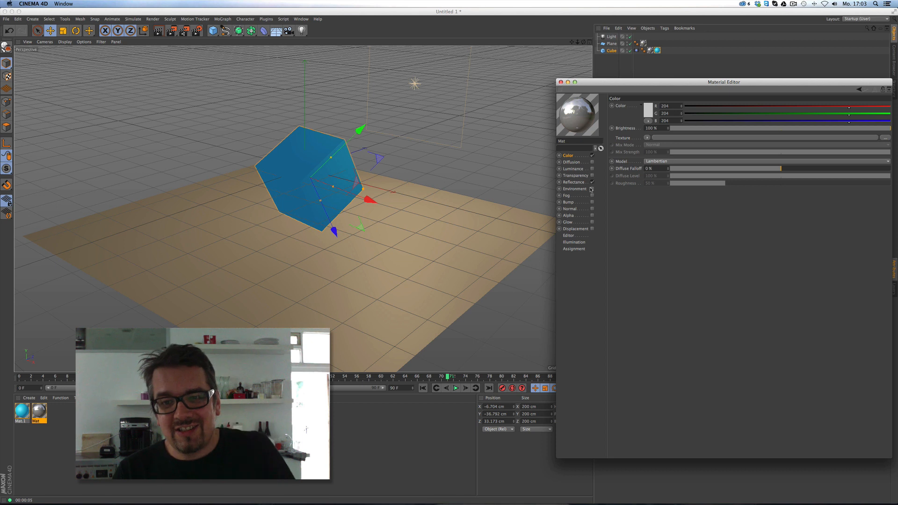
pyautogui.click(573, 182)
pyautogui.moveTo(711, 93); pyautogui.dragTo(689, 89)
pyautogui.click(591, 302)
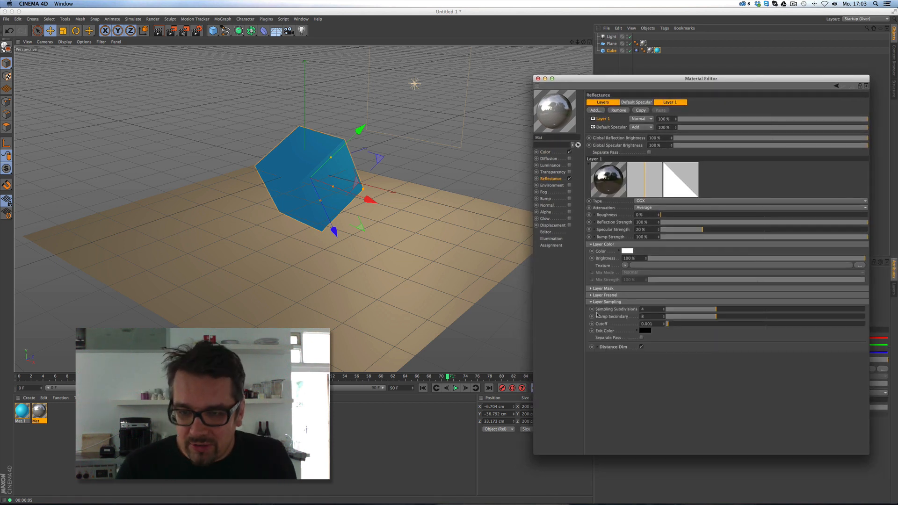
# Duplicate the cube as Cube.1, move it up and left, and render both cubes.
pyautogui.click(614, 58)
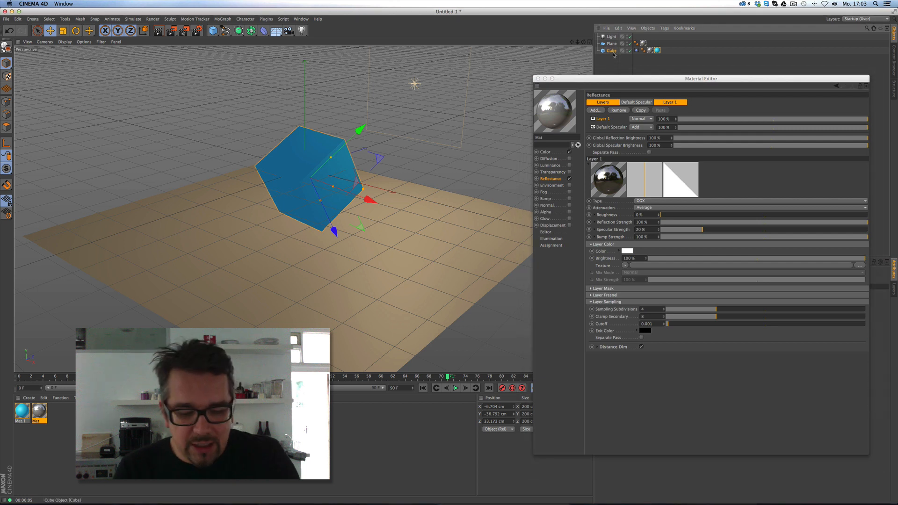
pyautogui.press('super+c')
pyautogui.press('super+v')
pyautogui.moveTo(410, 185); pyautogui.dragTo(309, 113)
pyautogui.click(157, 30)
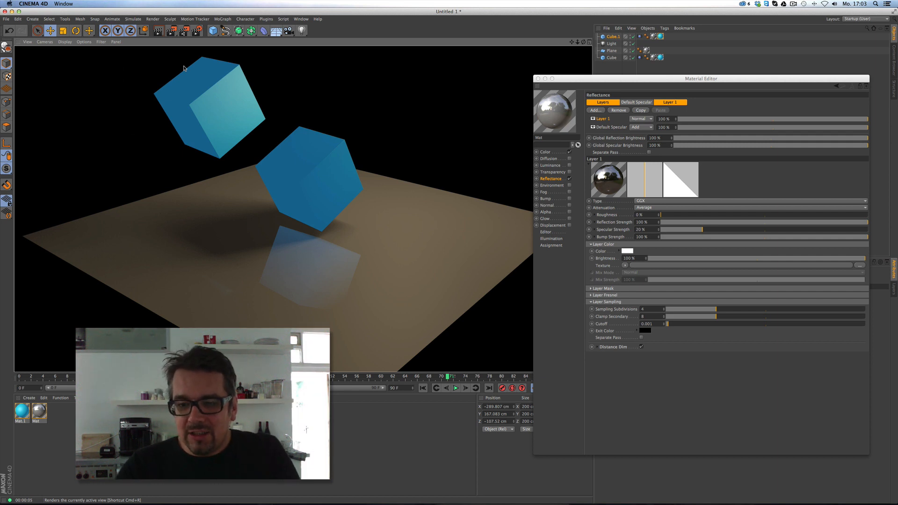
# Lower Cube.1 closer to the plane and re-render to check the reflections.
pyautogui.click(597, 347)
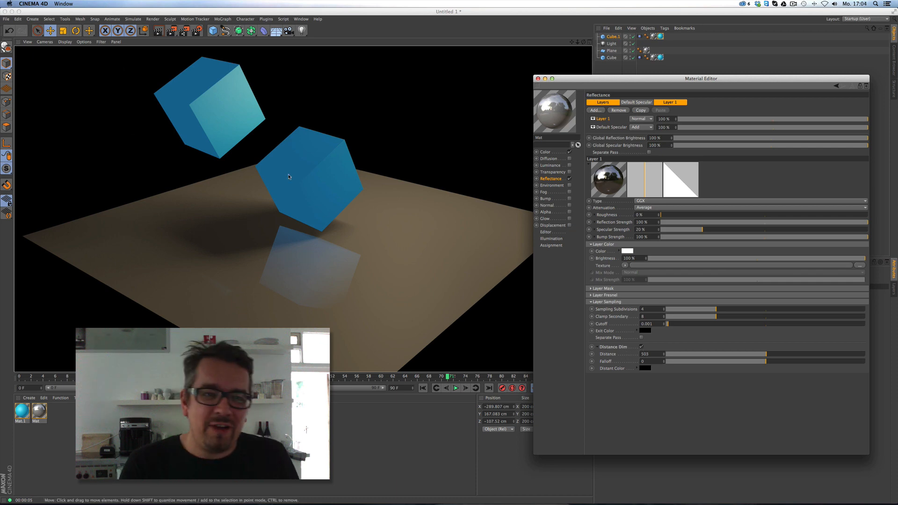
pyautogui.click(614, 37)
pyautogui.moveTo(332, 101); pyautogui.dragTo(335, 158)
pyautogui.click(158, 31)
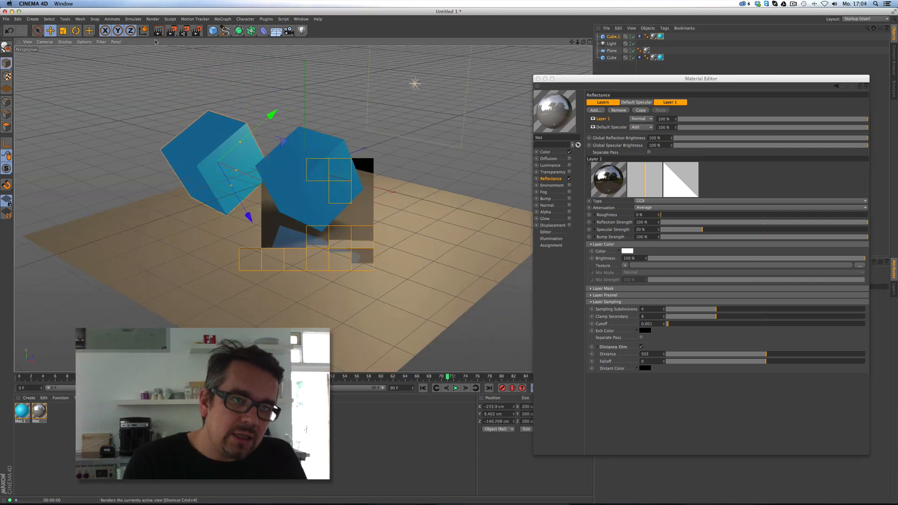
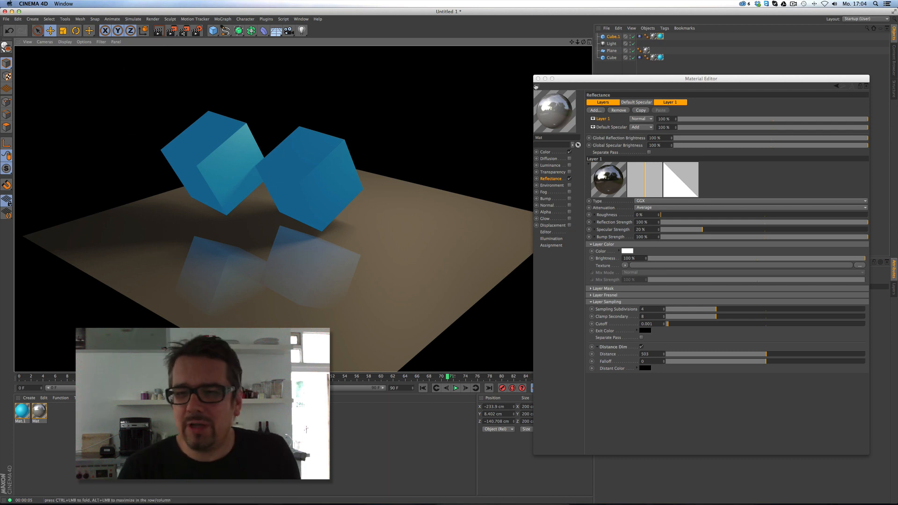
# Delete Cube.1, close the Material Editor, and shrink the window to reveal Team Render.
pyautogui.click(613, 78)
pyautogui.click(613, 9)
pyautogui.press('Delete')
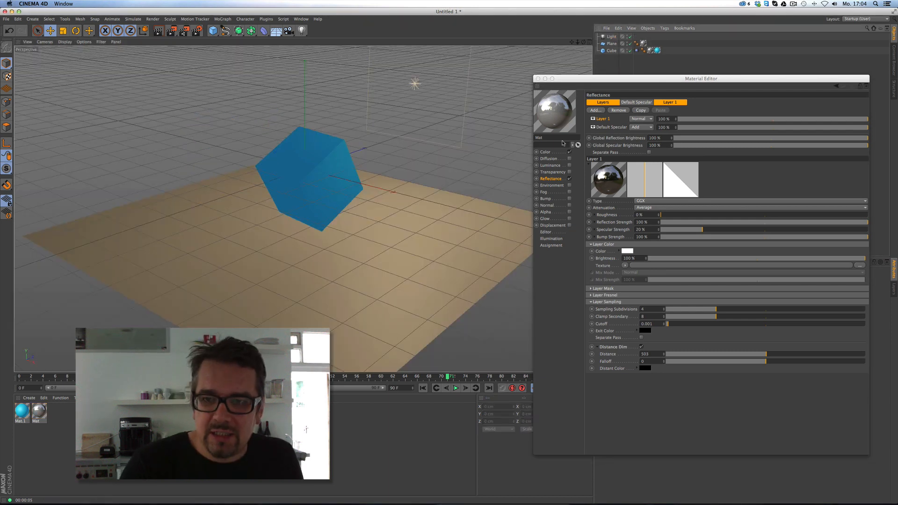
pyautogui.click(537, 79)
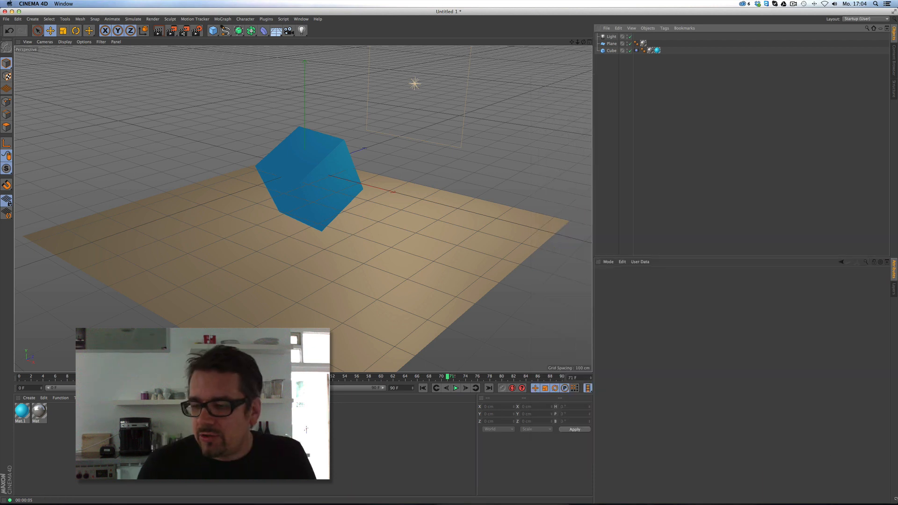
pyautogui.moveTo(896, 498); pyautogui.dragTo(590, 420)
pyautogui.moveTo(244, 12); pyautogui.dragTo(438, 75)
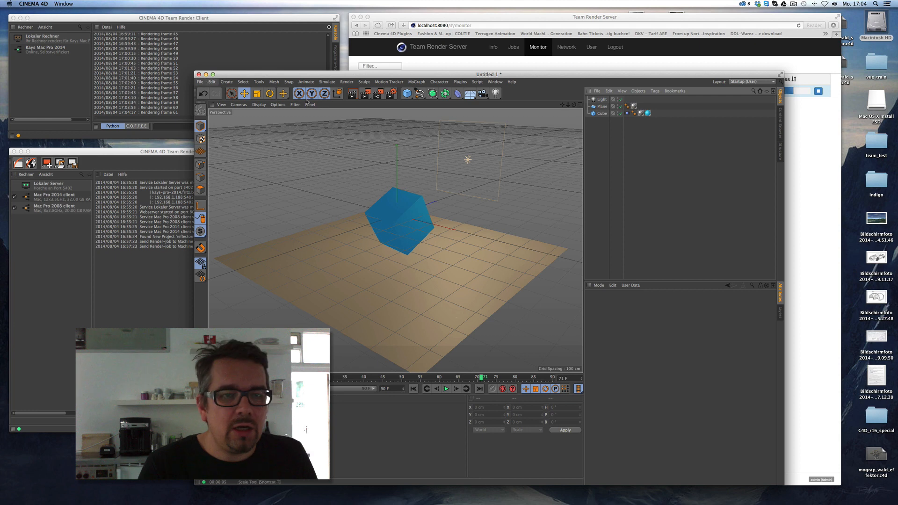
# Save renders as a QuickTime Movie, Apple ProRes 422 HQ at 25 fps, named crazycube.
pyautogui.click(391, 93)
pyautogui.click(113, 94)
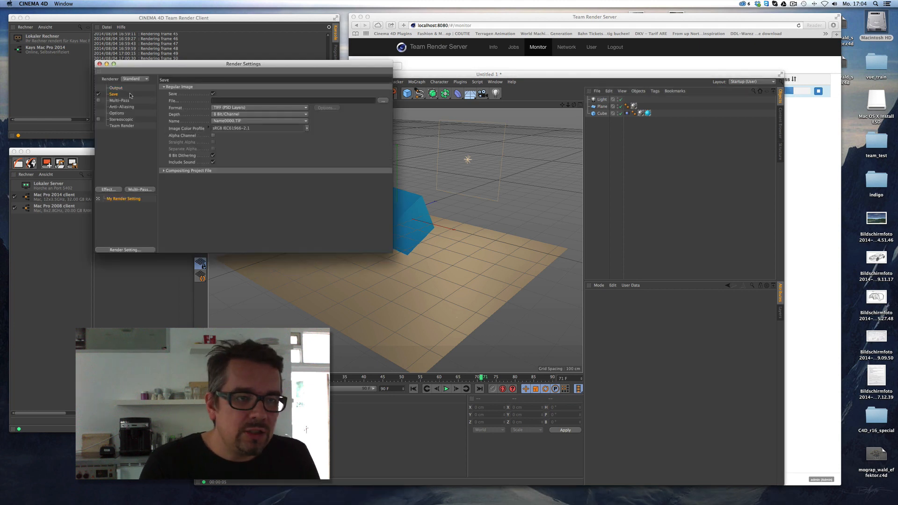
pyautogui.click(243, 108)
pyautogui.click(270, 287)
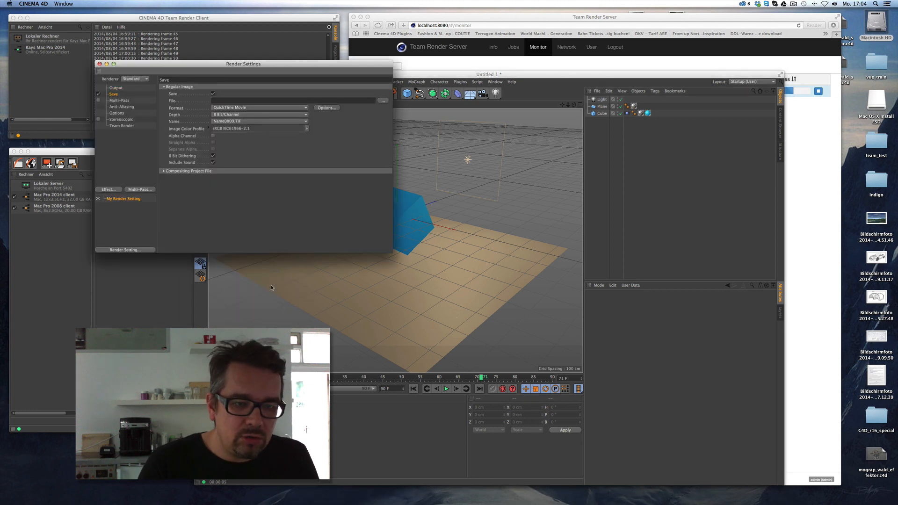
pyautogui.click(332, 109)
pyautogui.click(412, 111)
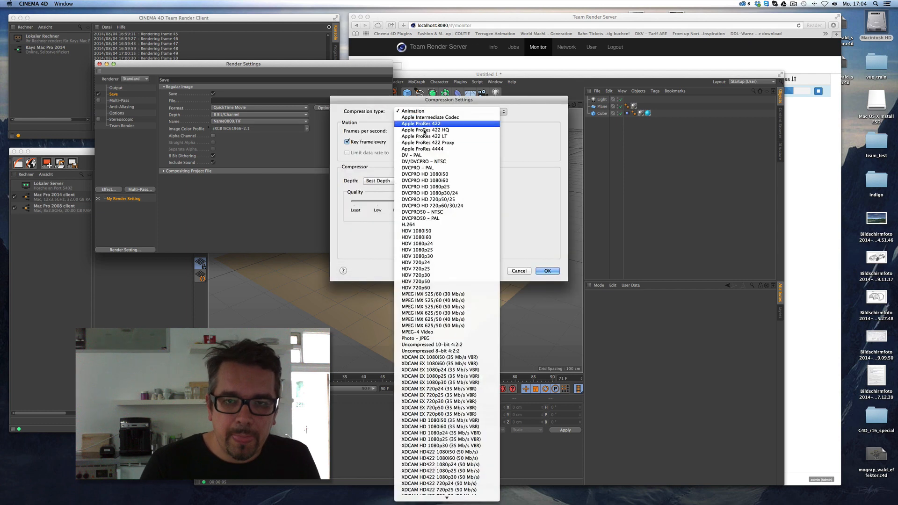
pyautogui.click(434, 130)
pyautogui.click(415, 131)
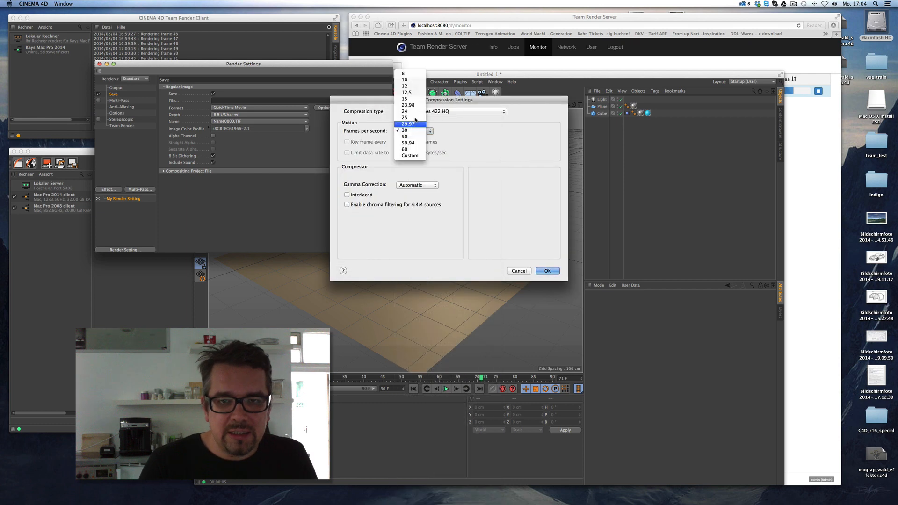
pyautogui.click(416, 121)
pyautogui.click(547, 271)
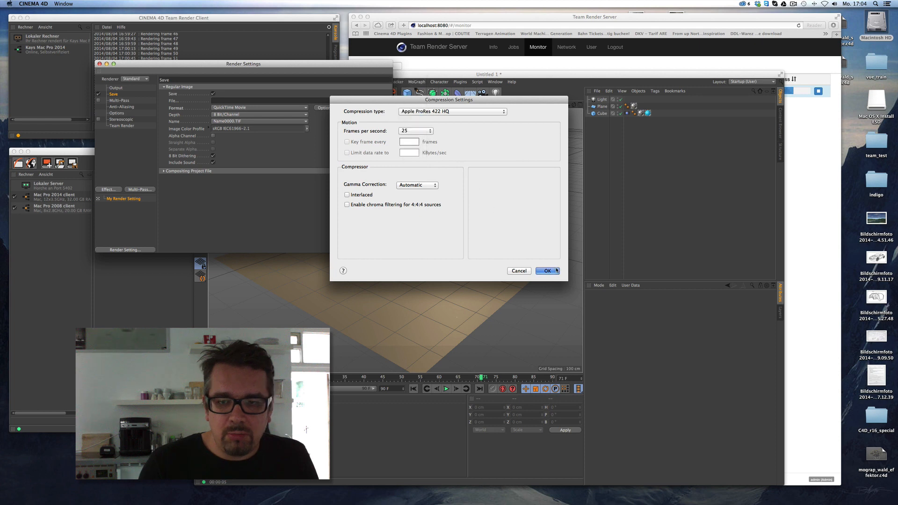
pyautogui.write('crazycube')
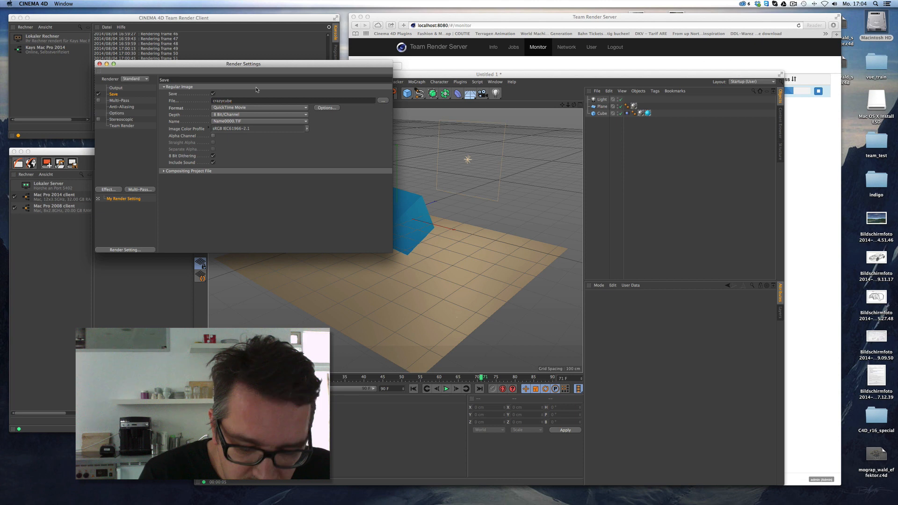
pyautogui.click(100, 64)
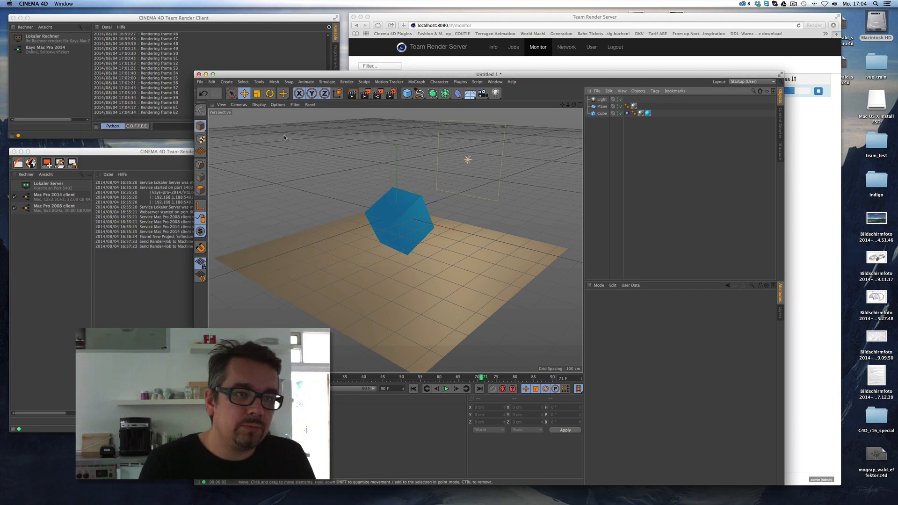
# Check the reflectomania job in Team Render Server: 61.84% complete, 47 of 76 frames.
pyautogui.moveTo(230, 77); pyautogui.dragTo(258, 431)
pyautogui.click(516, 49)
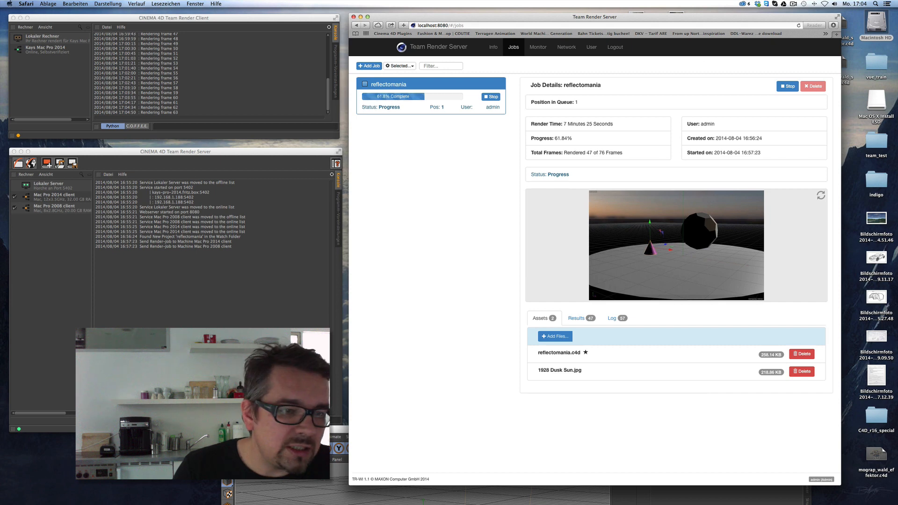
pyautogui.moveTo(299, 429); pyautogui.dragTo(230, 414)
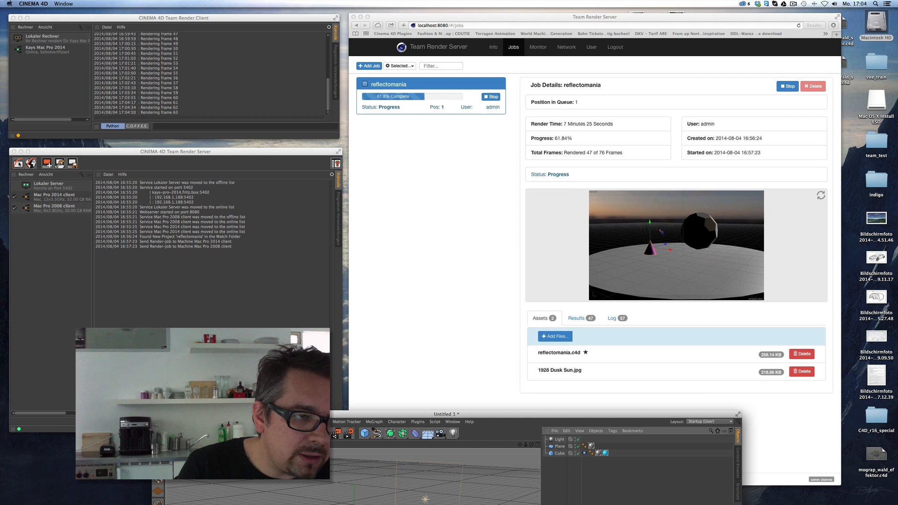
pyautogui.click(19, 163)
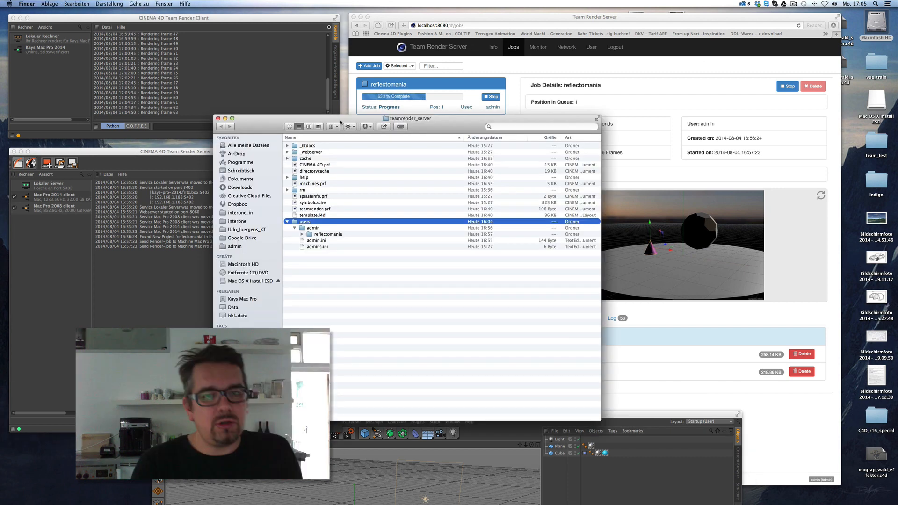
# Open the server's admin user folder in Finder, then bring Cinema 4D forward, enlarged.
pyautogui.moveTo(344, 118); pyautogui.dragTo(442, 52)
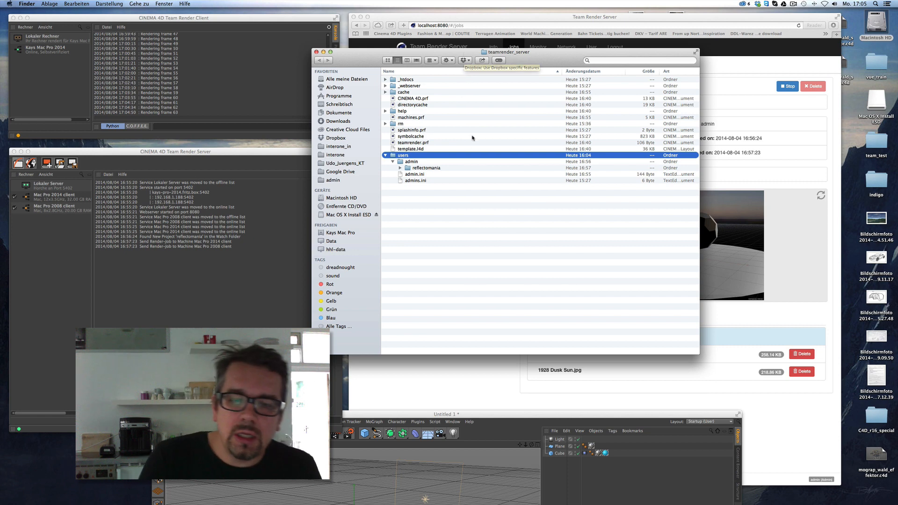
pyautogui.doubleClick(412, 162)
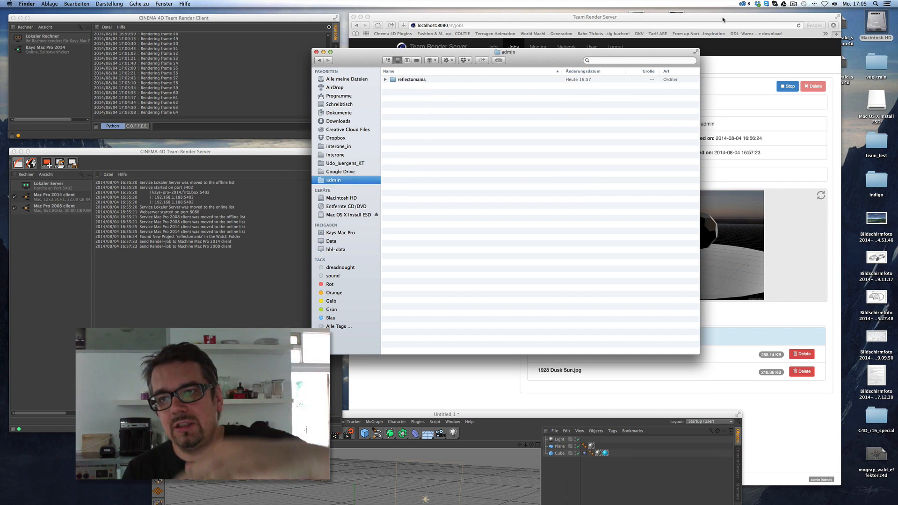
pyautogui.click(429, 17)
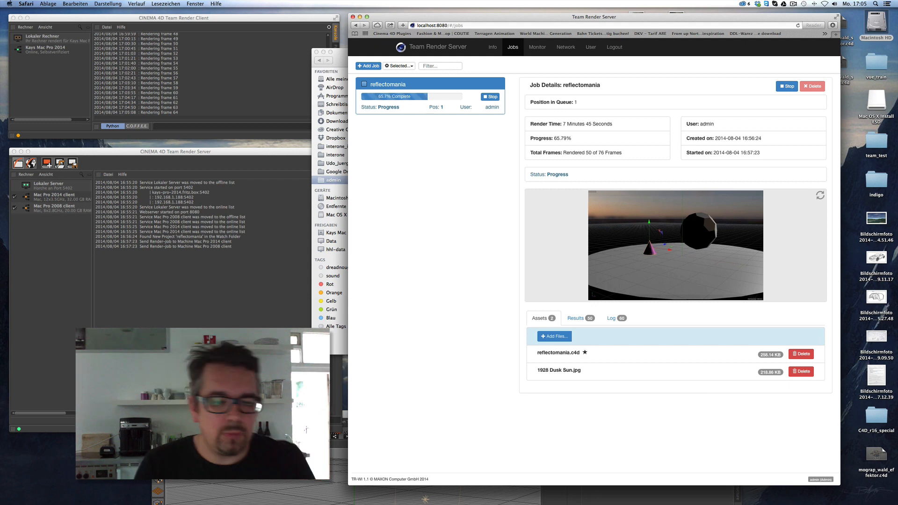
pyautogui.click(346, 416)
pyautogui.doubleClick(346, 417)
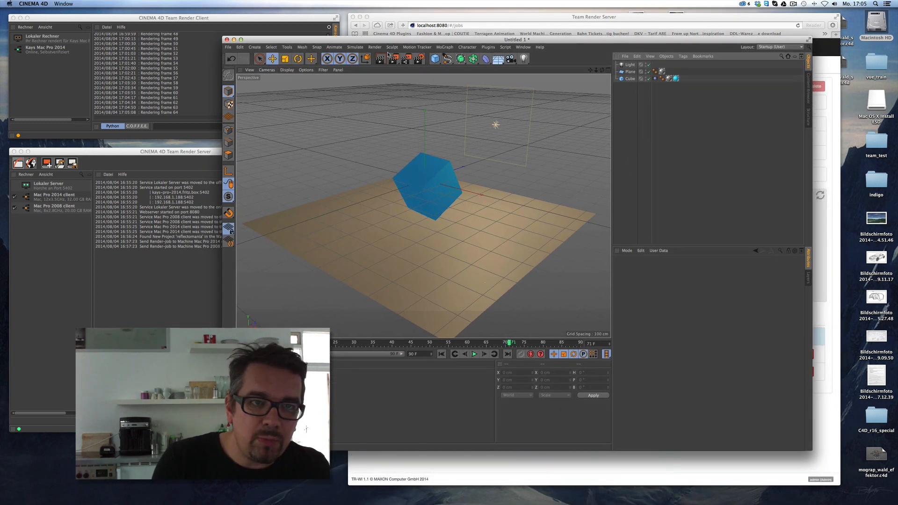
# Test-render the view, save the project with assets, and add a Sky object.
pyautogui.click(380, 58)
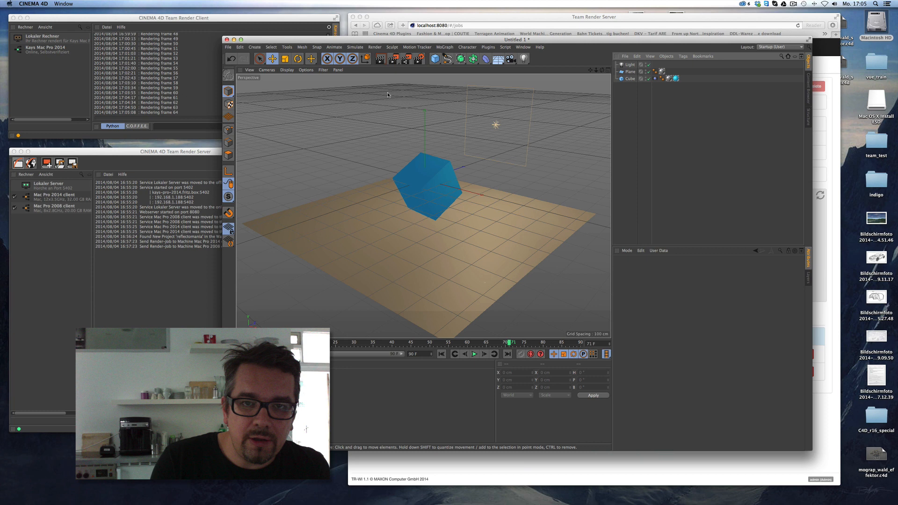
pyautogui.click(228, 48)
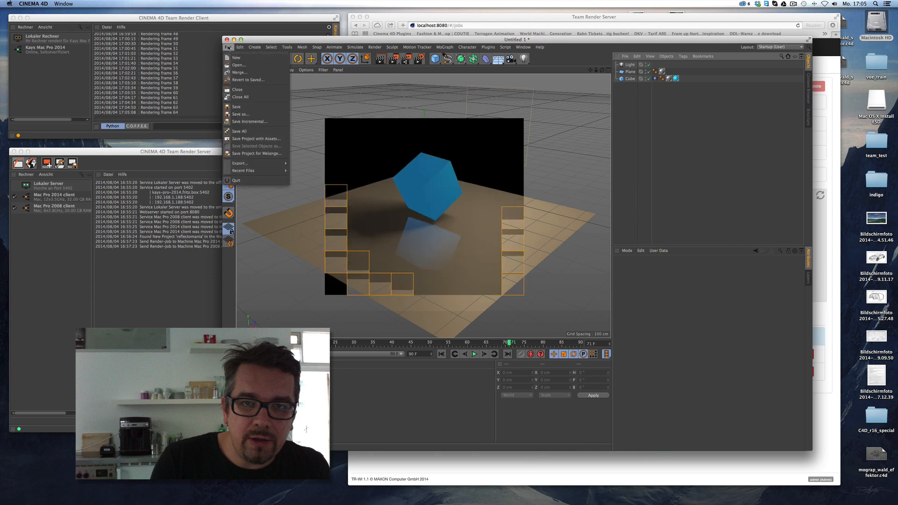
pyautogui.click(252, 139)
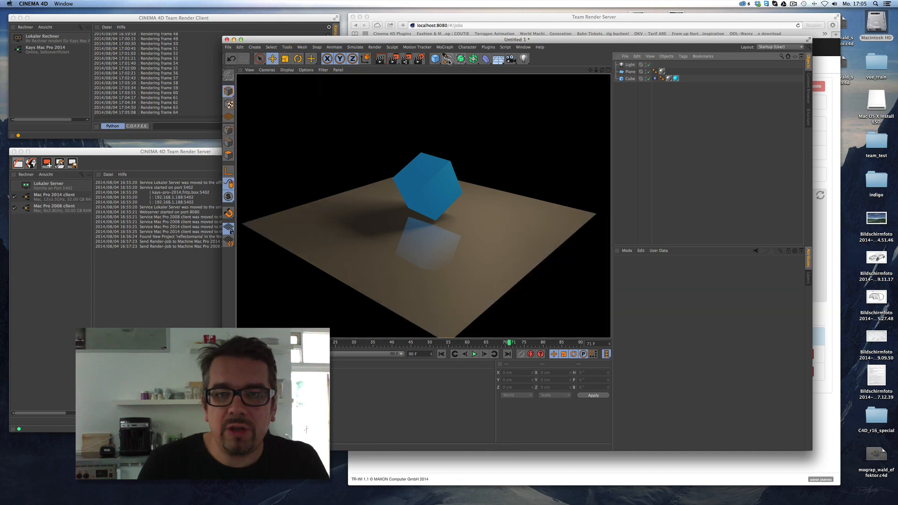
pyautogui.moveTo(498, 58); pyautogui.dragTo(517, 81)
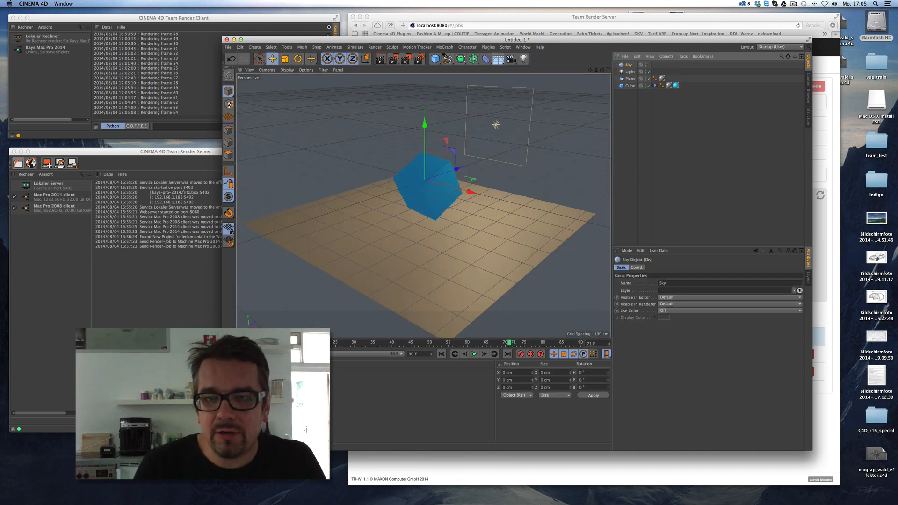
# Create a new material with 1928 Dusk Sun.jpg as its colour texture.
pyautogui.press('super+n')
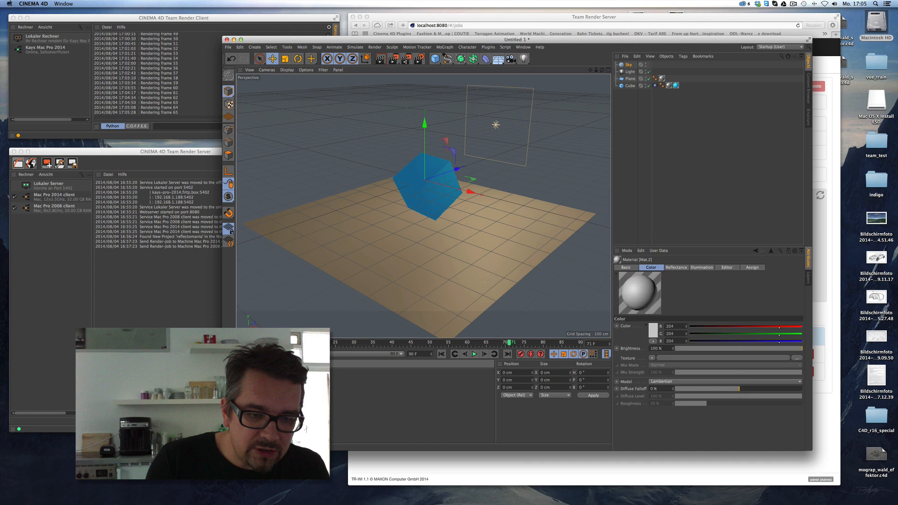
pyautogui.doubleClick(250, 383)
pyautogui.click(123, 122)
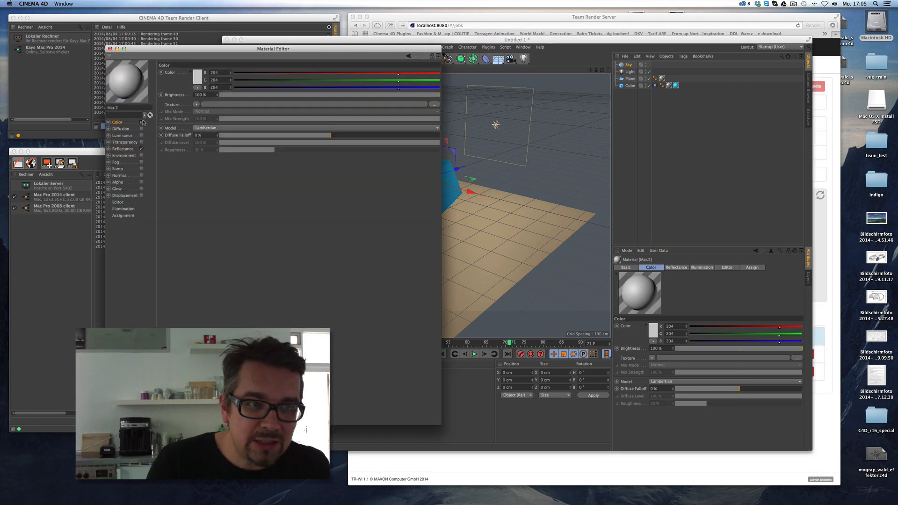
pyautogui.click(196, 104)
pyautogui.click(203, 121)
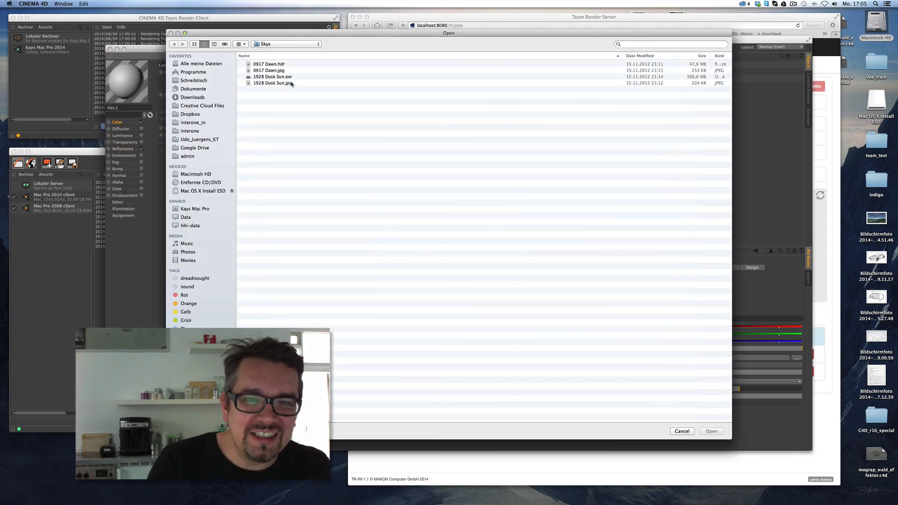
pyautogui.doubleClick(291, 84)
pyautogui.click(500, 162)
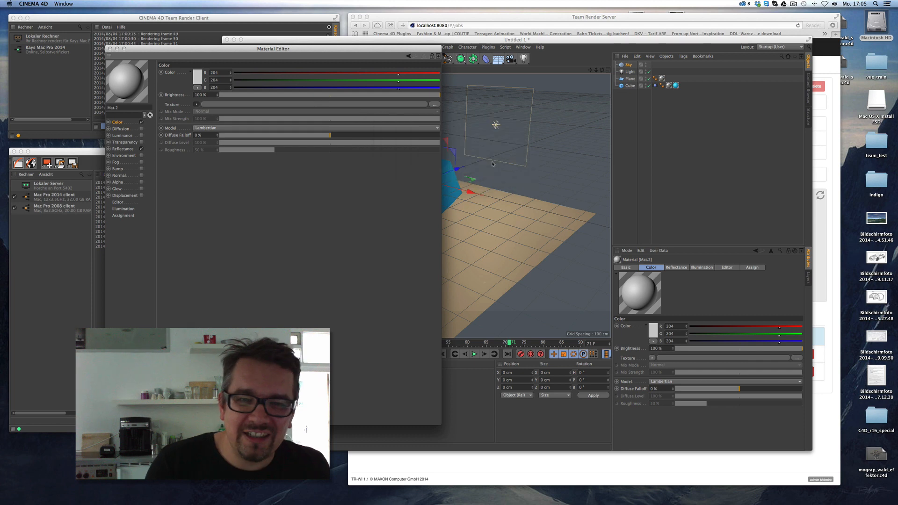
pyautogui.click(110, 49)
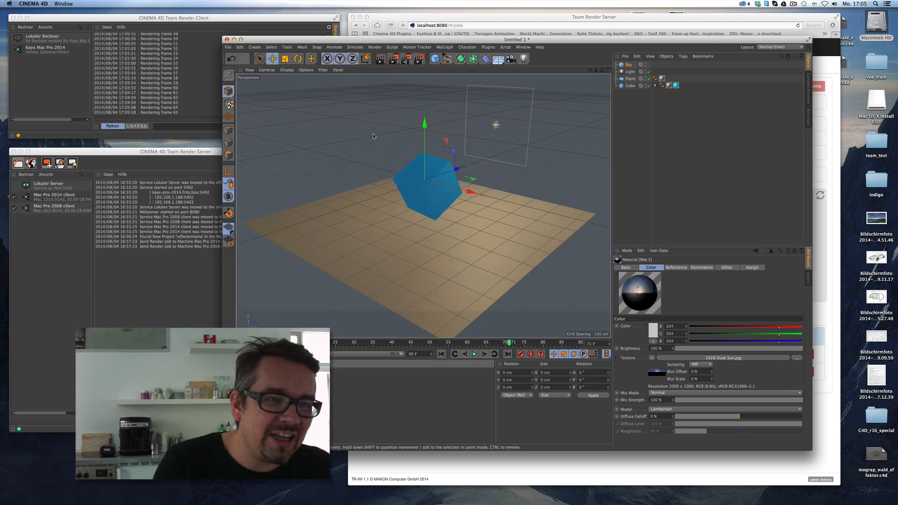
# Apply the dusk material to the Sky and render the scene from a low angle.
pyautogui.click(379, 58)
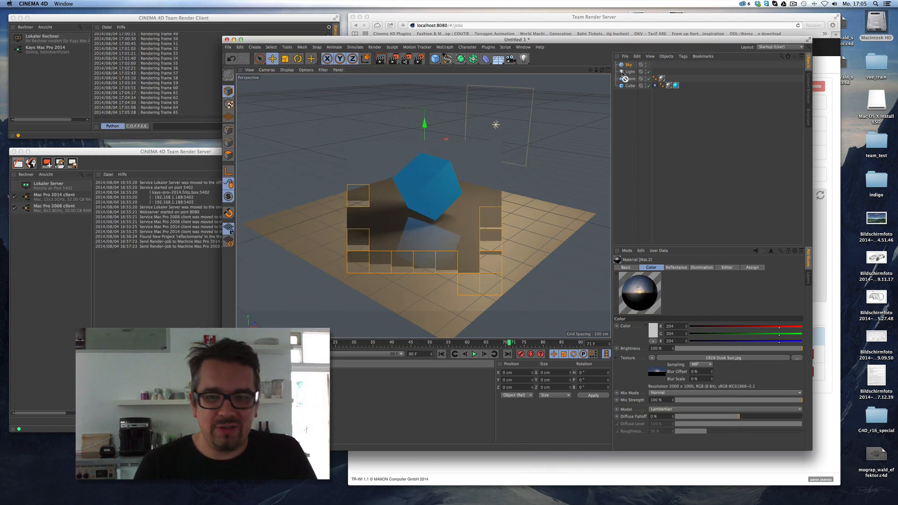
pyautogui.moveTo(624, 79); pyautogui.dragTo(628, 65)
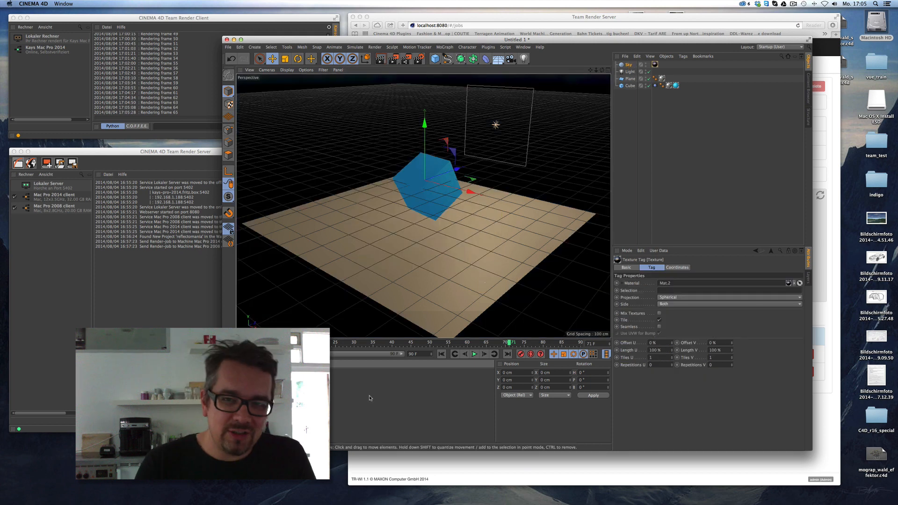
pyautogui.hotkey('ctrl', 'r')
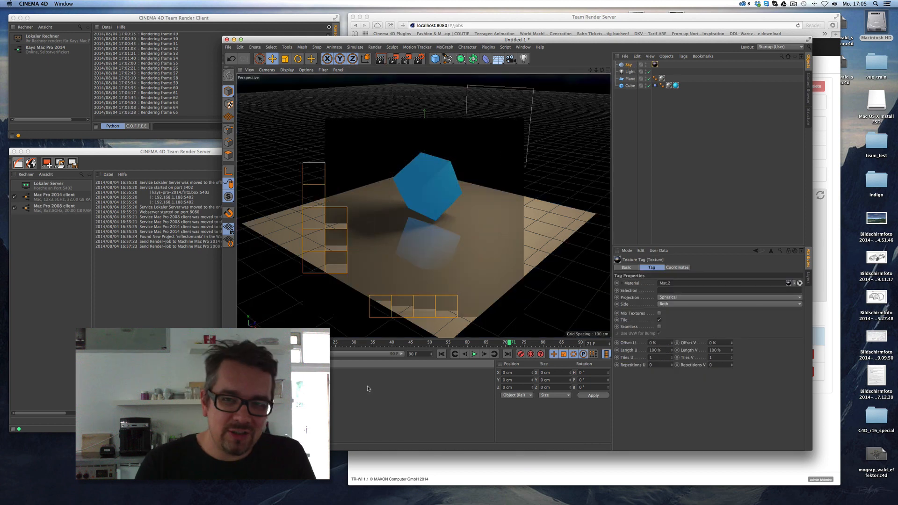
pyautogui.moveTo(602, 70); pyautogui.dragTo(601, 67)
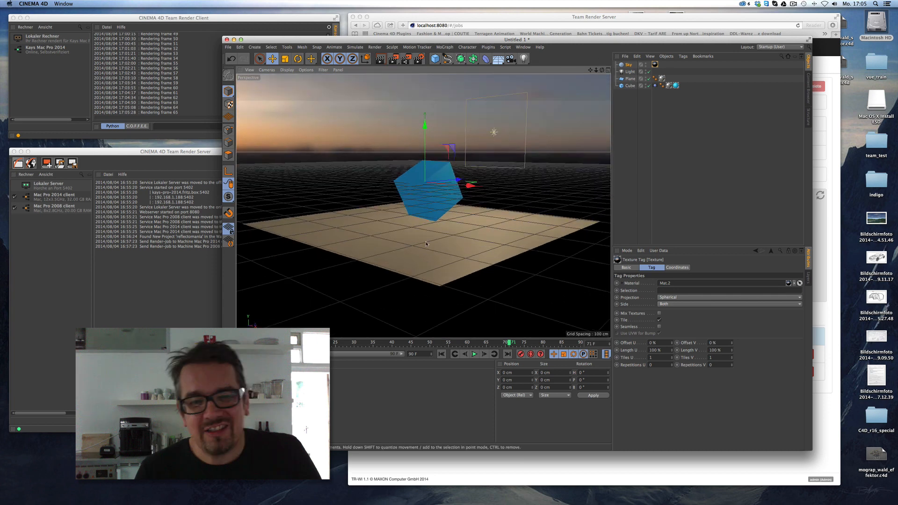
pyautogui.click(381, 58)
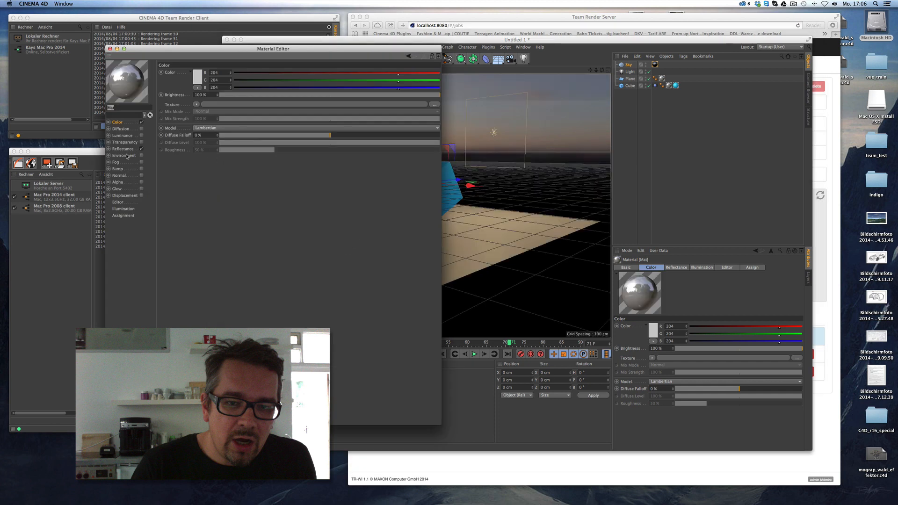
# Uncheck Distance Dim in the Mat material's reflectance layer sampling.
pyautogui.click(124, 148)
pyautogui.click(164, 272)
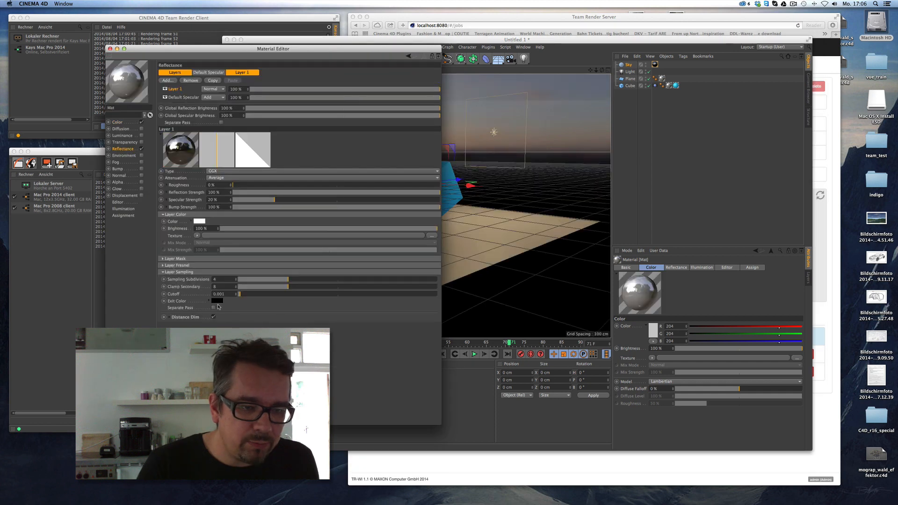
pyautogui.click(212, 318)
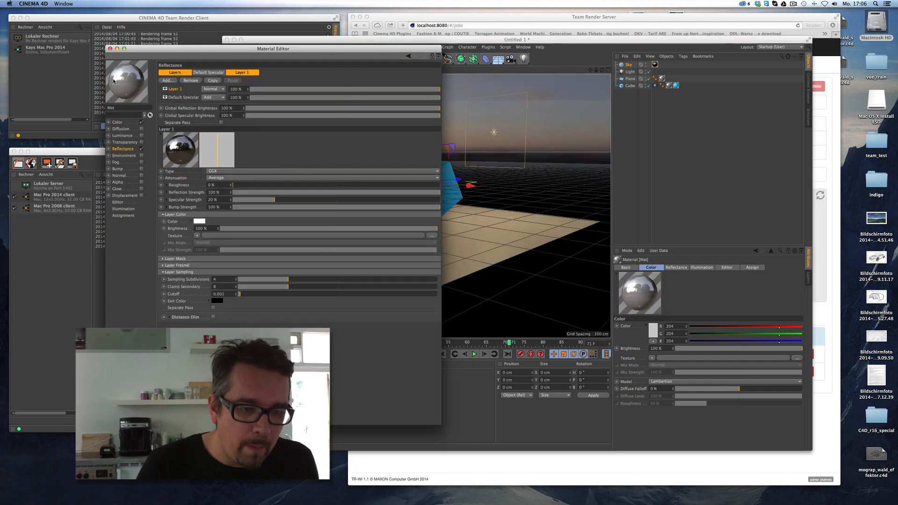
pyautogui.click(110, 49)
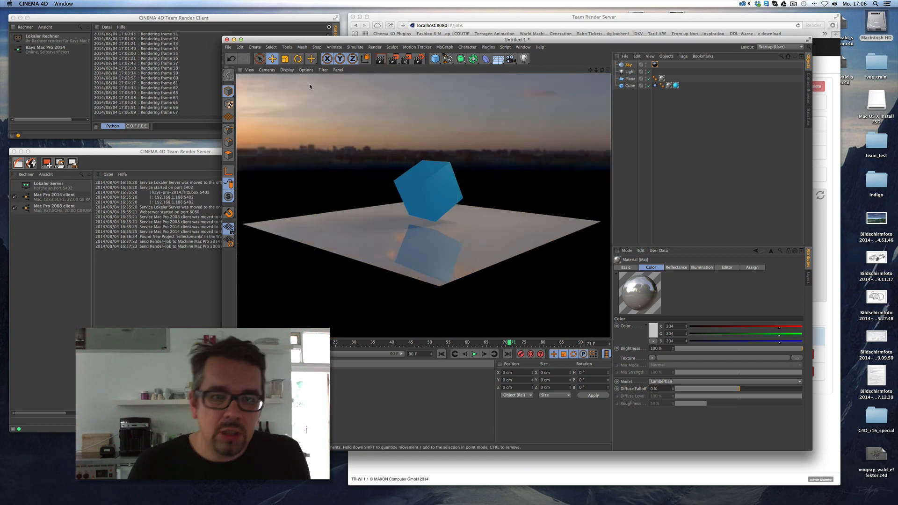
pyautogui.click(227, 47)
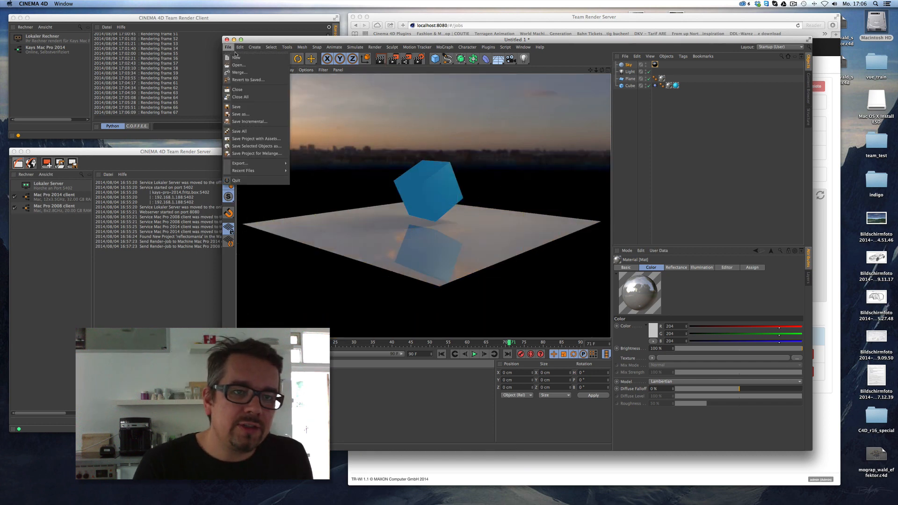
# Save the project with assets as crazycube and quit Cinema 4D.
pyautogui.click(248, 140)
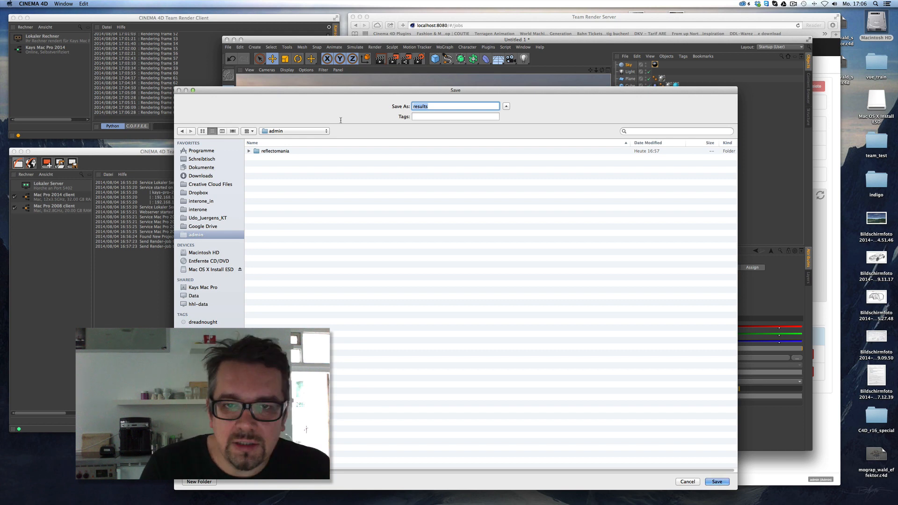
pyautogui.write('cra')
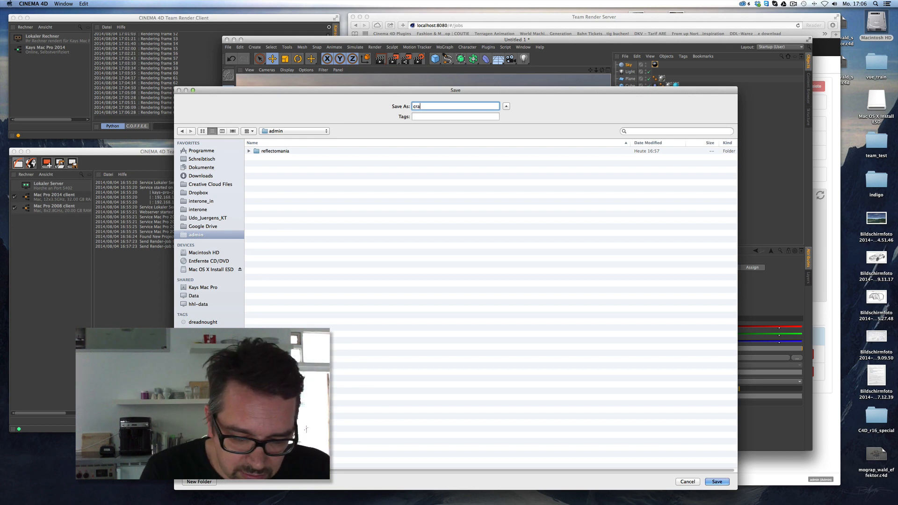
pyautogui.write('zycube')
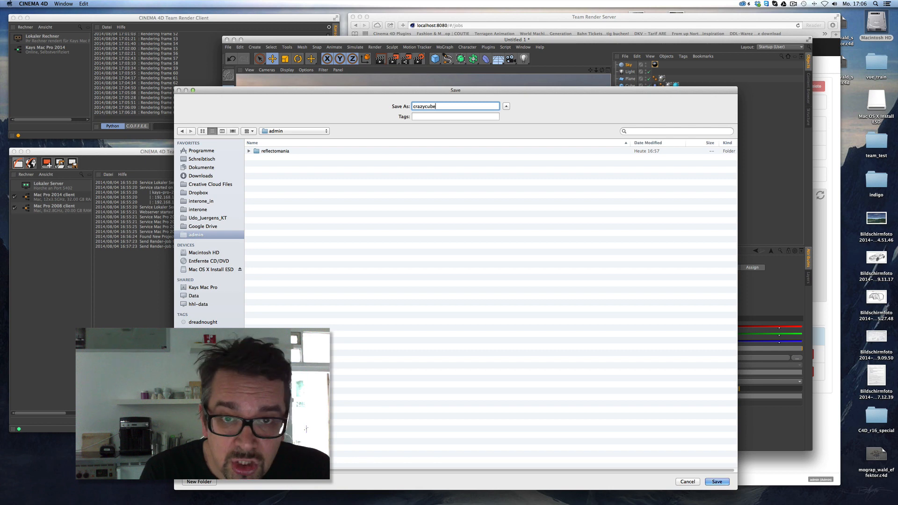
pyautogui.press('Return')
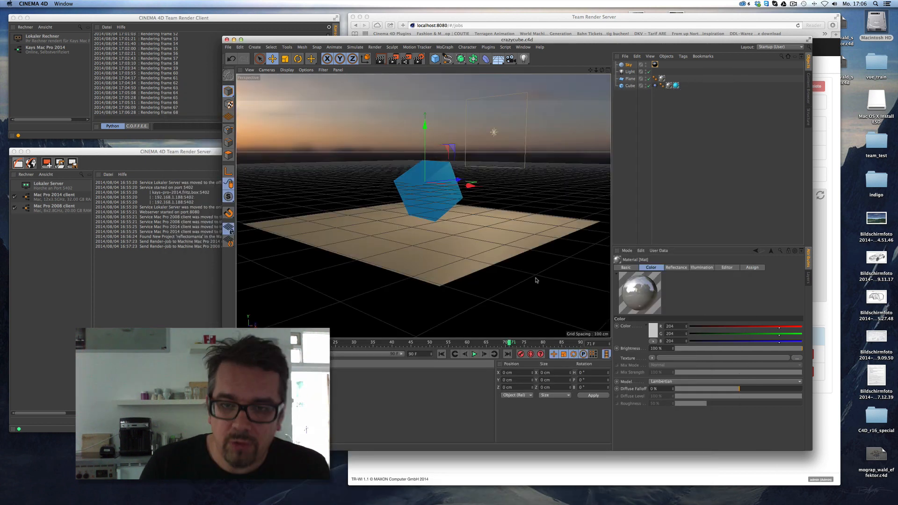
pyautogui.click(229, 47)
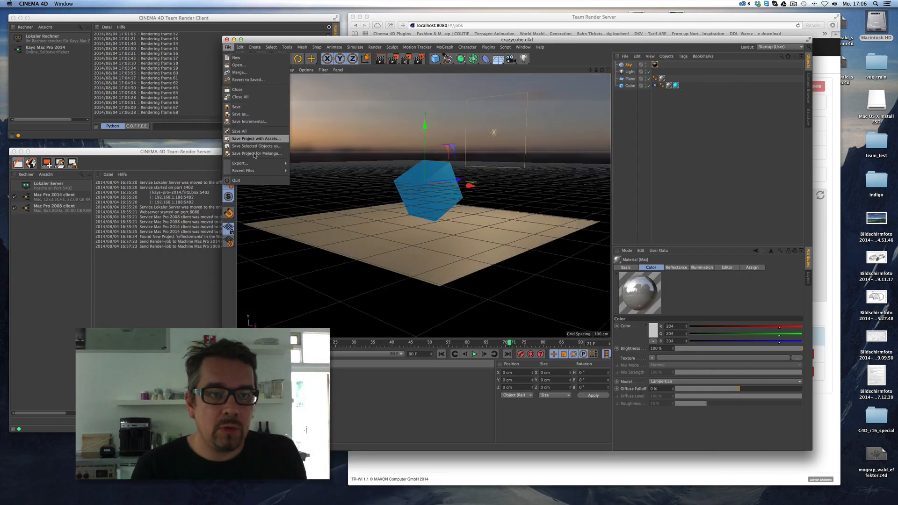
pyautogui.click(251, 184)
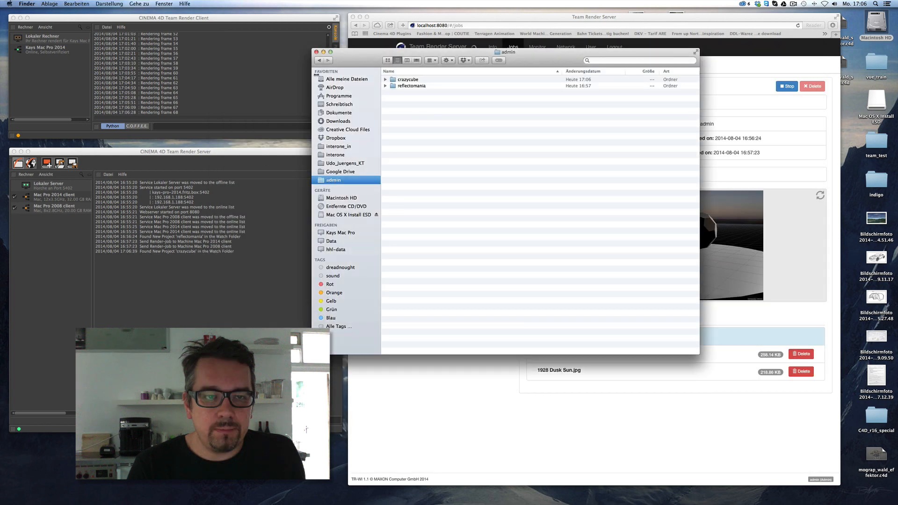
# Close the Finder admin window and bring up the Team Render job list.
pyautogui.click(317, 53)
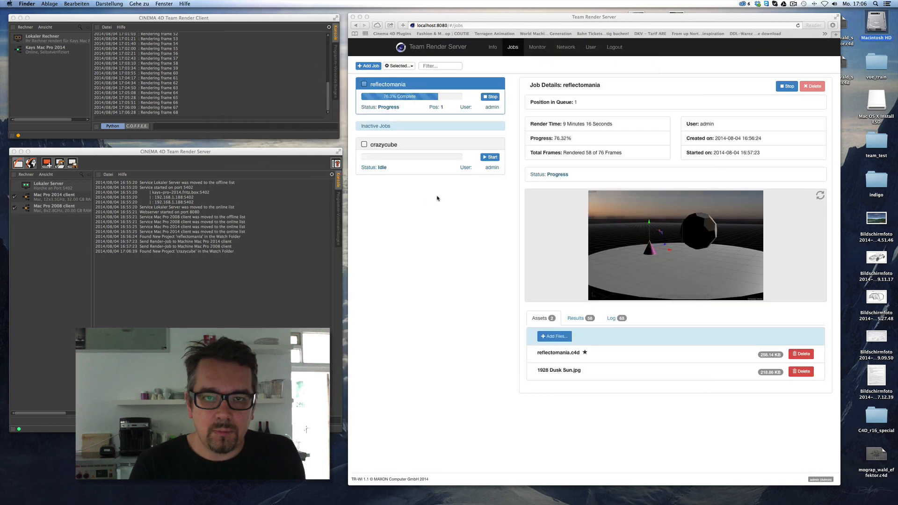
pyautogui.click(456, 146)
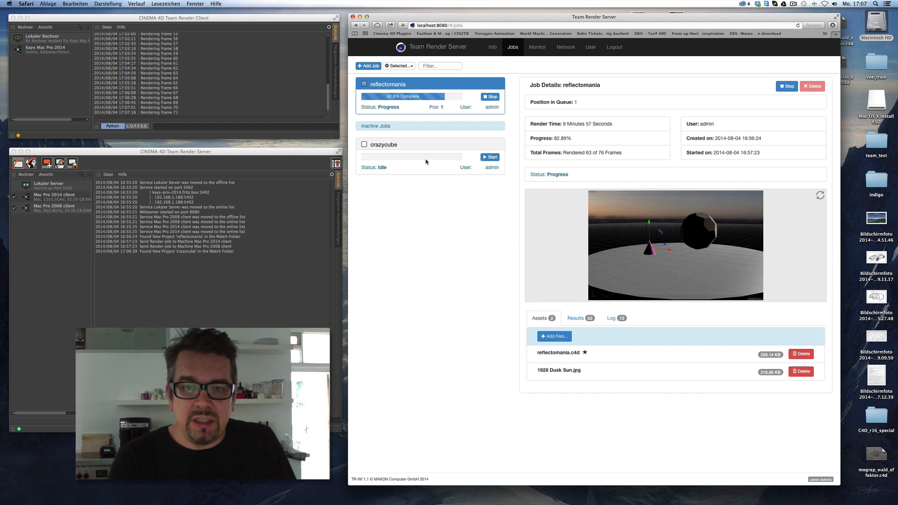
# Start crazycube, queue it ahead of reflectomania, and follow its render to 100%.
pyautogui.click(492, 158)
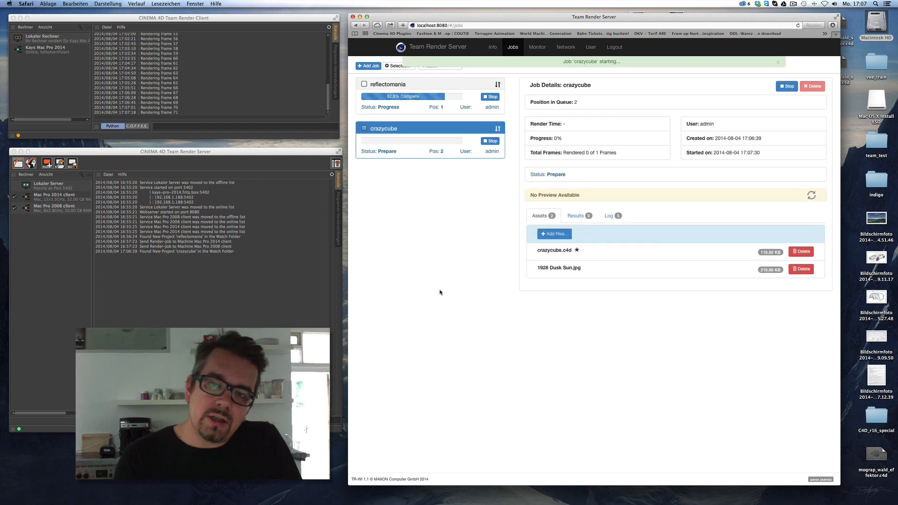
pyautogui.click(536, 48)
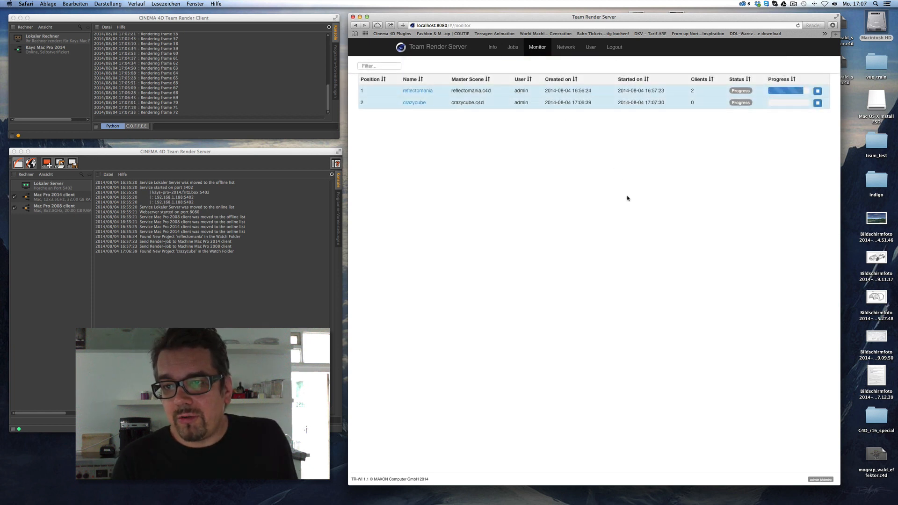
pyautogui.click(511, 48)
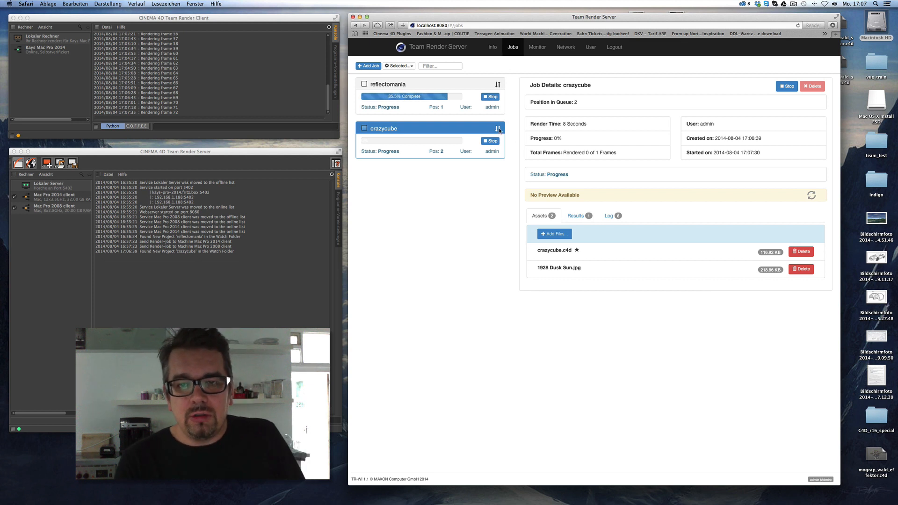
pyautogui.moveTo(498, 130); pyautogui.dragTo(491, 85)
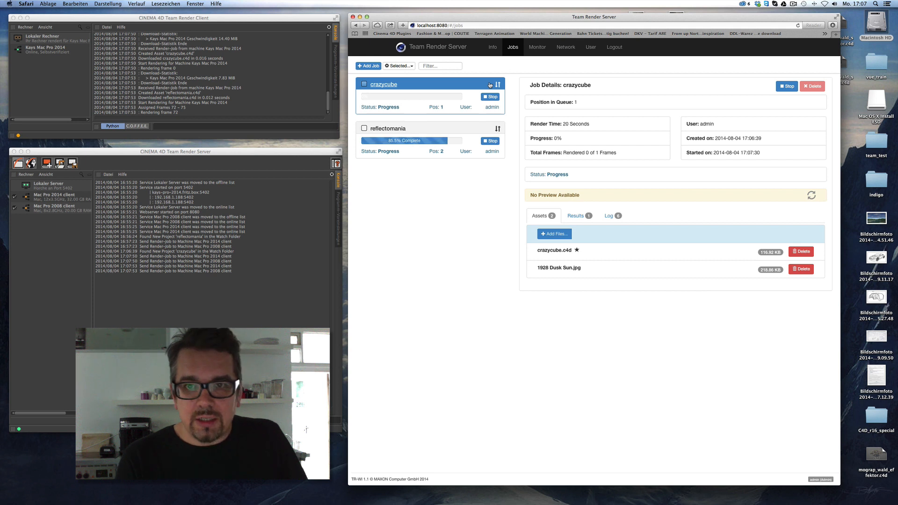
pyautogui.click(541, 48)
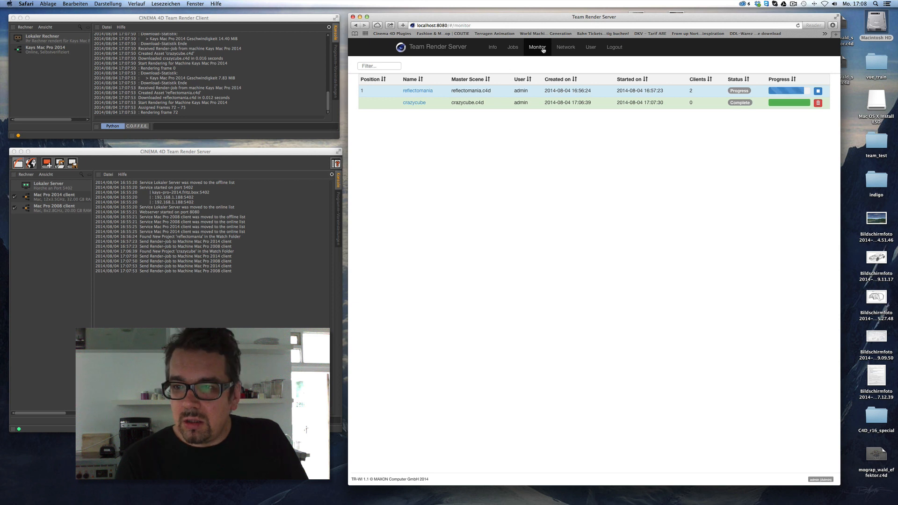
pyautogui.click(510, 48)
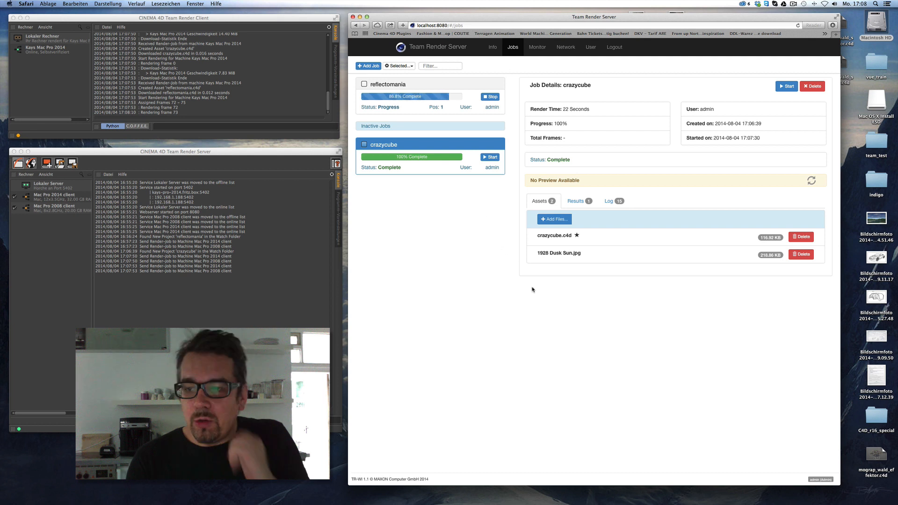
pyautogui.click(427, 145)
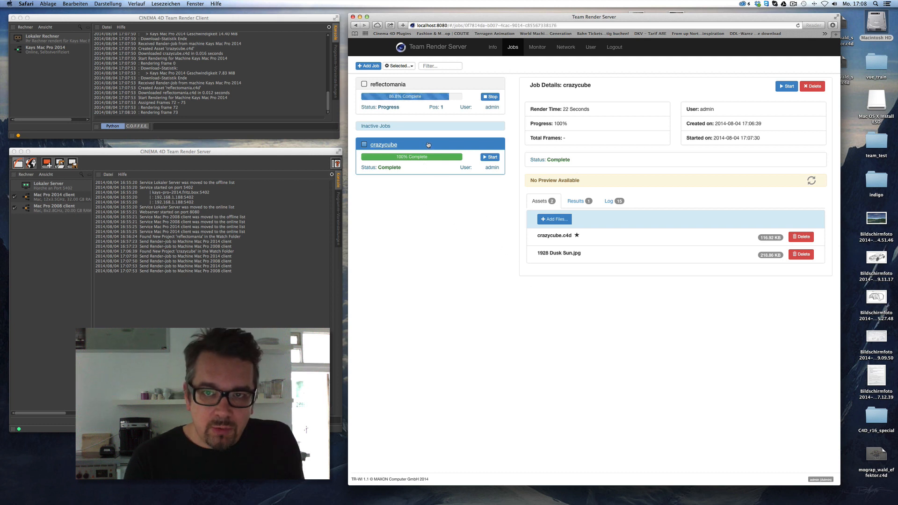
# Download crazycube.mov from the job's results, view it in QuickTime, and relaunch Cinema 4D.
pyautogui.click(574, 201)
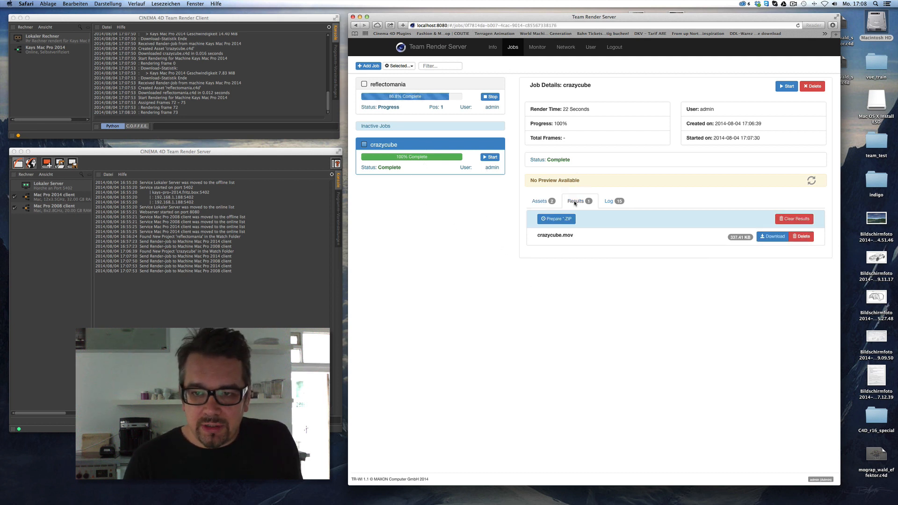
pyautogui.click(772, 236)
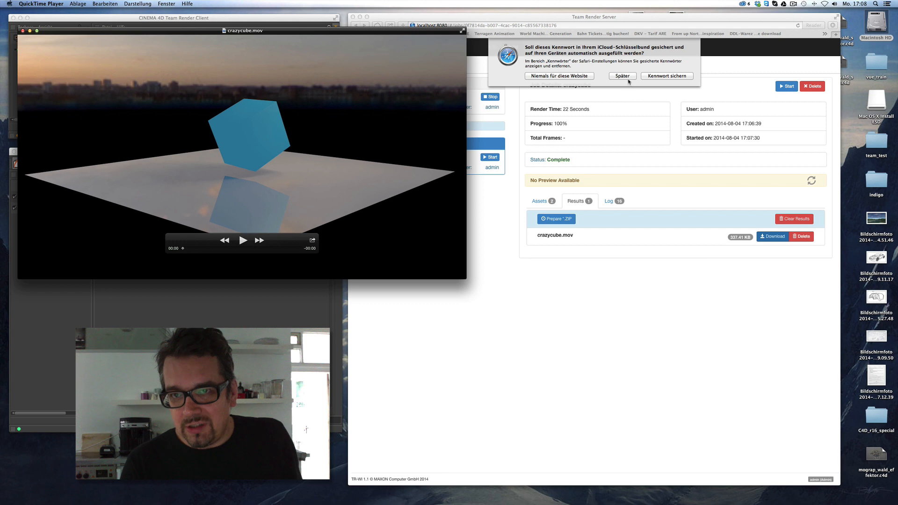
pyautogui.click(628, 77)
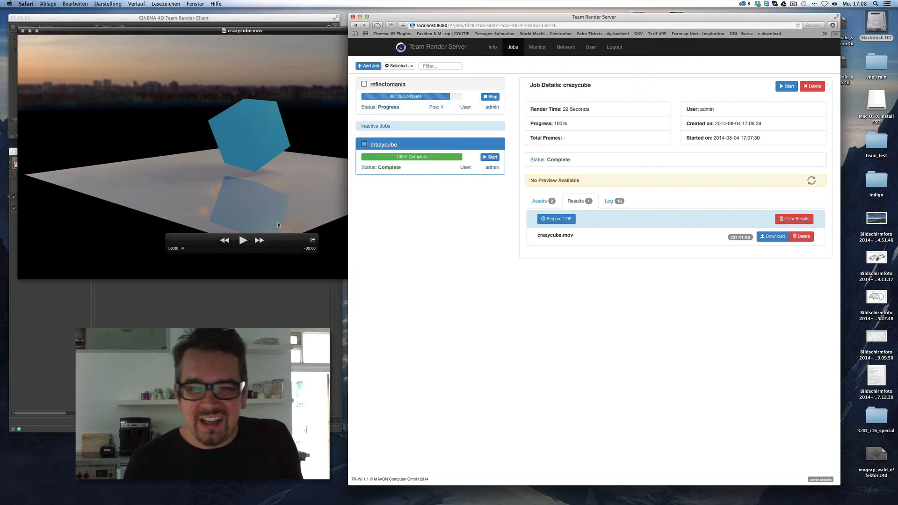
pyautogui.click(279, 225)
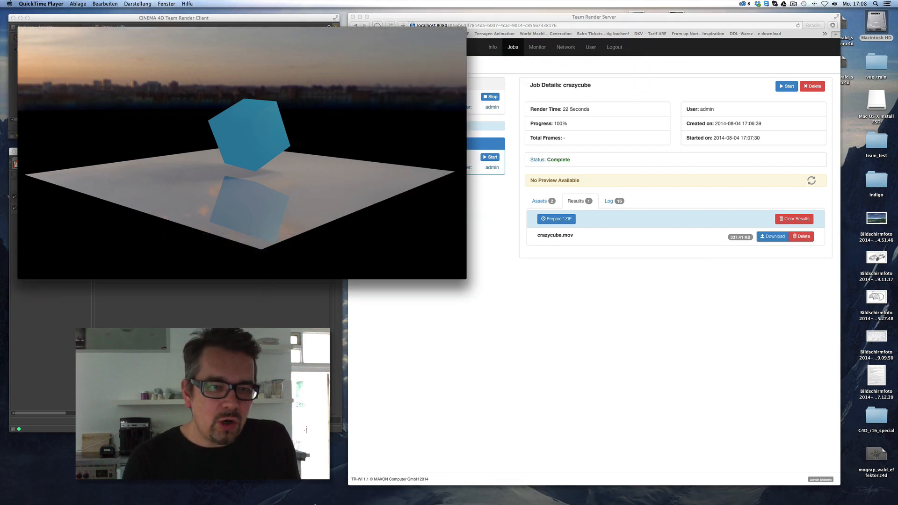
pyautogui.moveTo(319, 503)
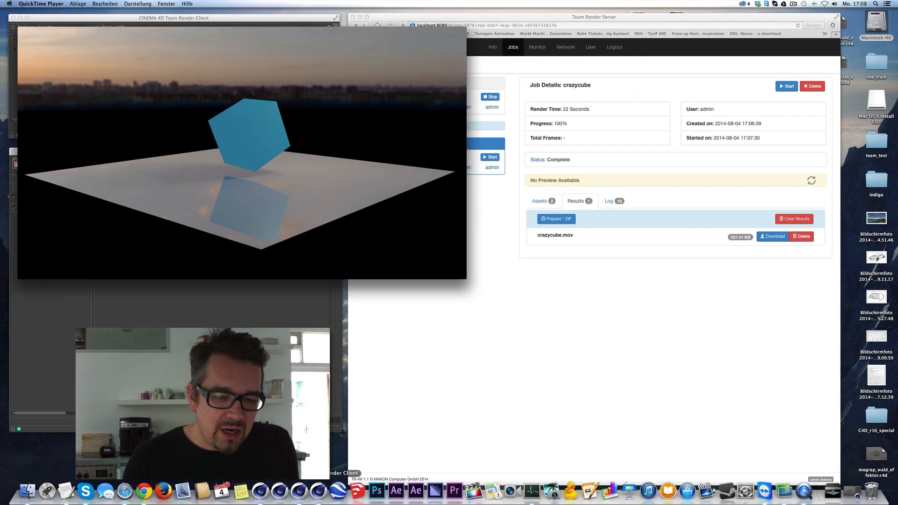
pyautogui.click(283, 492)
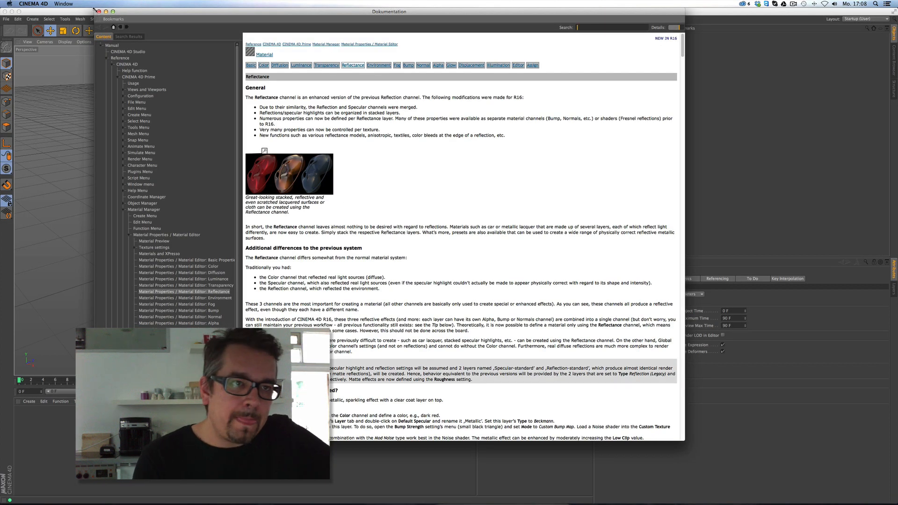
# Close the documentation window and reopen crazycube.c4d from Recent Files.
pyautogui.click(98, 11)
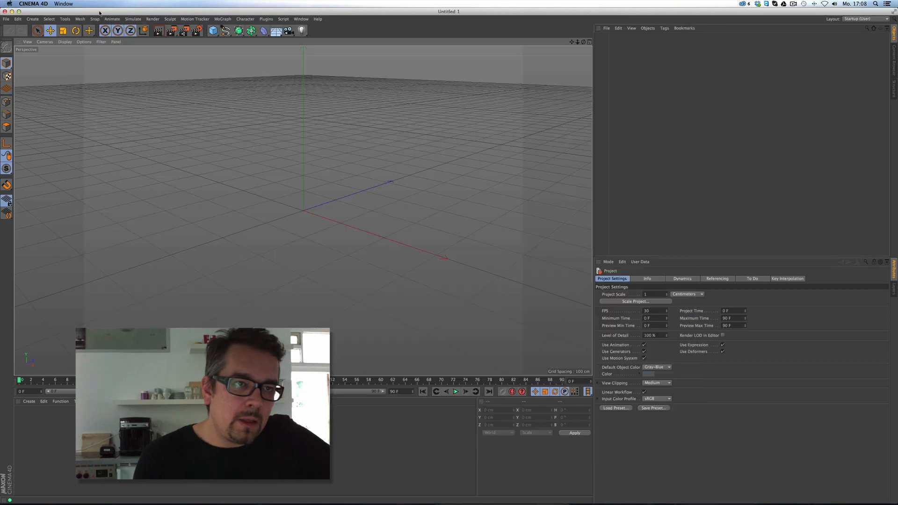
pyautogui.click(6, 20)
pyautogui.moveTo(38, 138)
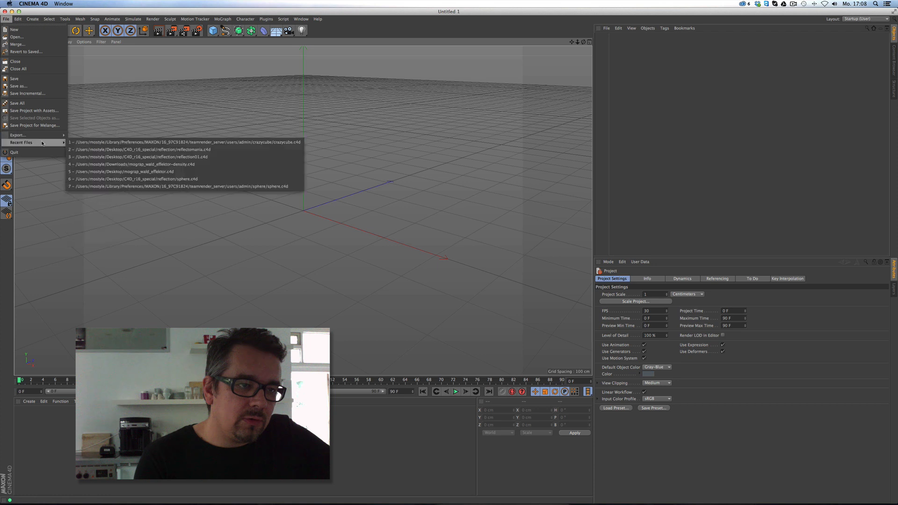
pyautogui.click(77, 141)
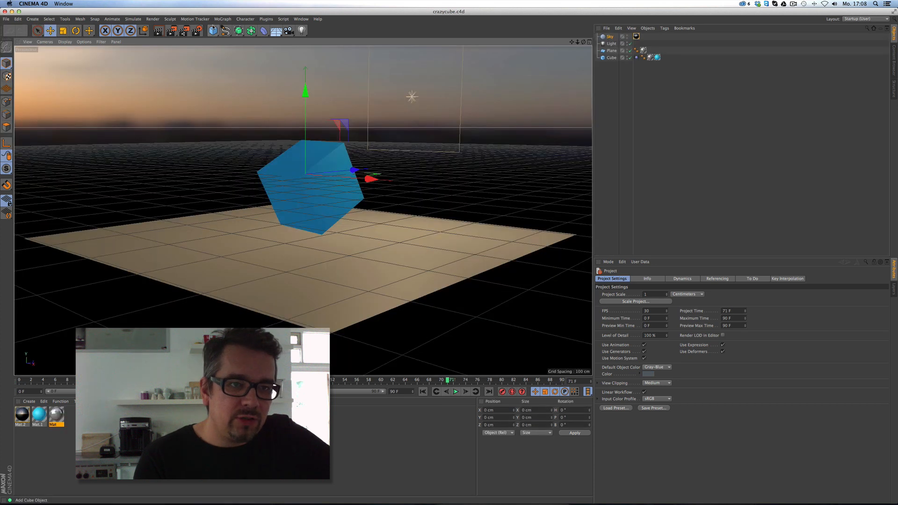
# Set the scene's render Frame Range to All Frames, covering all 76 frames.
pyautogui.click(196, 31)
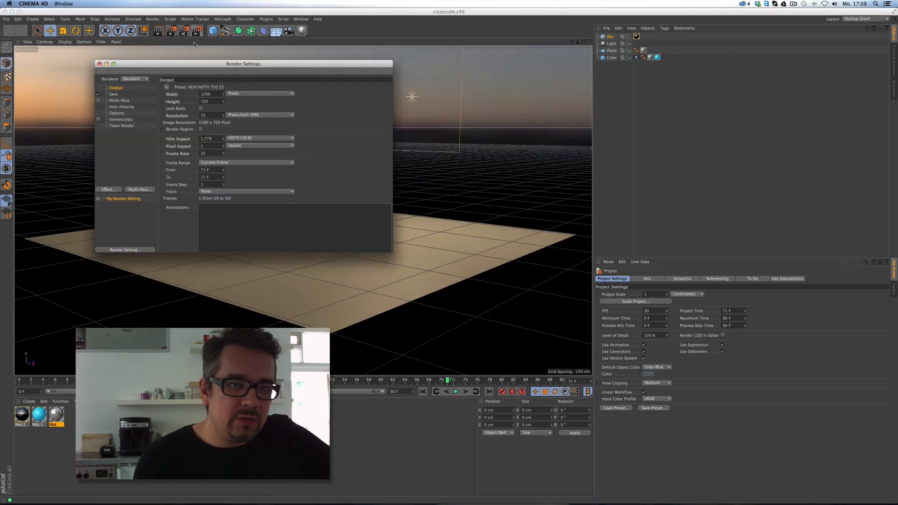
pyautogui.click(220, 164)
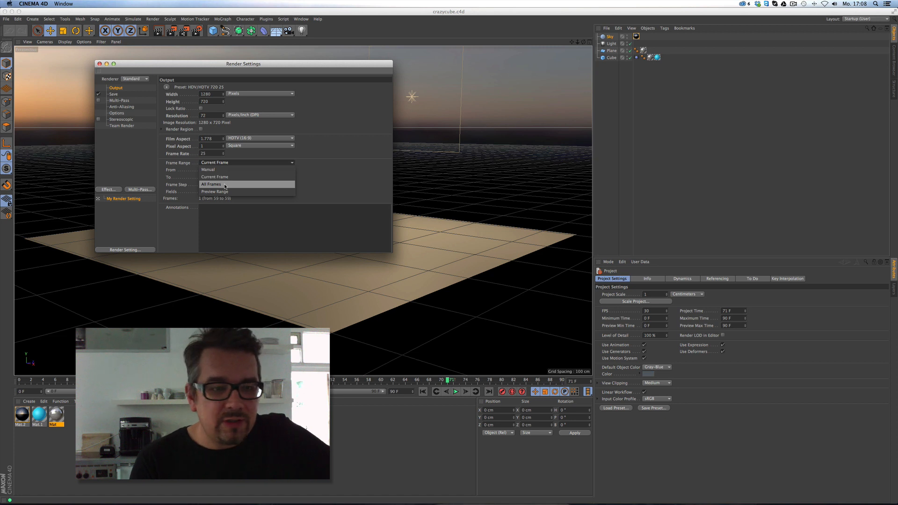
pyautogui.click(224, 185)
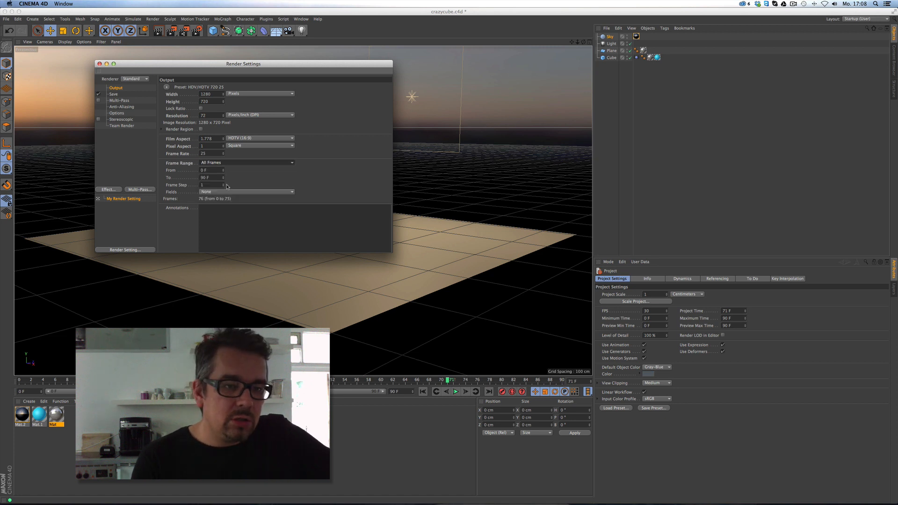
pyautogui.click(100, 64)
# Save crazycube.c4d and quit Cinema 4D.
pyautogui.click(6, 19)
pyautogui.click(31, 81)
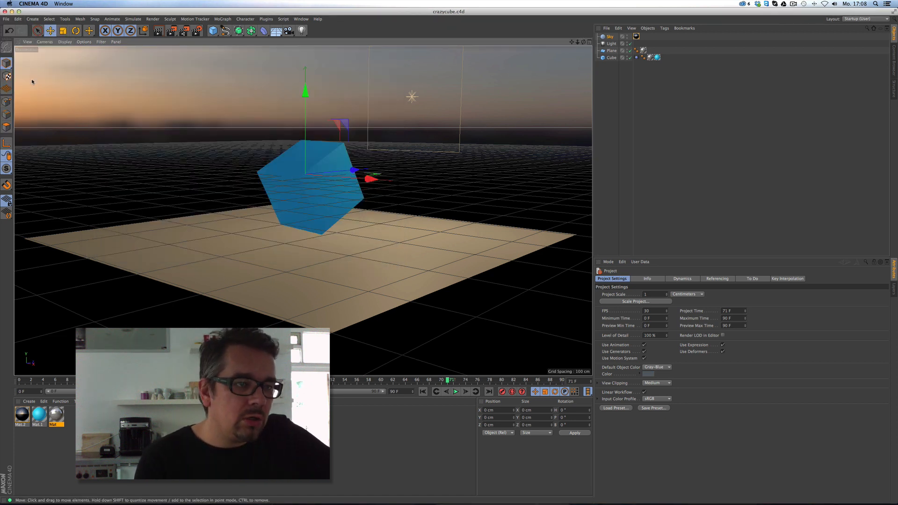
pyautogui.click(6, 18)
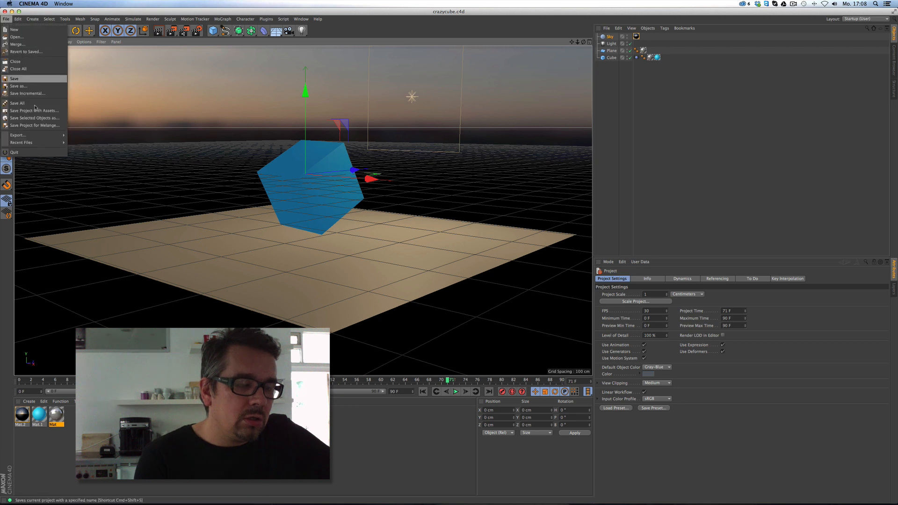
pyautogui.click(36, 153)
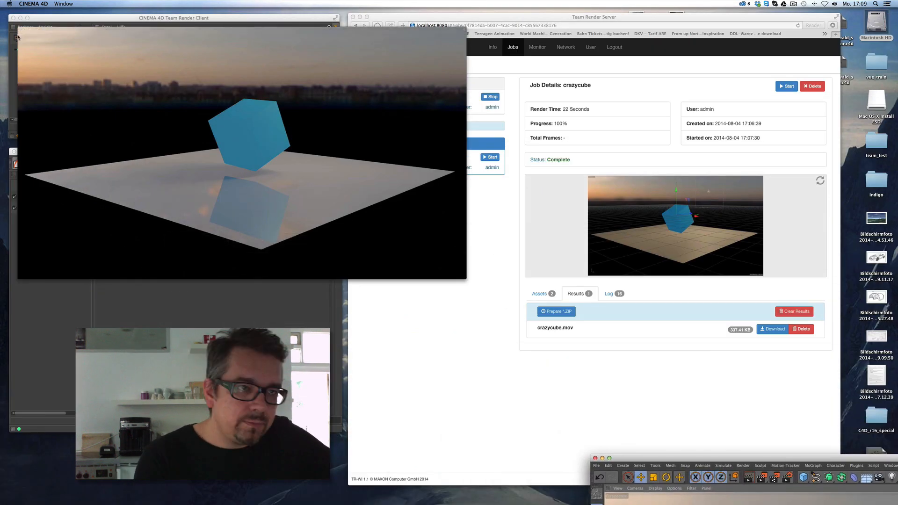
# Close the movie player and delete the old crazycube.mov result in Team Render Server.
pyautogui.click(23, 31)
pyautogui.click(464, 199)
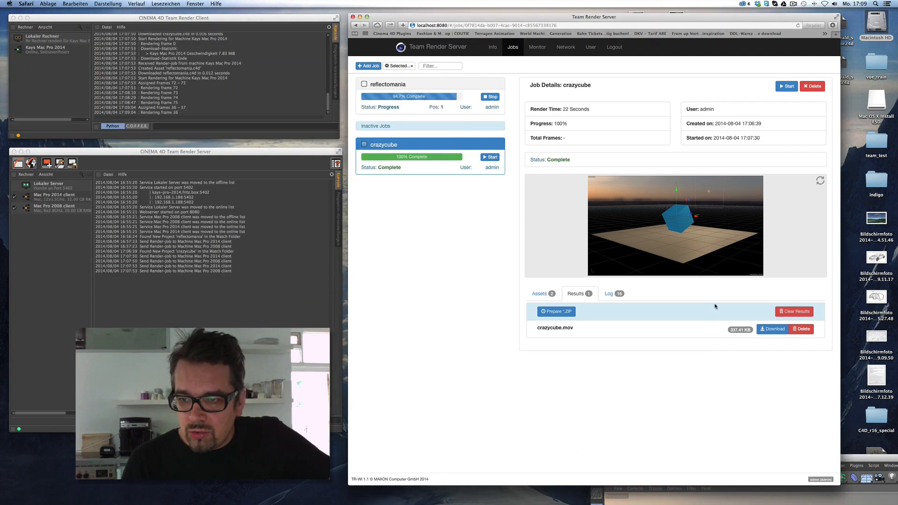
pyautogui.click(802, 330)
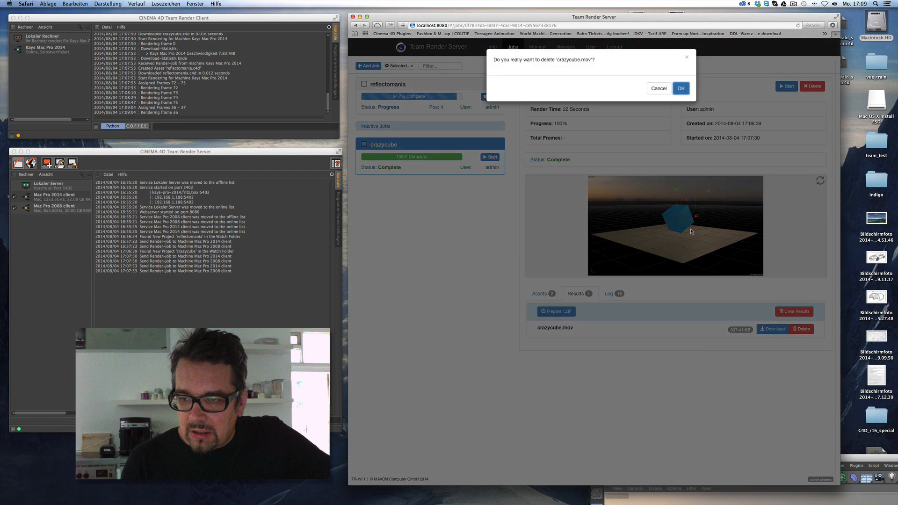
pyautogui.click(679, 90)
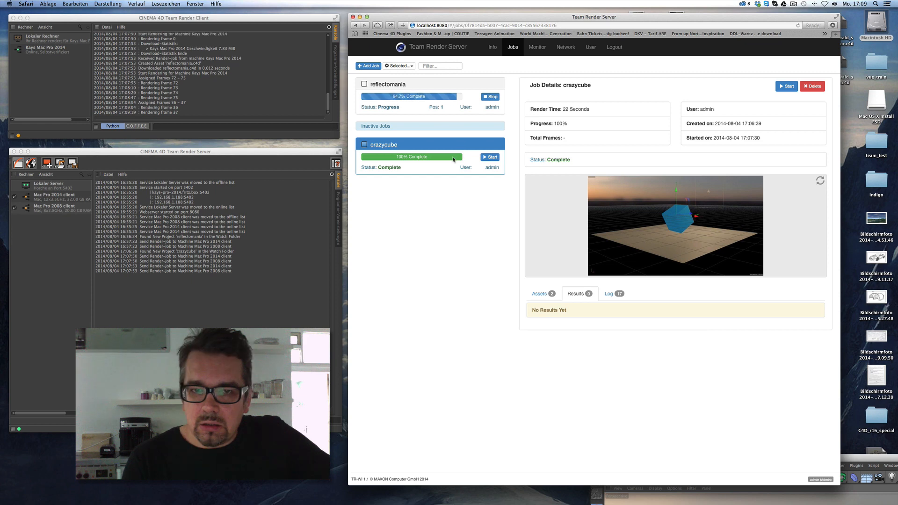
# Clear all crazycube job results in the Monitor, resetting the job to Idle.
pyautogui.click(539, 294)
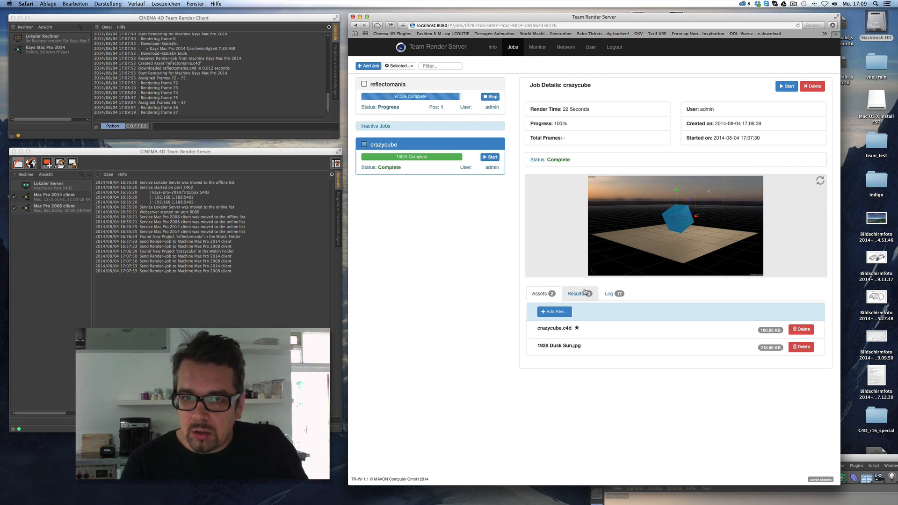
pyautogui.click(546, 47)
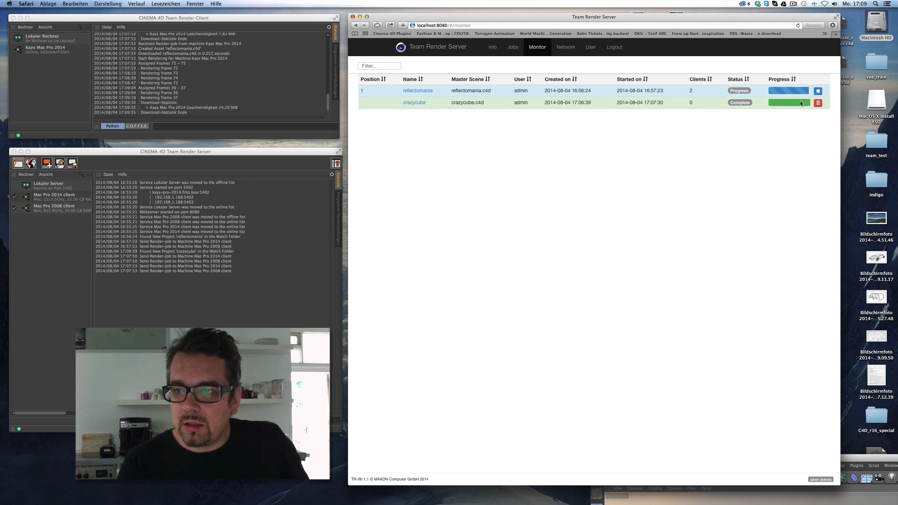
pyautogui.click(817, 104)
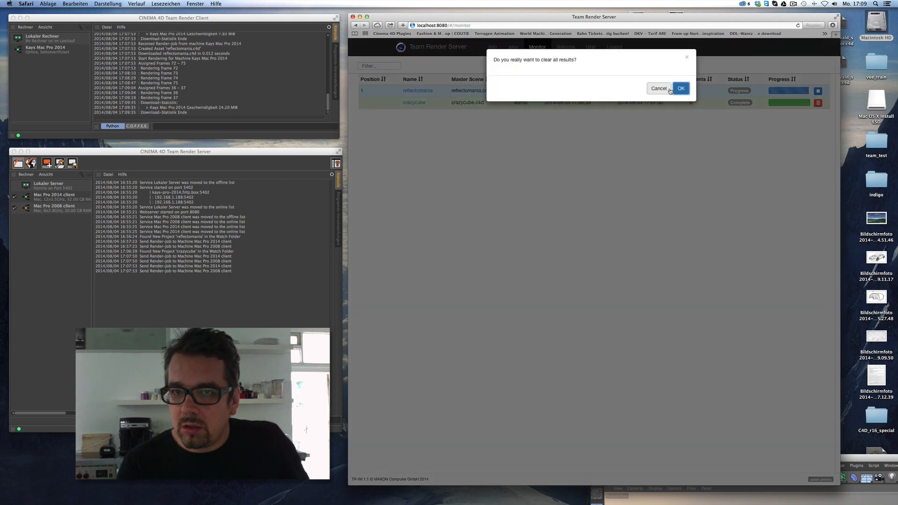
pyautogui.click(680, 91)
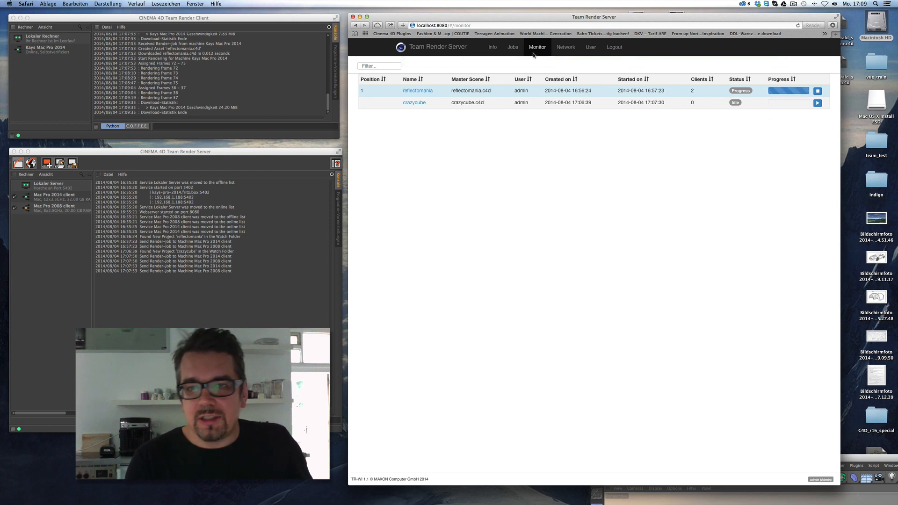
pyautogui.click(515, 49)
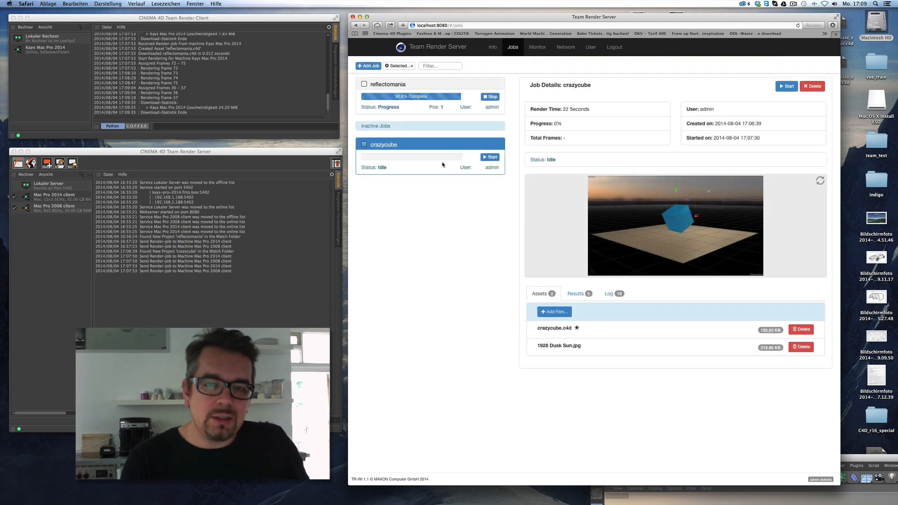
# Restart rendering the crazycube job and move the Cinema 4D window out of the way.
pyautogui.click(489, 159)
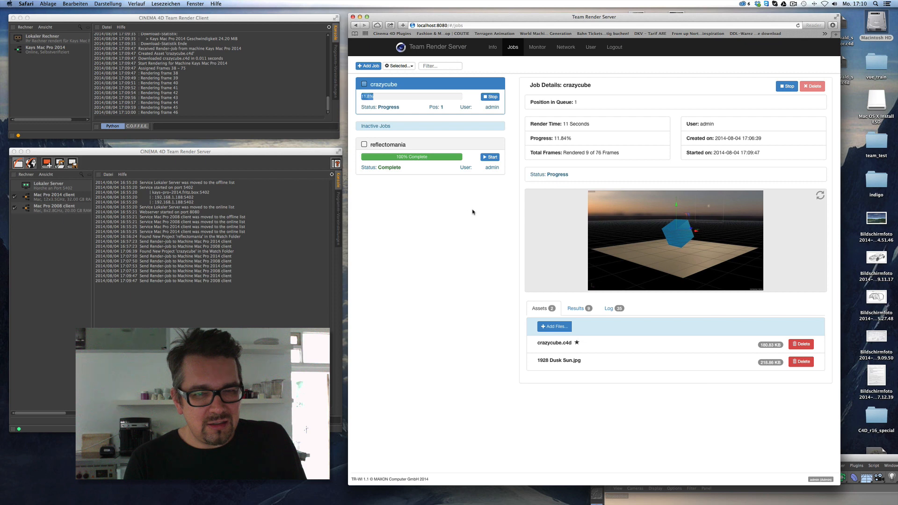
pyautogui.moveTo(842, 460); pyautogui.dragTo(829, 500)
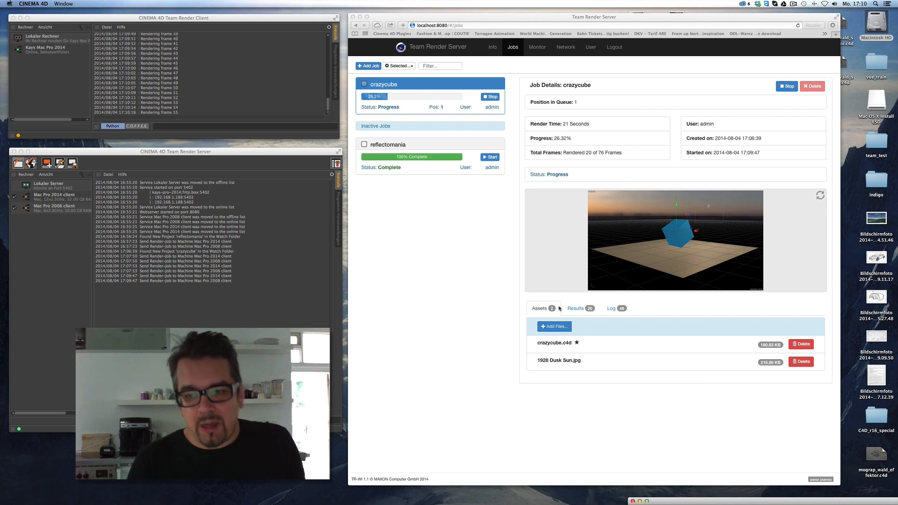
pyautogui.click(447, 146)
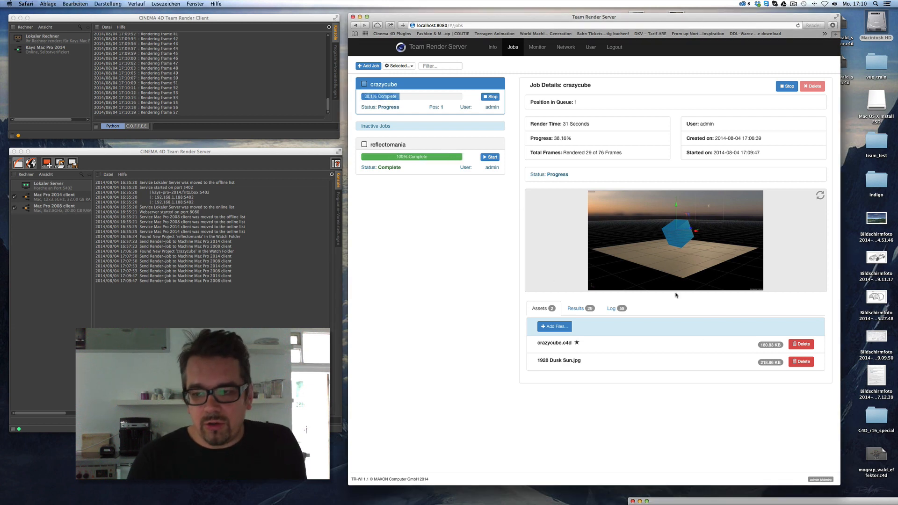
# Browse crazycube's rendered .b3d frame files, then open Macintosh HD in Finder.
pyautogui.click(579, 310)
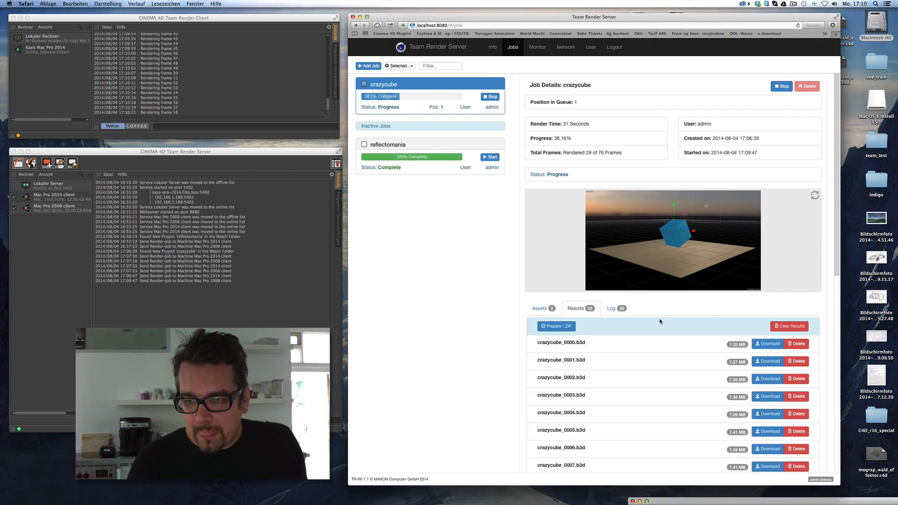
pyautogui.scroll(-15, 838, 242)
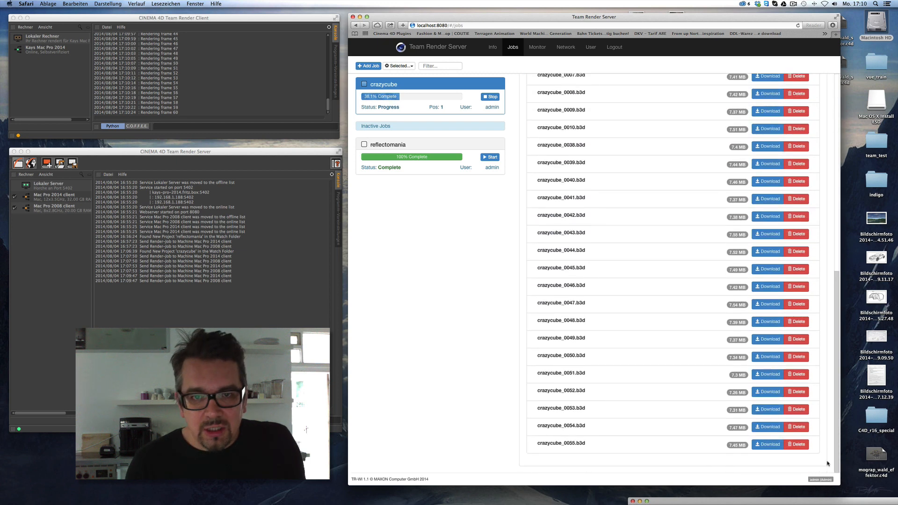
pyautogui.scroll(15, 825, 440)
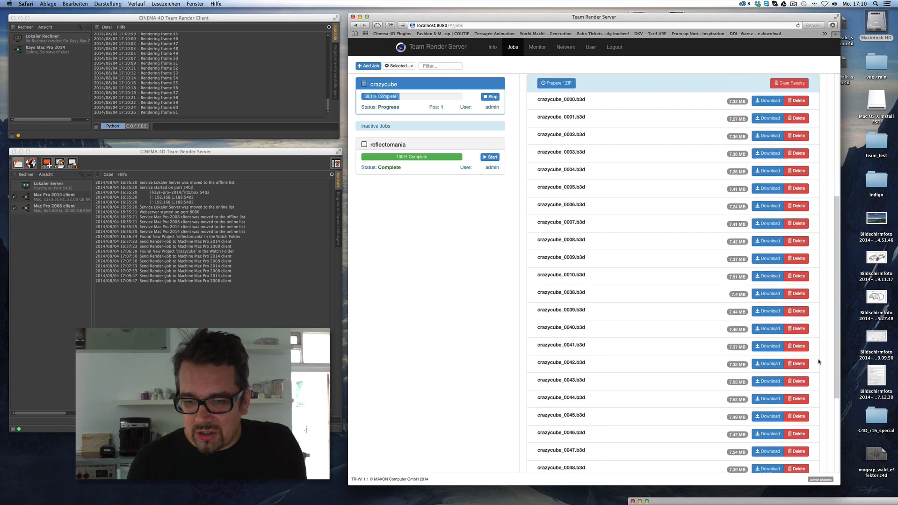
pyautogui.scroll(3, 820, 298)
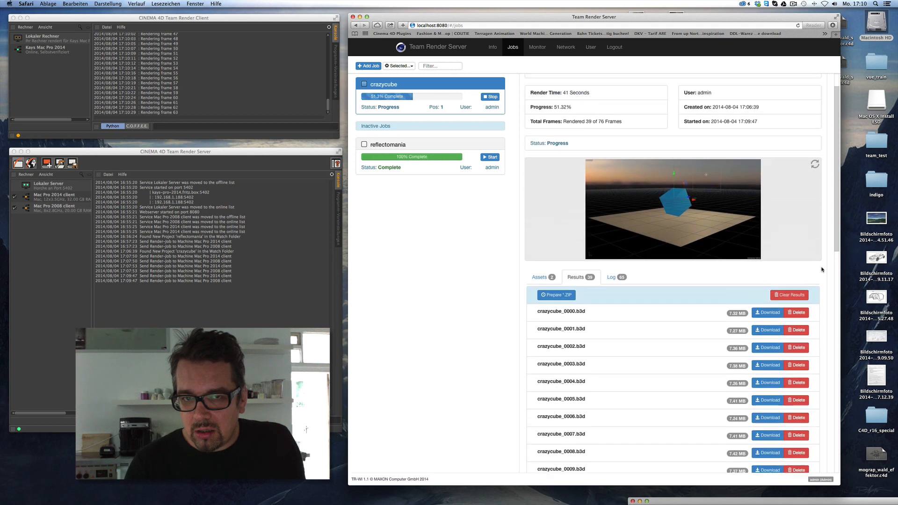
pyautogui.scroll(-10, 820, 427)
pyautogui.scroll(8, 820, 427)
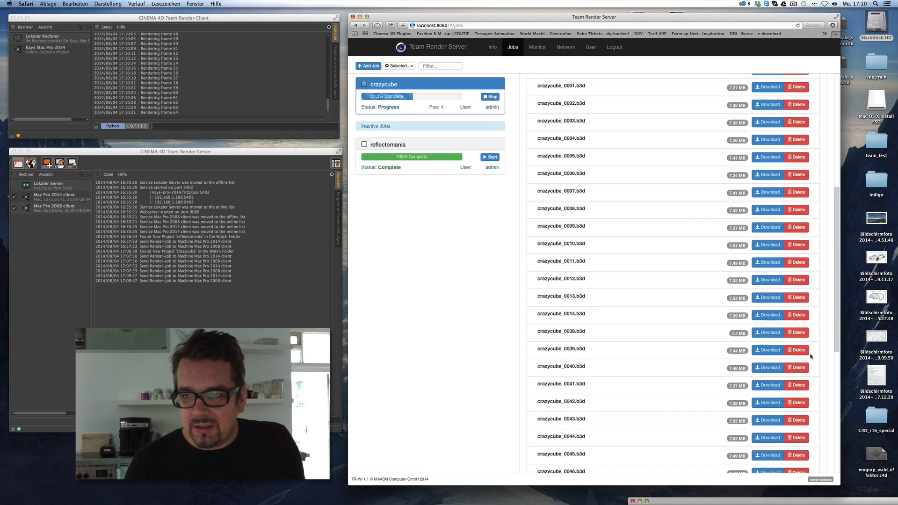
pyautogui.doubleClick(877, 25)
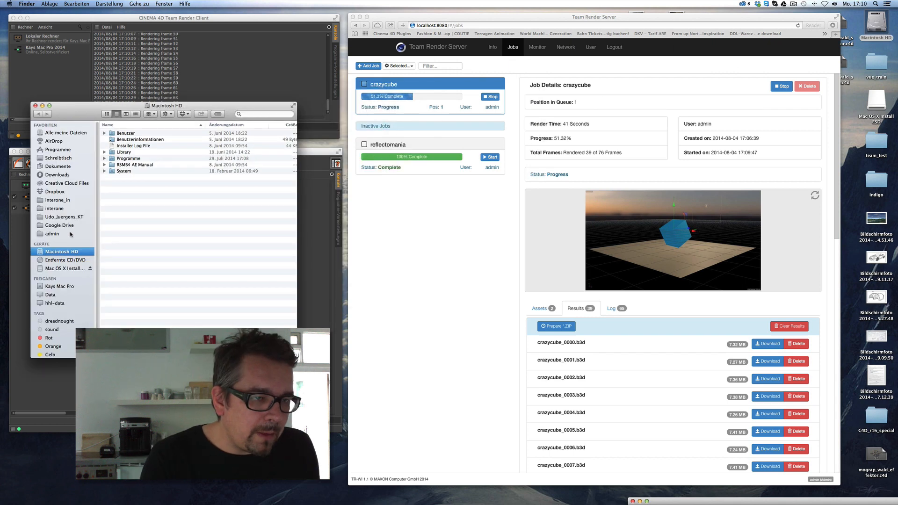
# Go to admin > reflectomania > results in Finder and open reflectomania.mov.
pyautogui.click(68, 233)
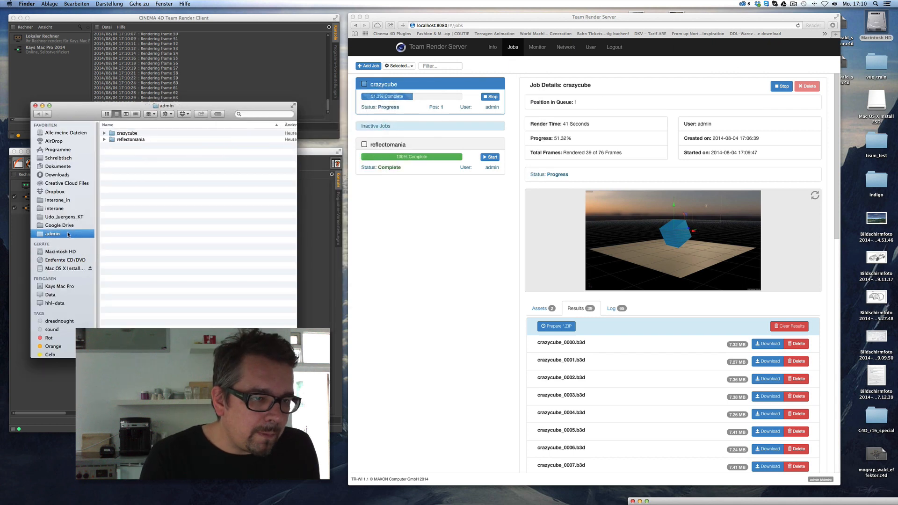
pyautogui.click(105, 139)
pyautogui.click(112, 165)
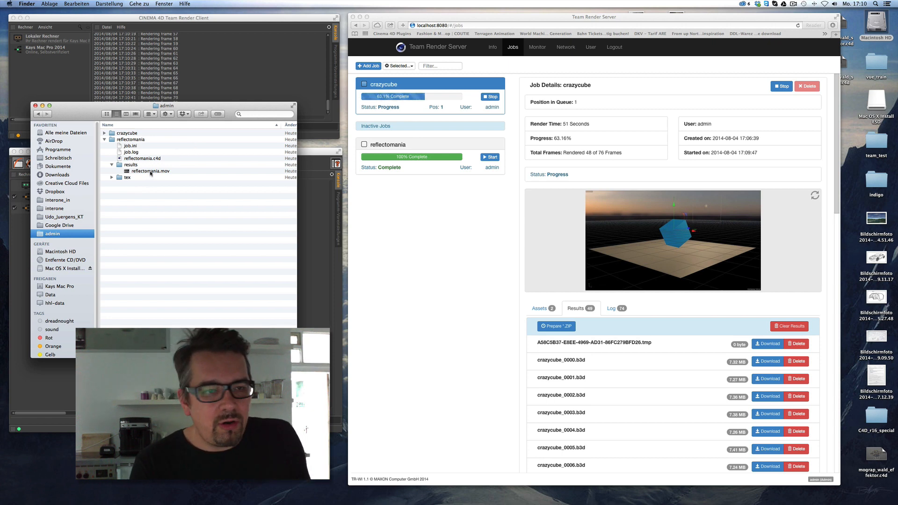
pyautogui.doubleClick(150, 171)
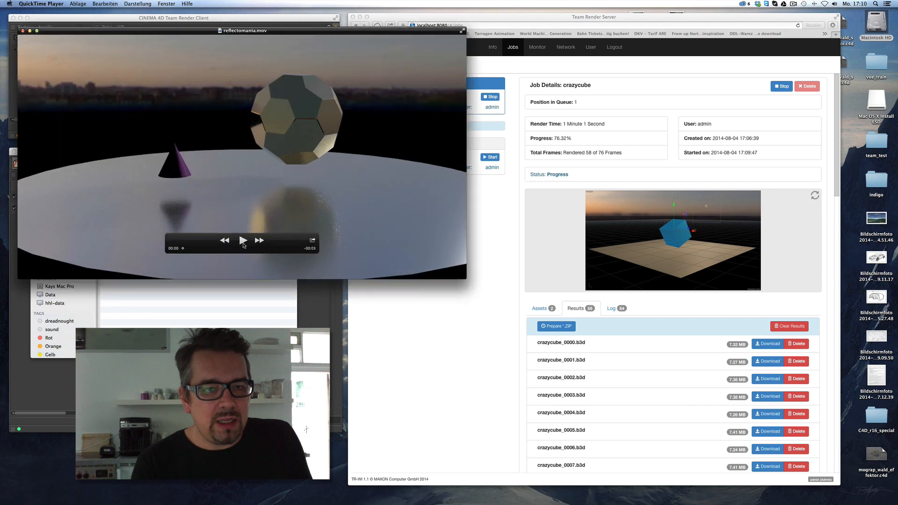
# Replay reflectomania.mov, pause it at 00:02, and close the player.
pyautogui.click(242, 241)
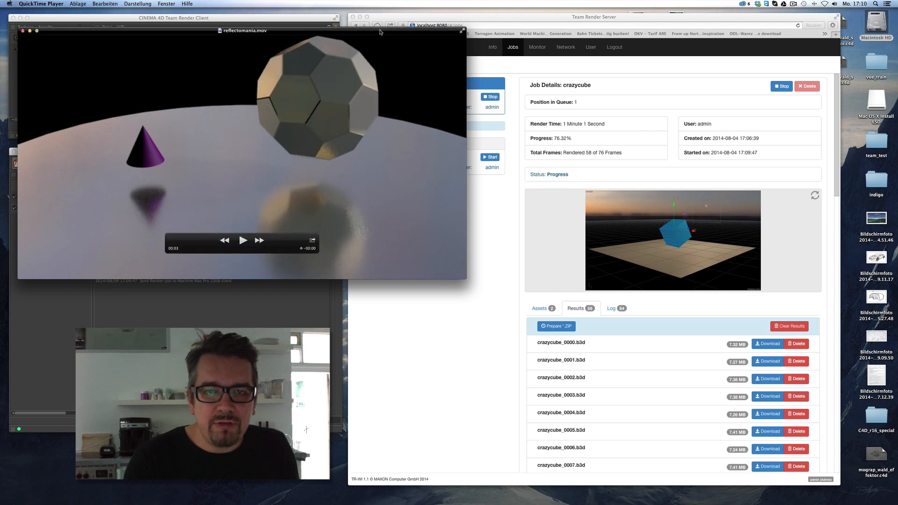
pyautogui.moveTo(379, 32); pyautogui.dragTo(695, 18)
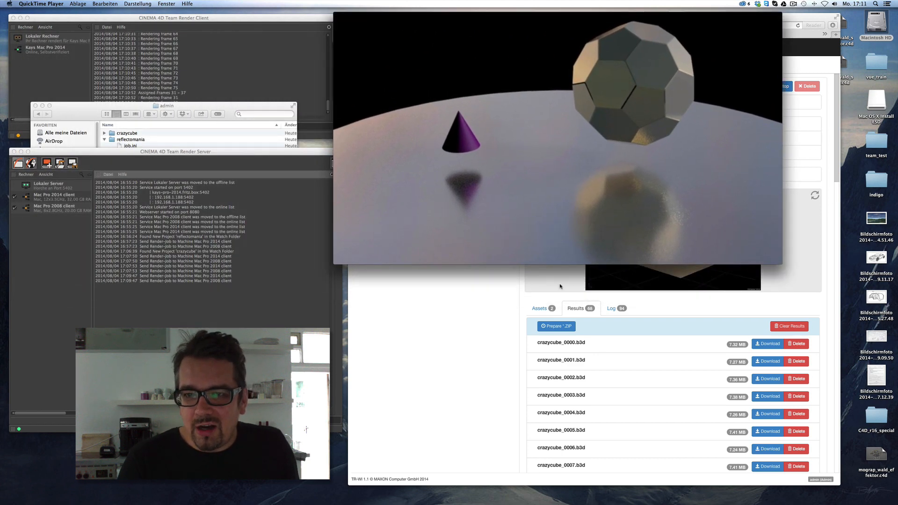
pyautogui.click(557, 225)
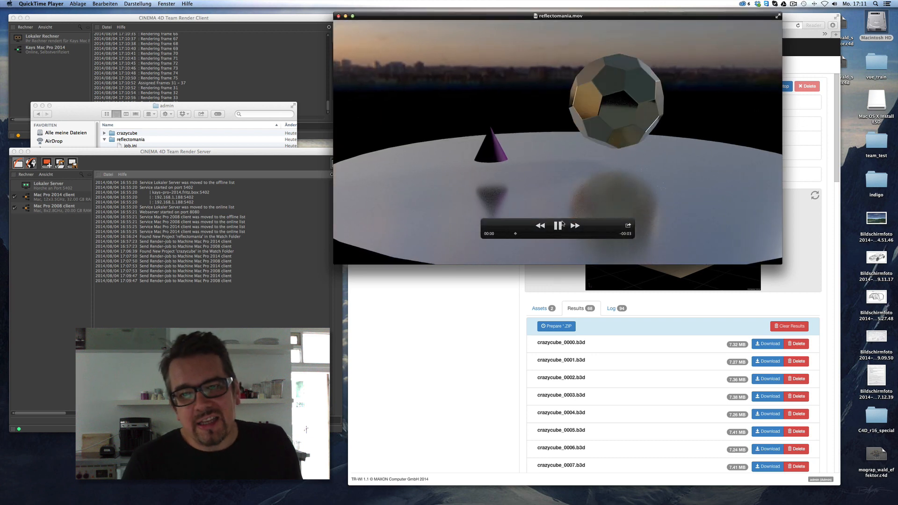
pyautogui.click(558, 225)
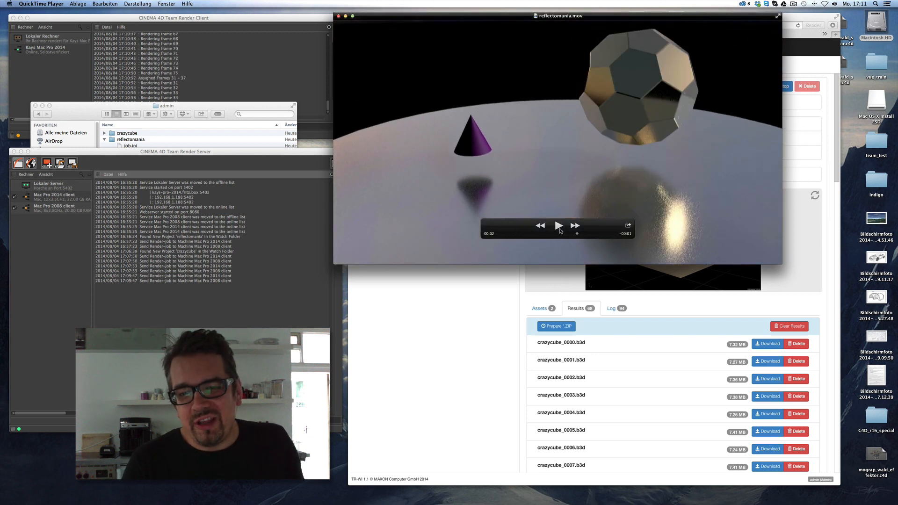
pyautogui.click(339, 17)
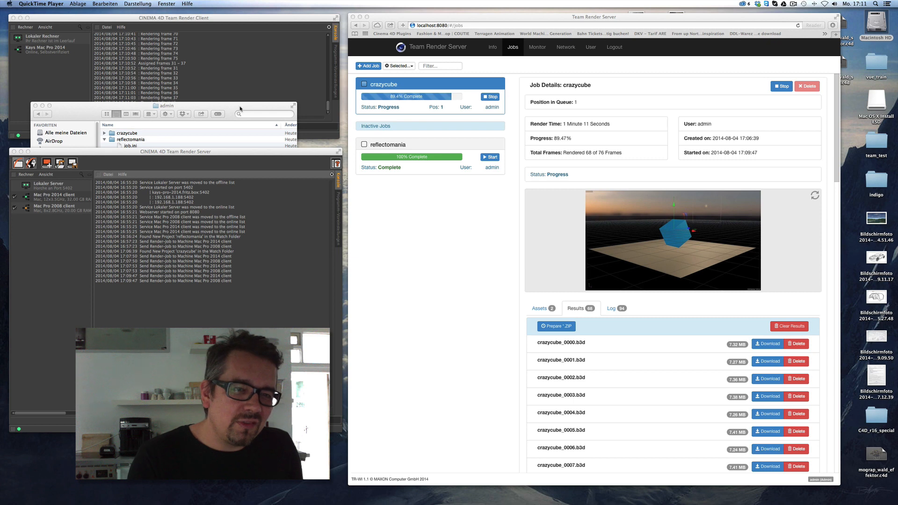
# Preview reflectomania.mov from Finder, then check crazycube finished at 100% as a 24.58 MB crazycube.mov.
pyautogui.moveTo(240, 108); pyautogui.dragTo(264, 234)
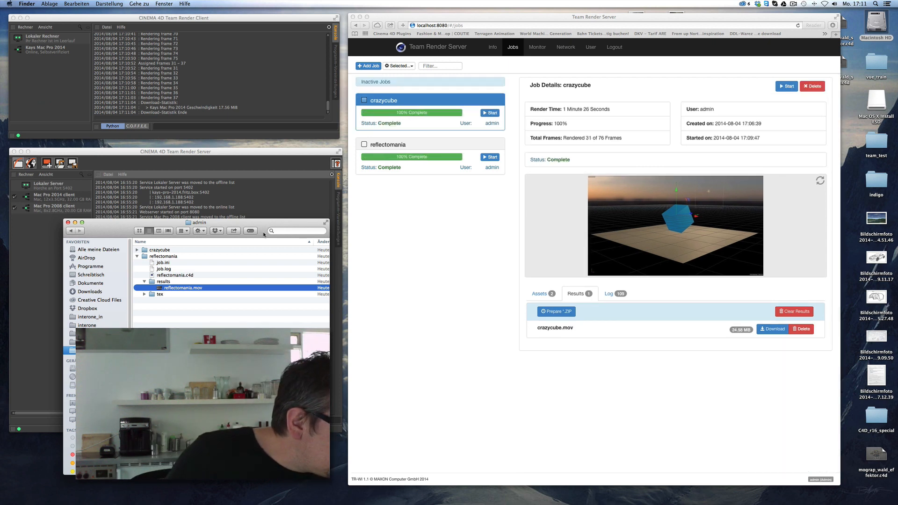
pyautogui.doubleClick(191, 293)
pyautogui.press('space')
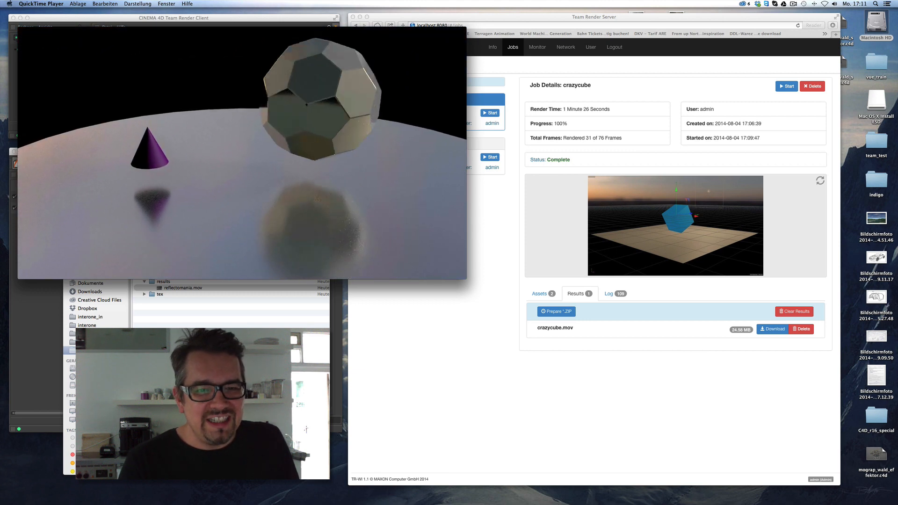
pyautogui.press('super+w')
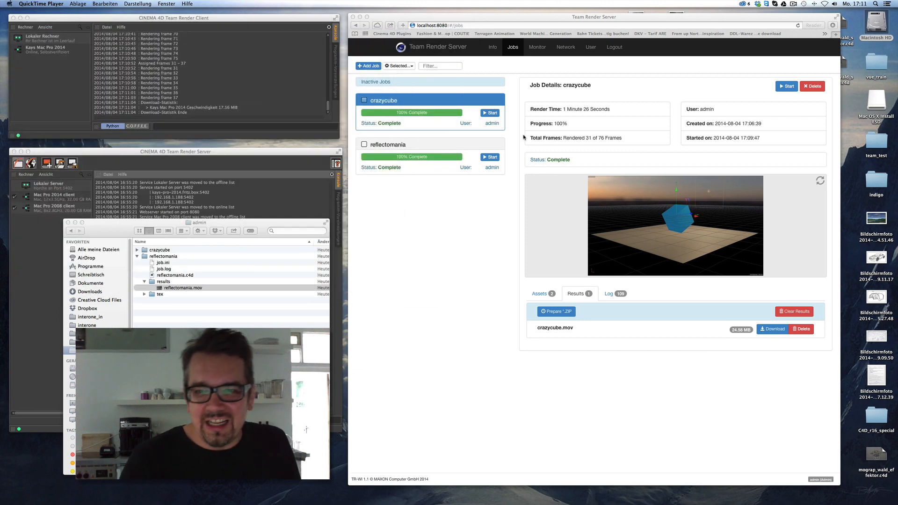
pyautogui.click(418, 105)
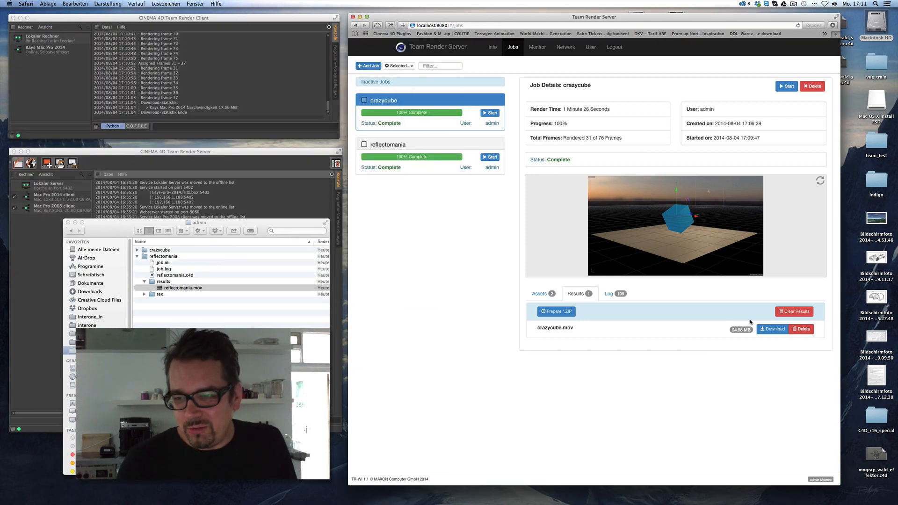
# Download the finished crazycube.mov from Team Render Server, play it, and close it.
pyautogui.click(771, 329)
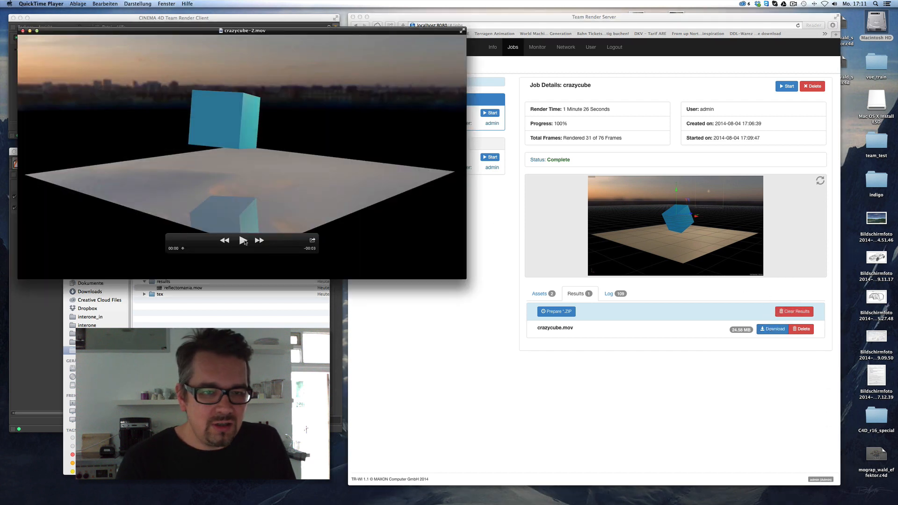
pyautogui.click(242, 237)
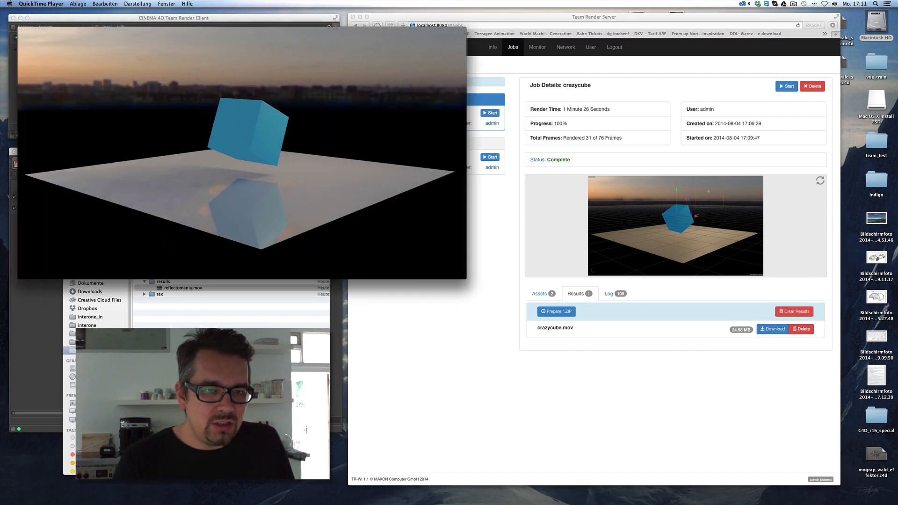
pyautogui.press('super+w')
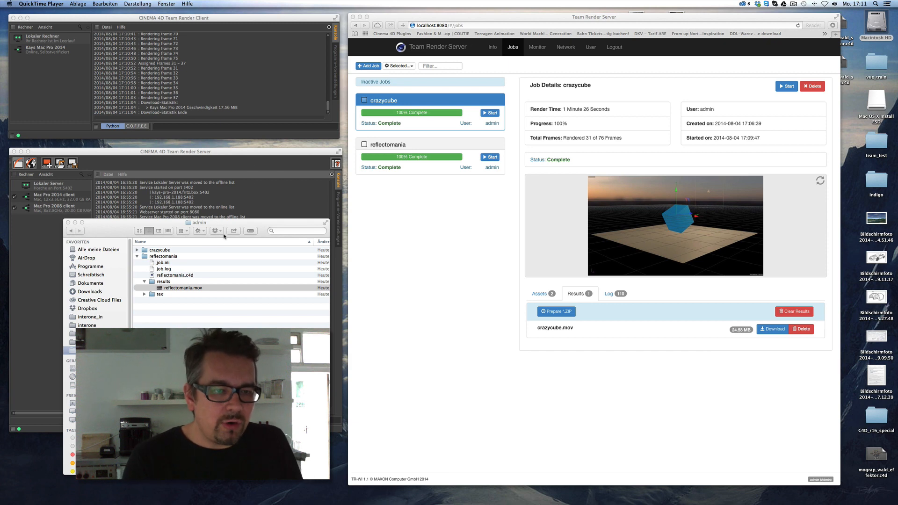
# Play crazycube.mov from Finder's crazycube results folder, then close the player and Finder window.
pyautogui.click(138, 250)
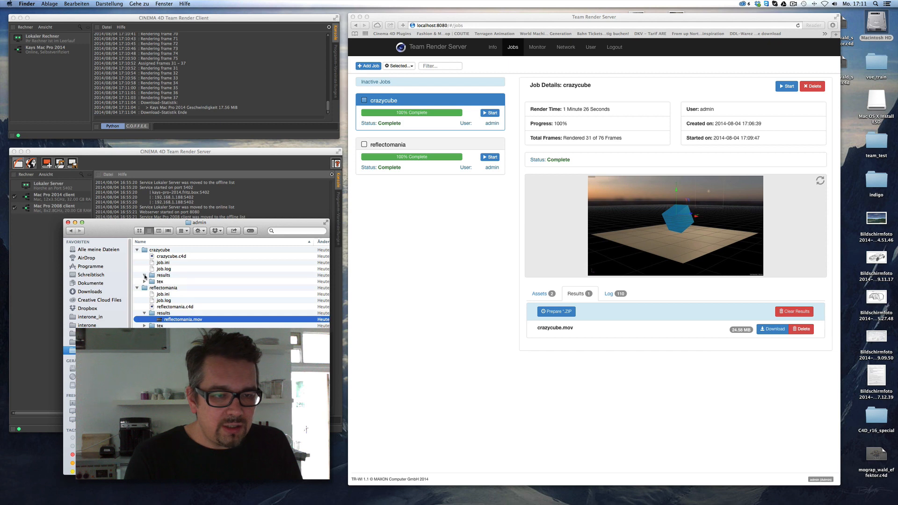
pyautogui.click(144, 275)
pyautogui.doubleClick(187, 281)
pyautogui.press('space')
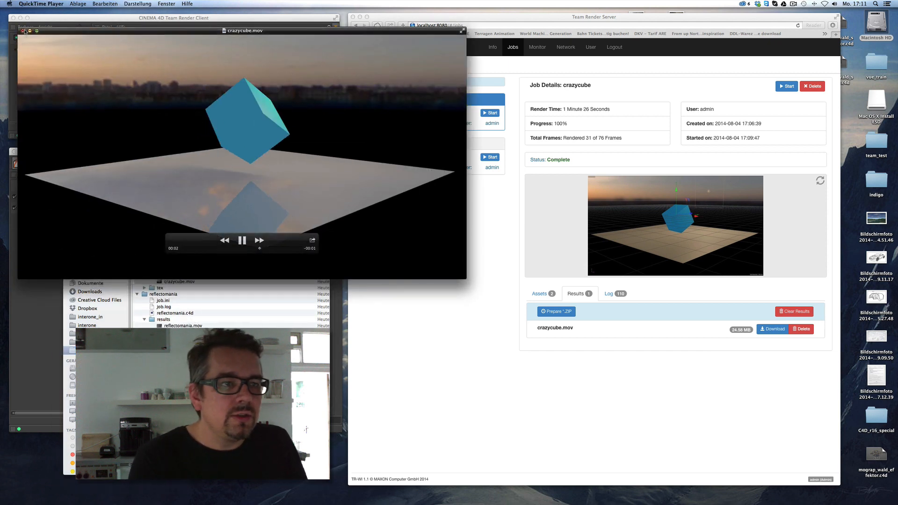
pyautogui.press('super+w')
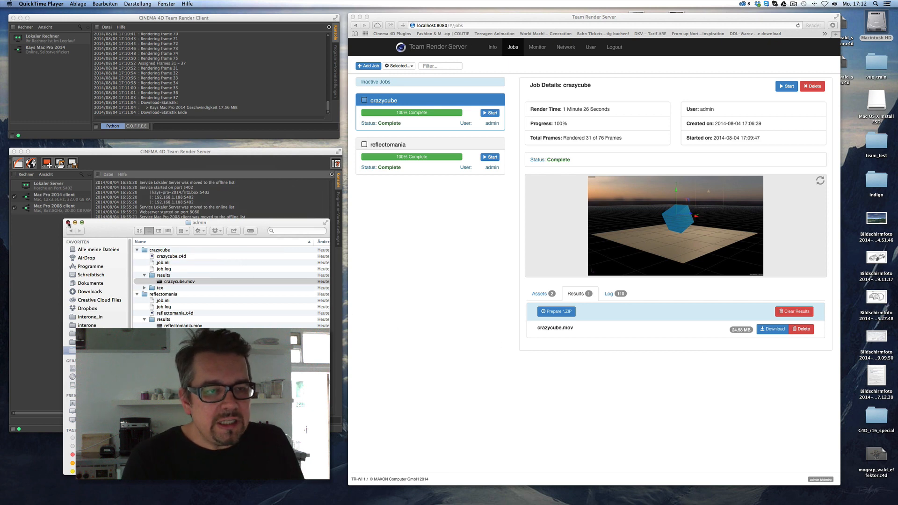
pyautogui.click(68, 223)
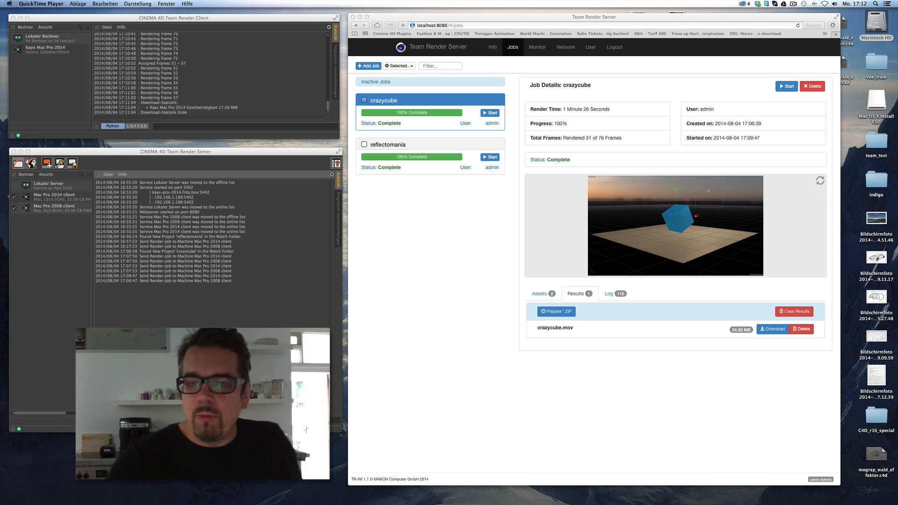
pyautogui.click(568, 49)
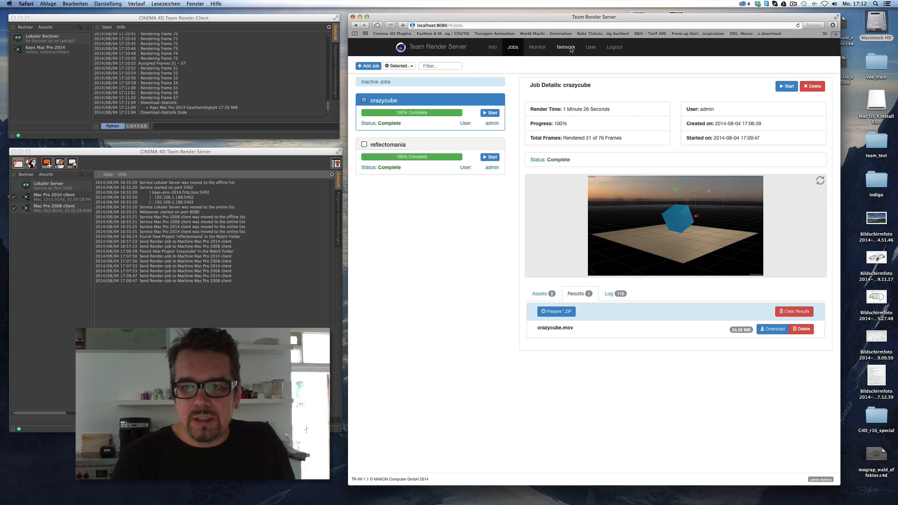
pyautogui.click(571, 50)
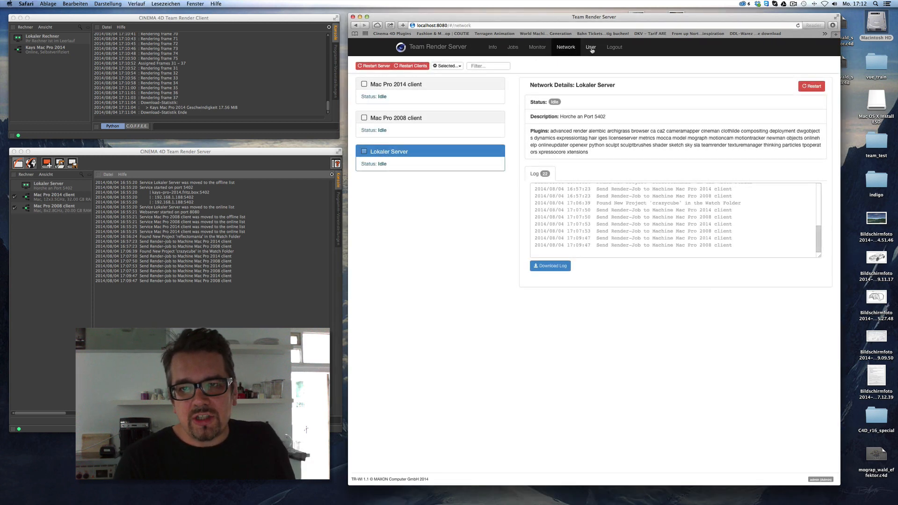
pyautogui.click(464, 126)
pyautogui.click(472, 86)
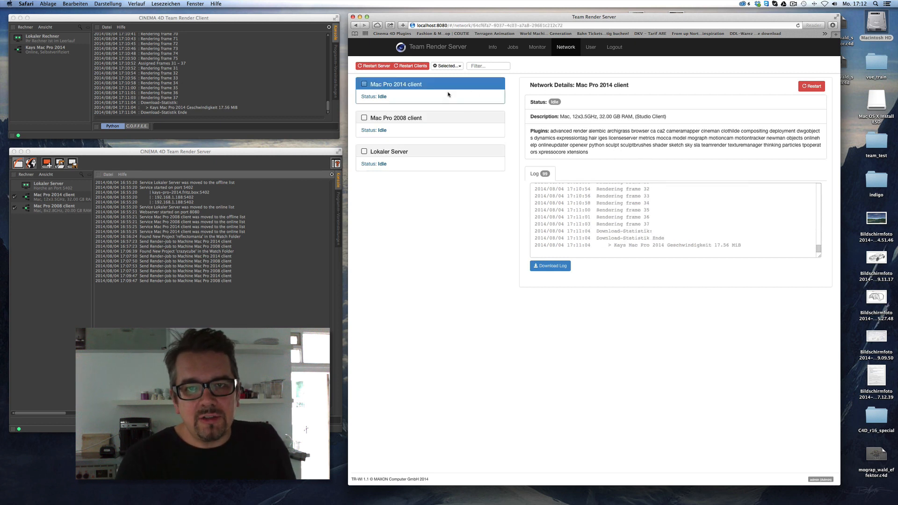
pyautogui.click(537, 48)
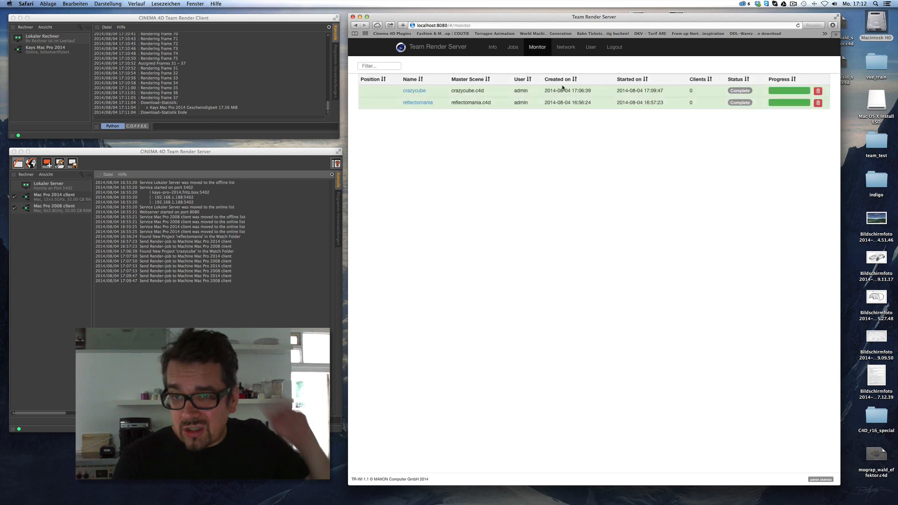
pyautogui.click(604, 49)
pyautogui.click(657, 88)
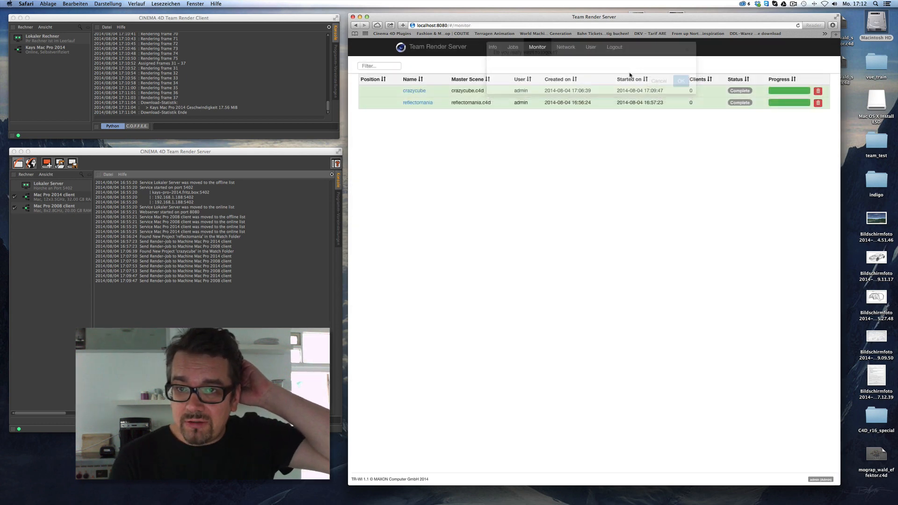
pyautogui.click(592, 47)
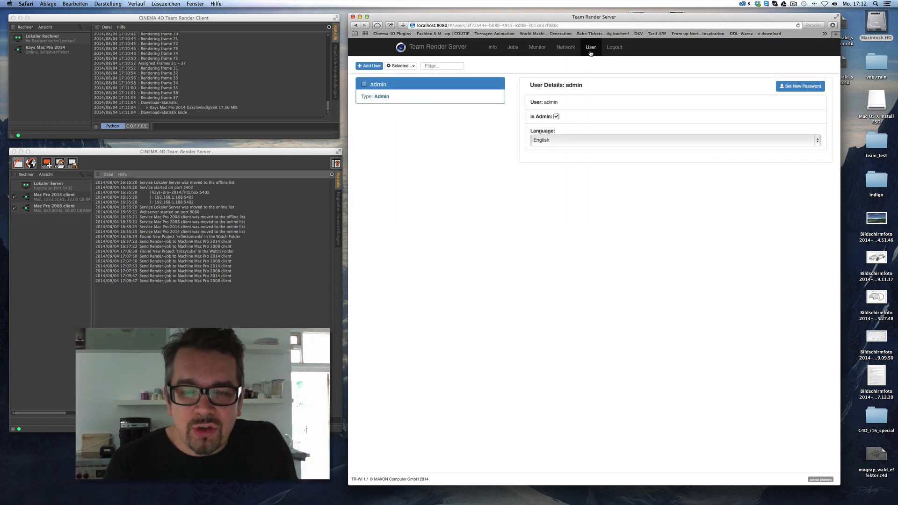
pyautogui.click(400, 66)
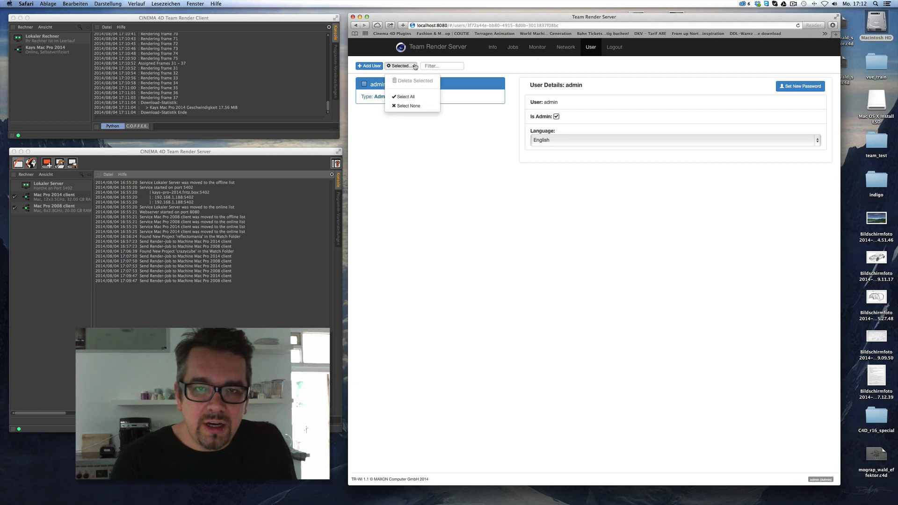
pyautogui.click(503, 190)
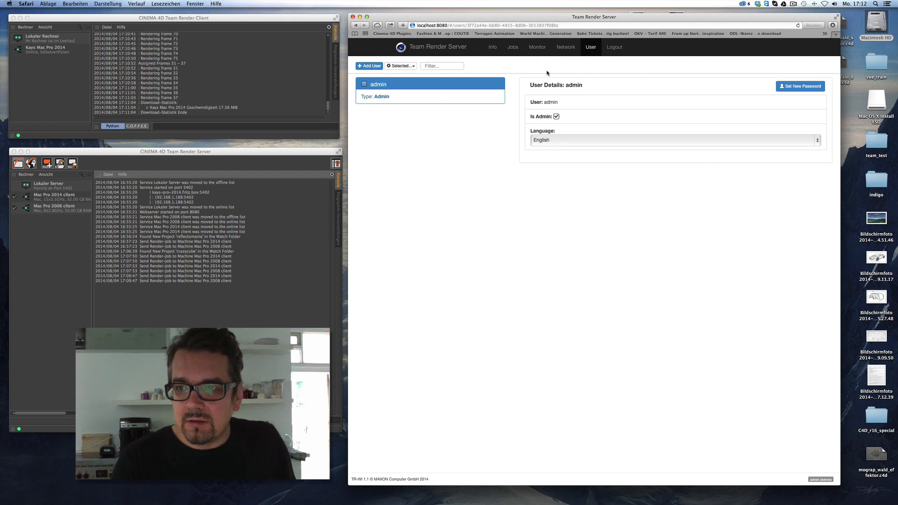
pyautogui.click(565, 51)
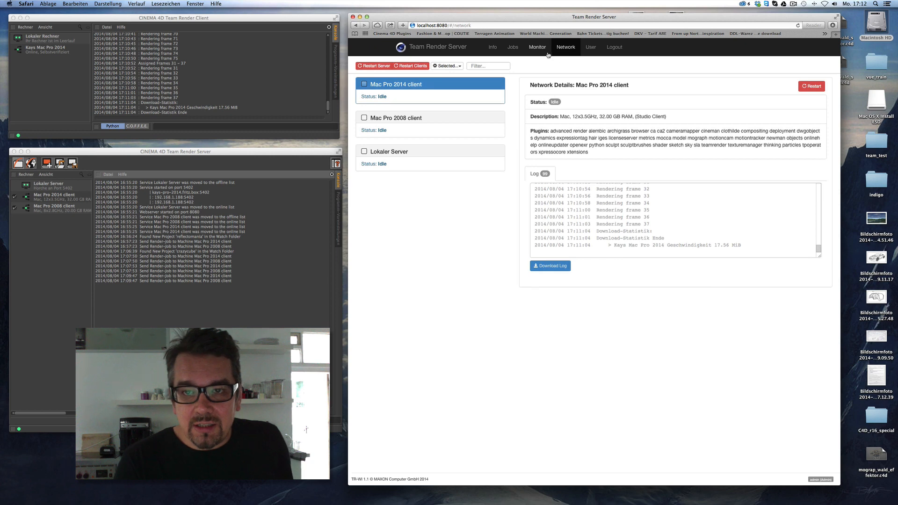
pyautogui.click(543, 51)
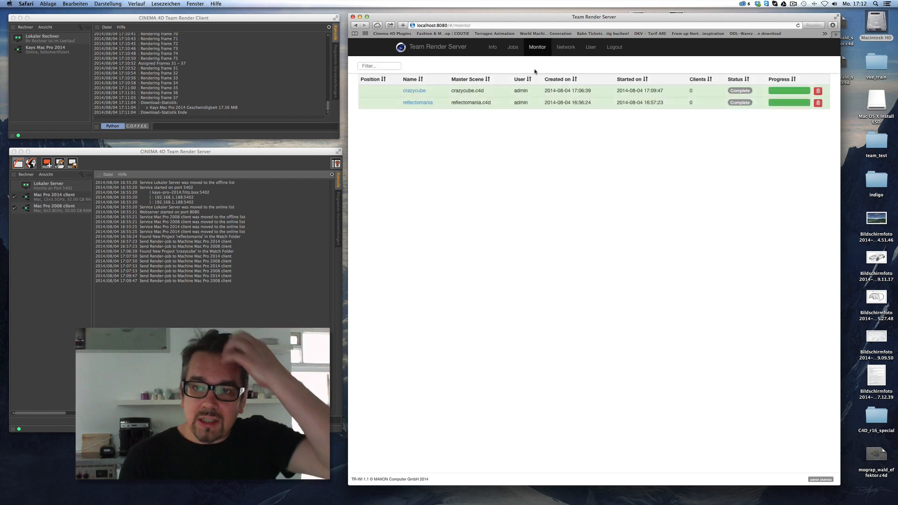
pyautogui.click(514, 51)
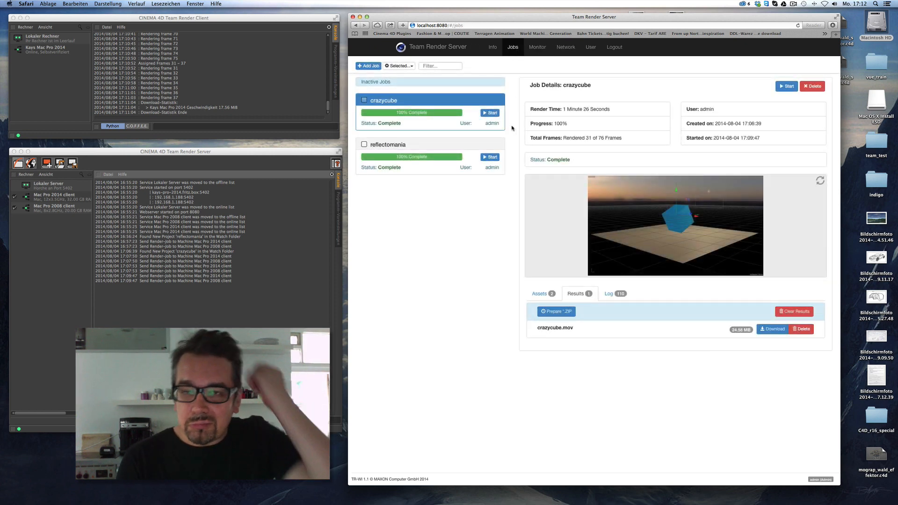